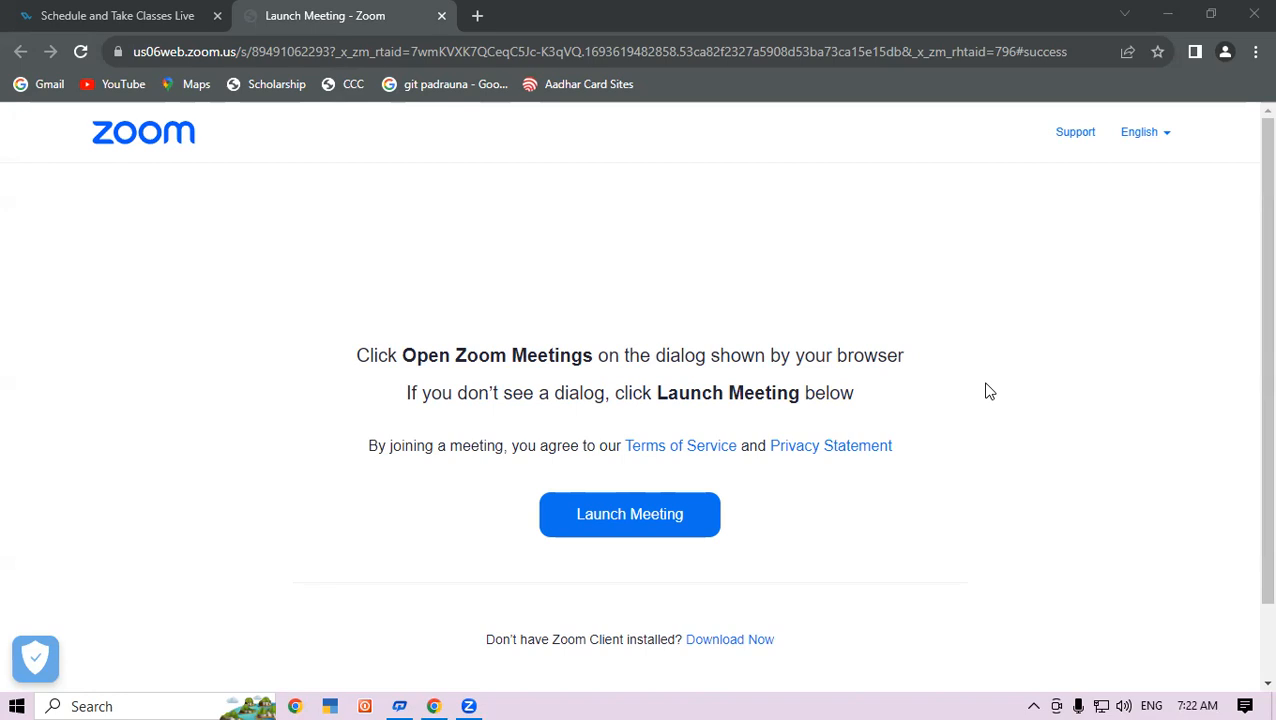
# Switch to Microsoft Word and create a new blank document.
pyautogui.press('super+r')
pyautogui.write('win')
pyautogui.press('Down')
pyautogui.press('Return')
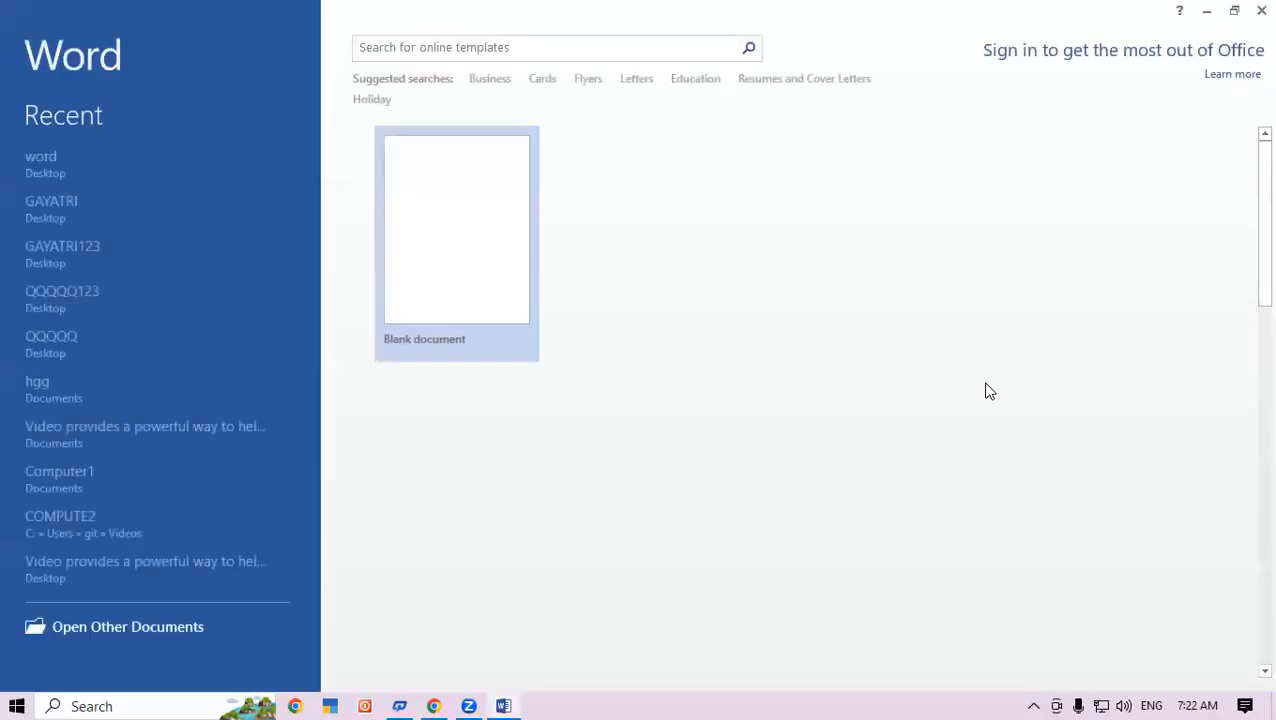
pyautogui.click(441, 207)
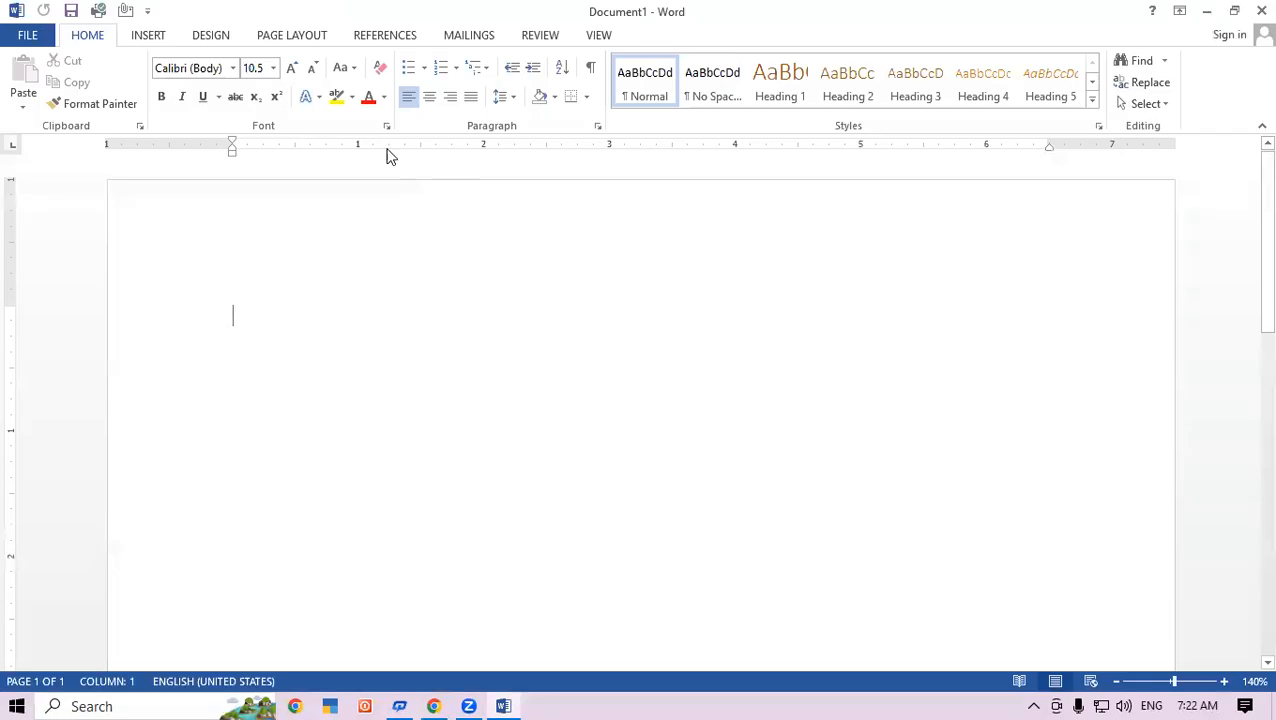
# Fill the blank document with placeholder paragraphs using the =rand() function.
pyautogui.click(210, 38)
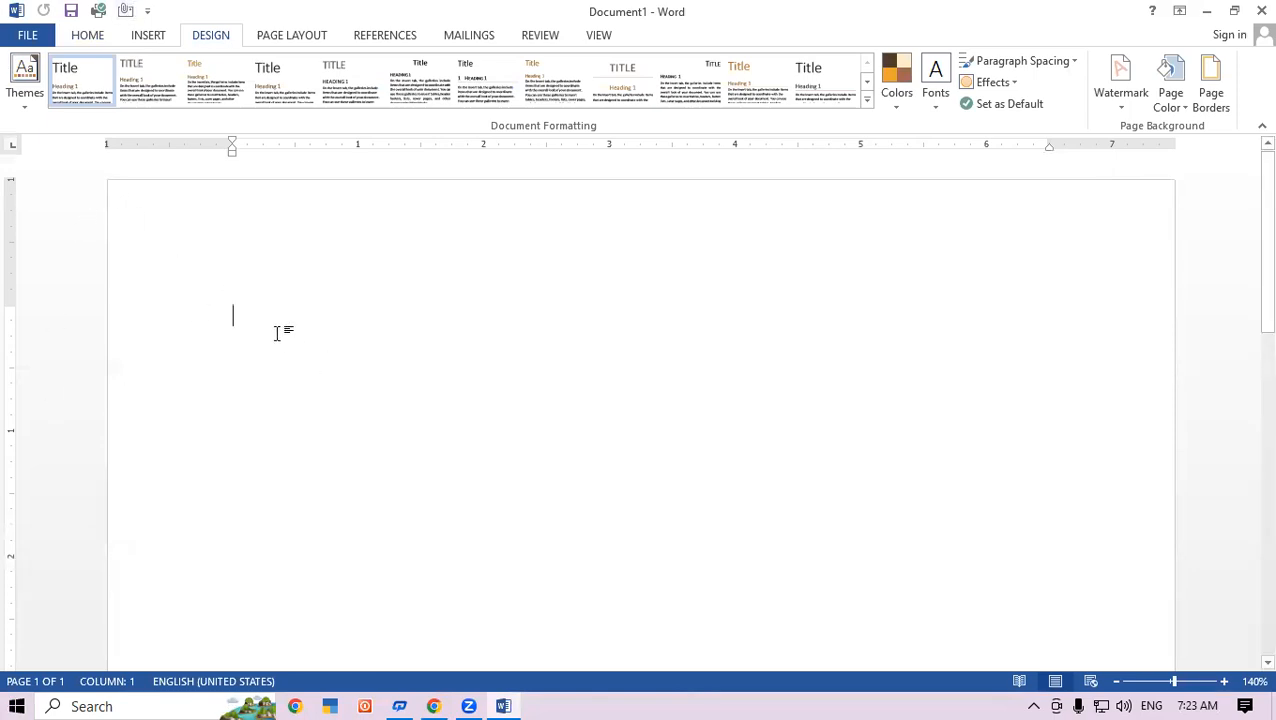
pyautogui.write('=rand')
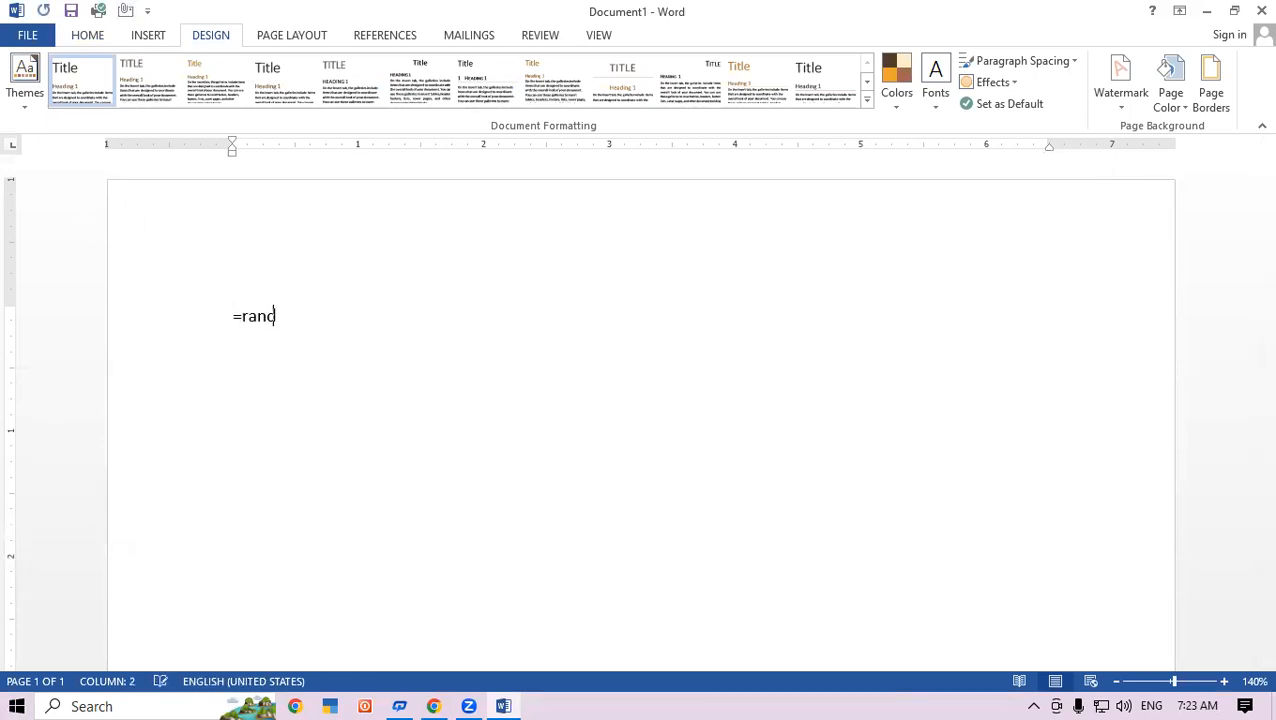
pyautogui.write('()')
pyautogui.press('Return')
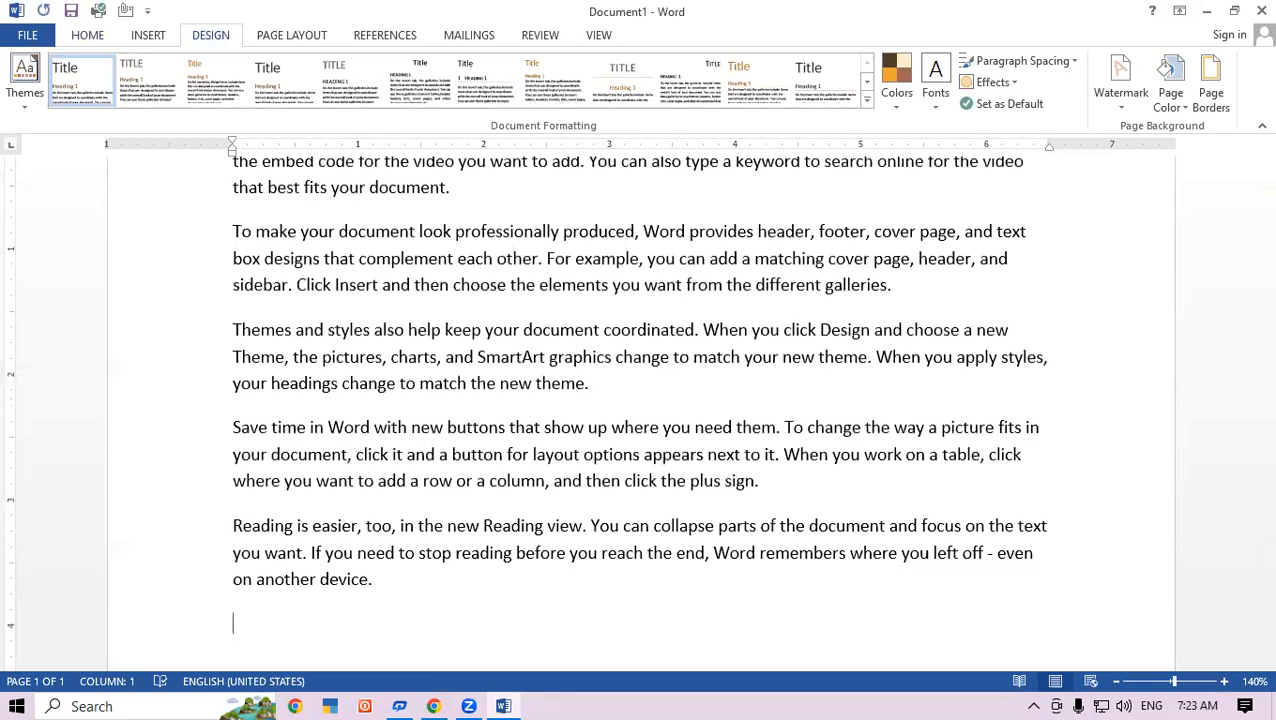
pyautogui.scroll(4, 521, 436)
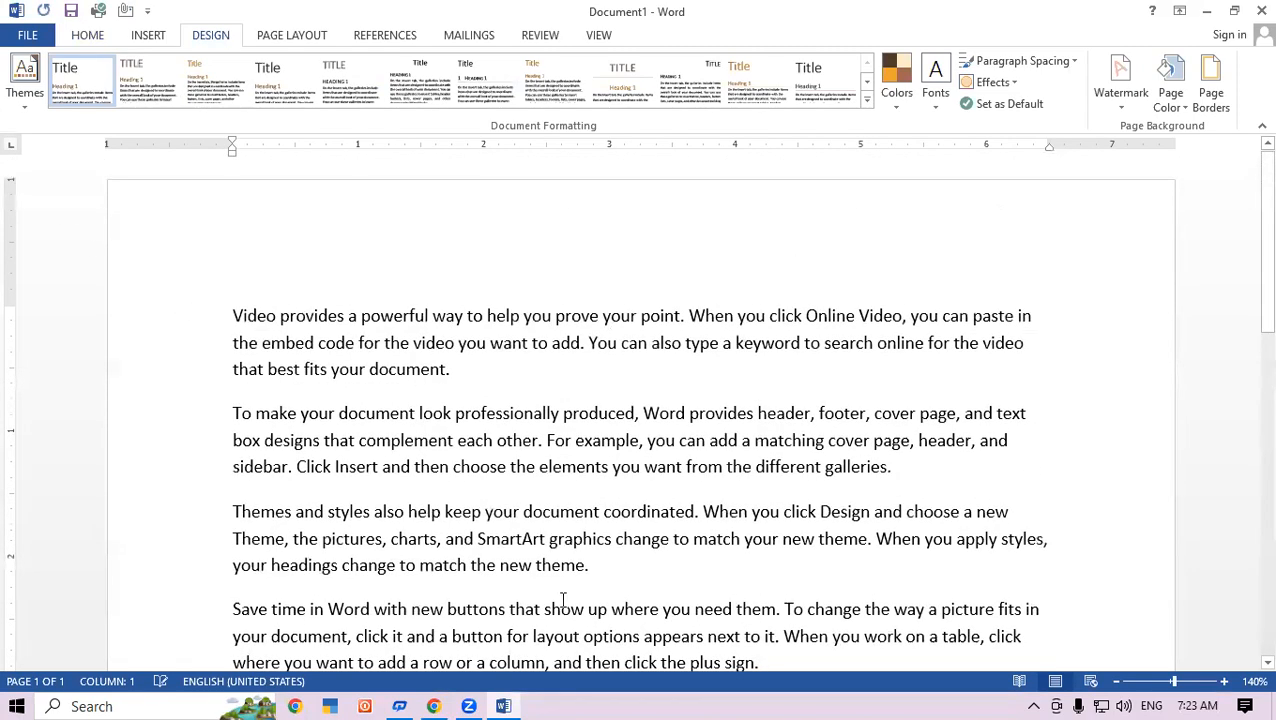
# Apply a built-in style set with a small orange title to the document and browse the remaining style sets.
pyautogui.click(496, 377)
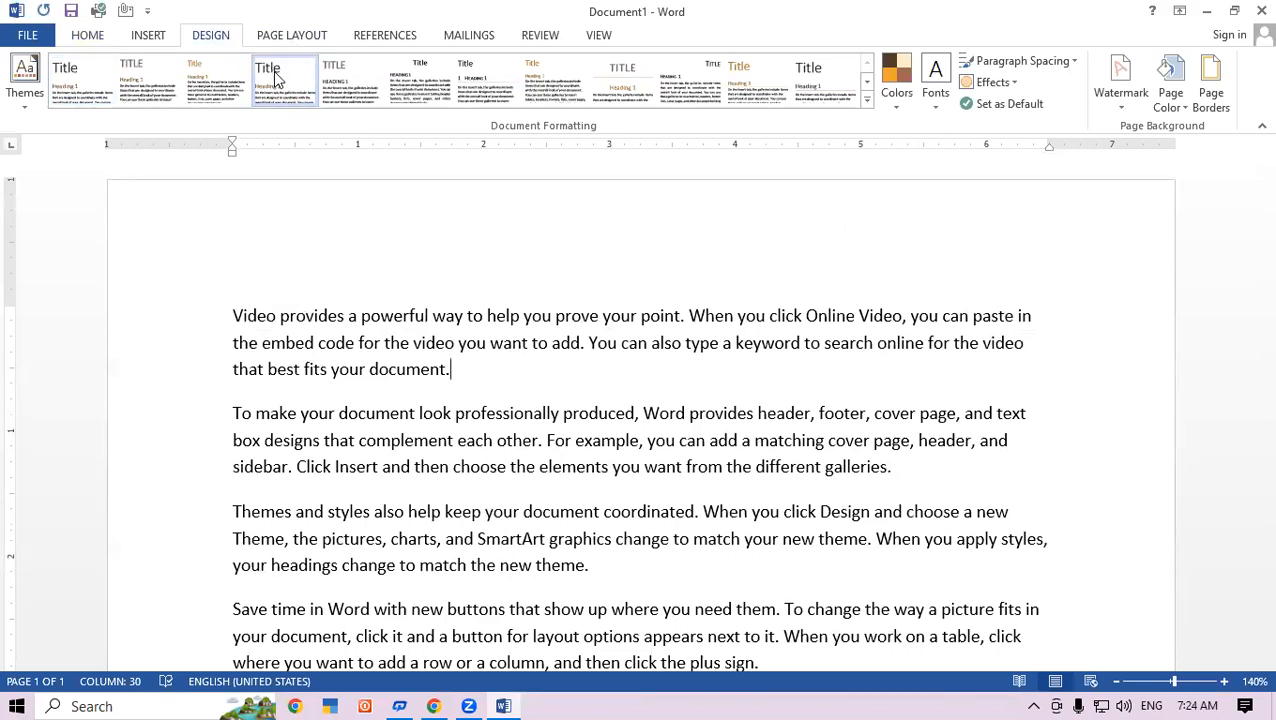
pyautogui.click(548, 82)
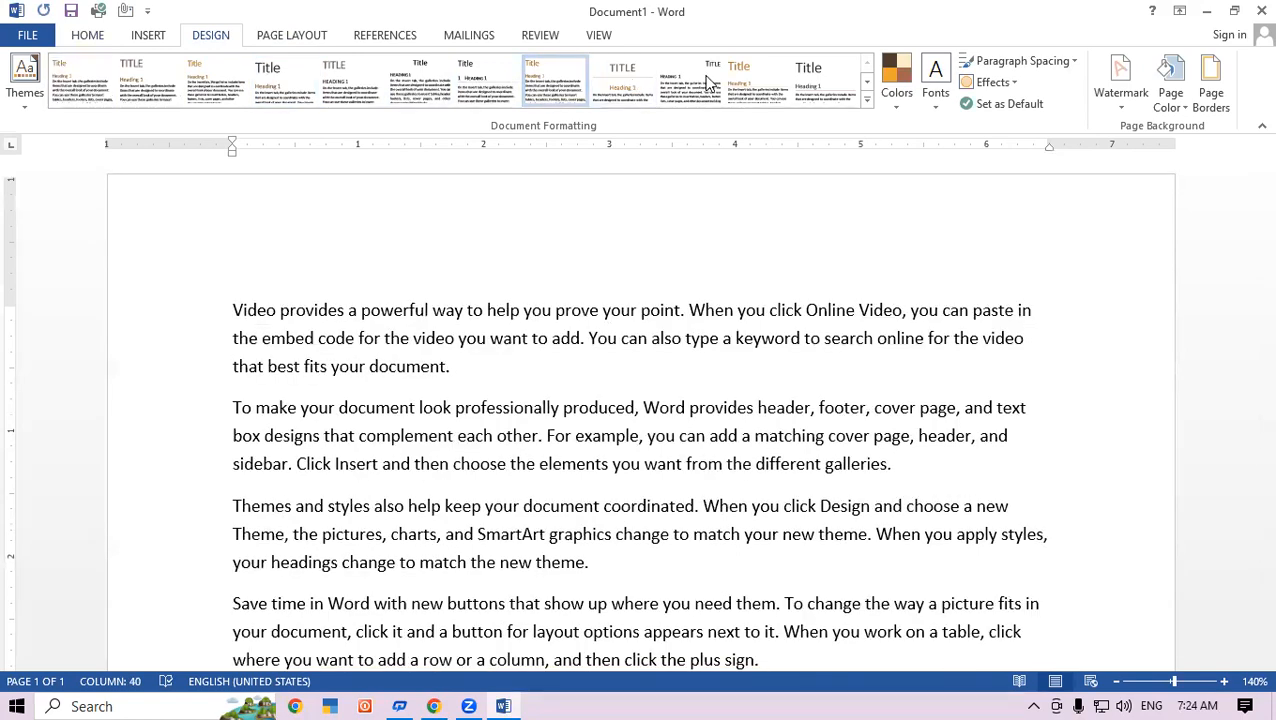
pyautogui.click(866, 82)
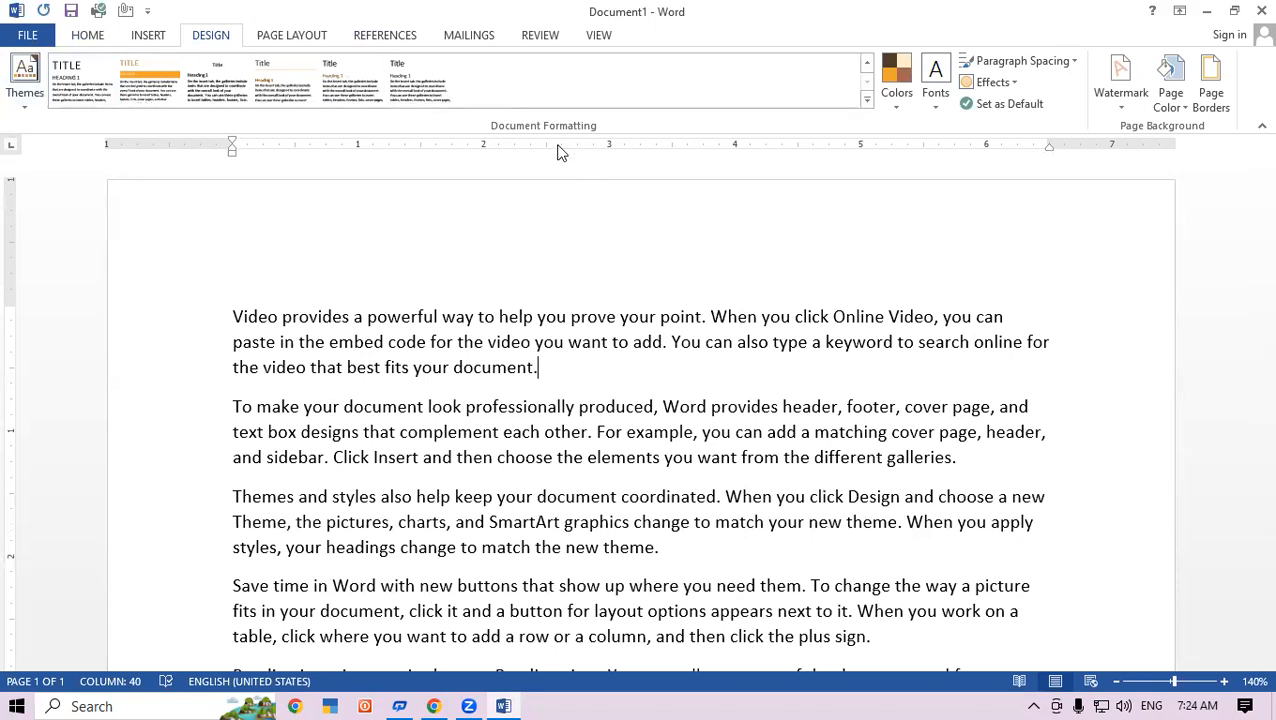
# Separate the opening word "Video" onto its own line and accept the grammar suggestion "Provides" for the paragraph below it.
pyautogui.click(232, 316)
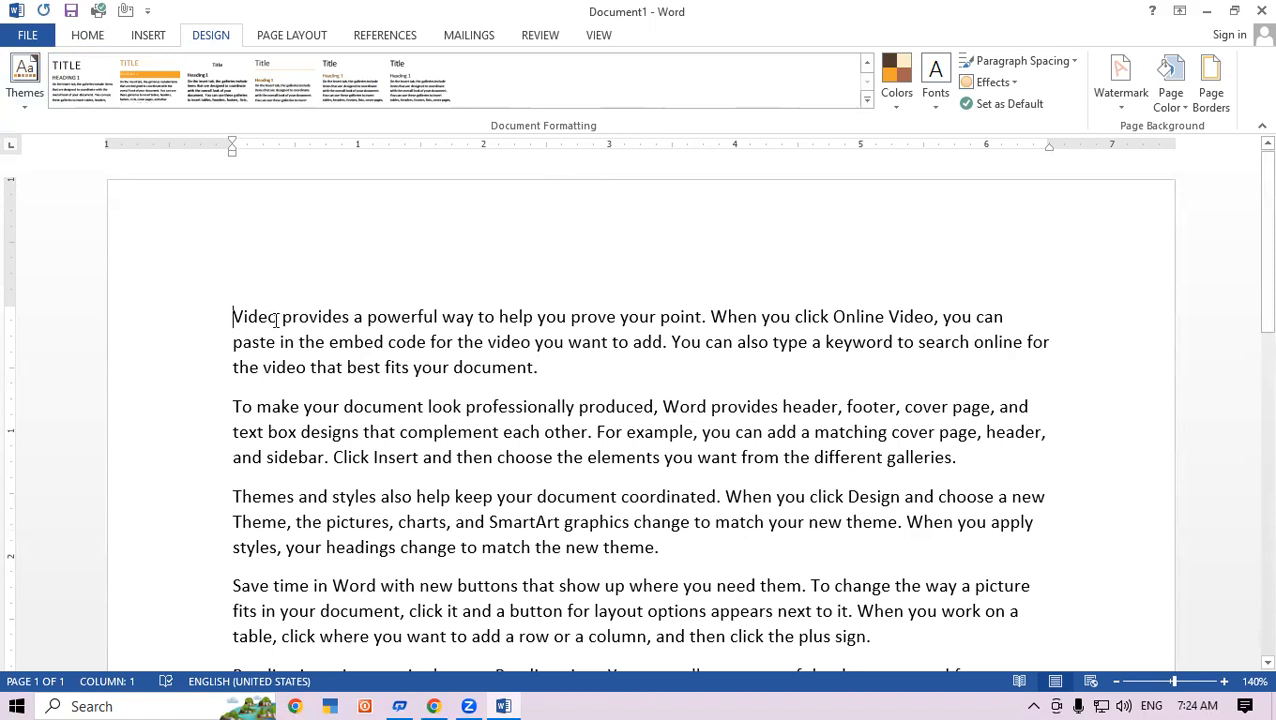
pyautogui.click(278, 316)
pyautogui.press('Return')
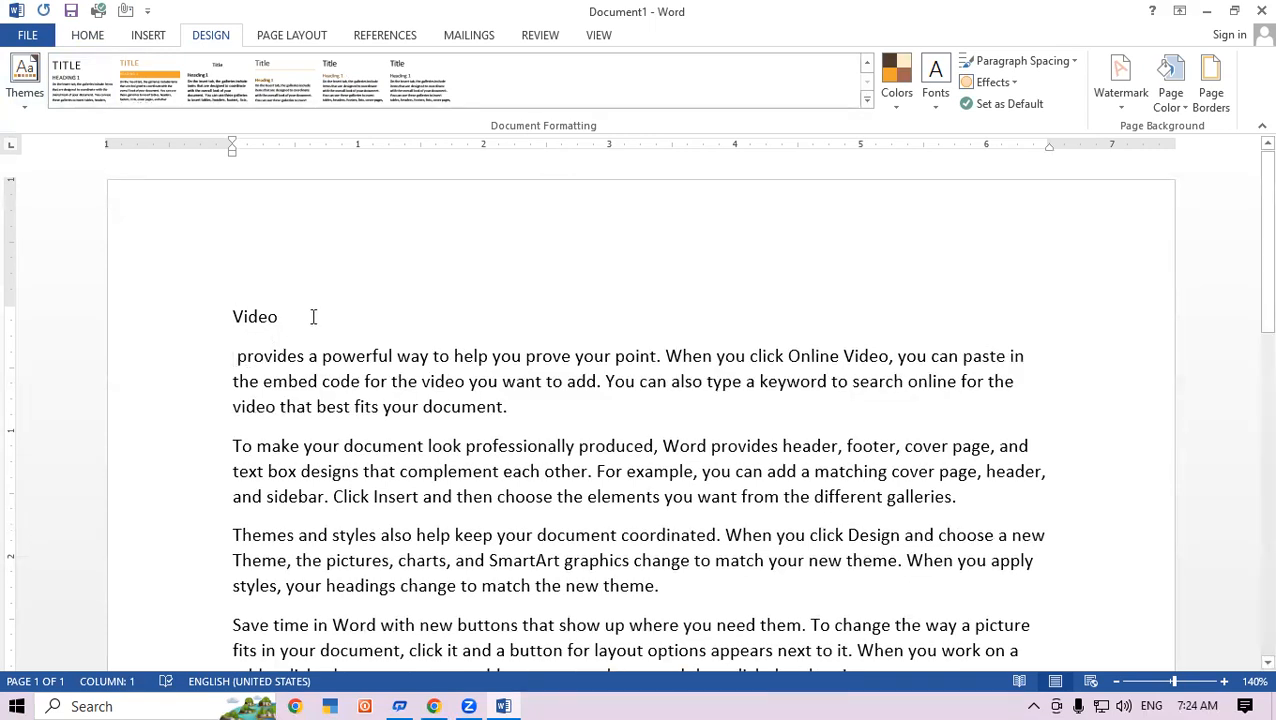
pyautogui.moveTo(279, 316); pyautogui.dragTo(245, 316)
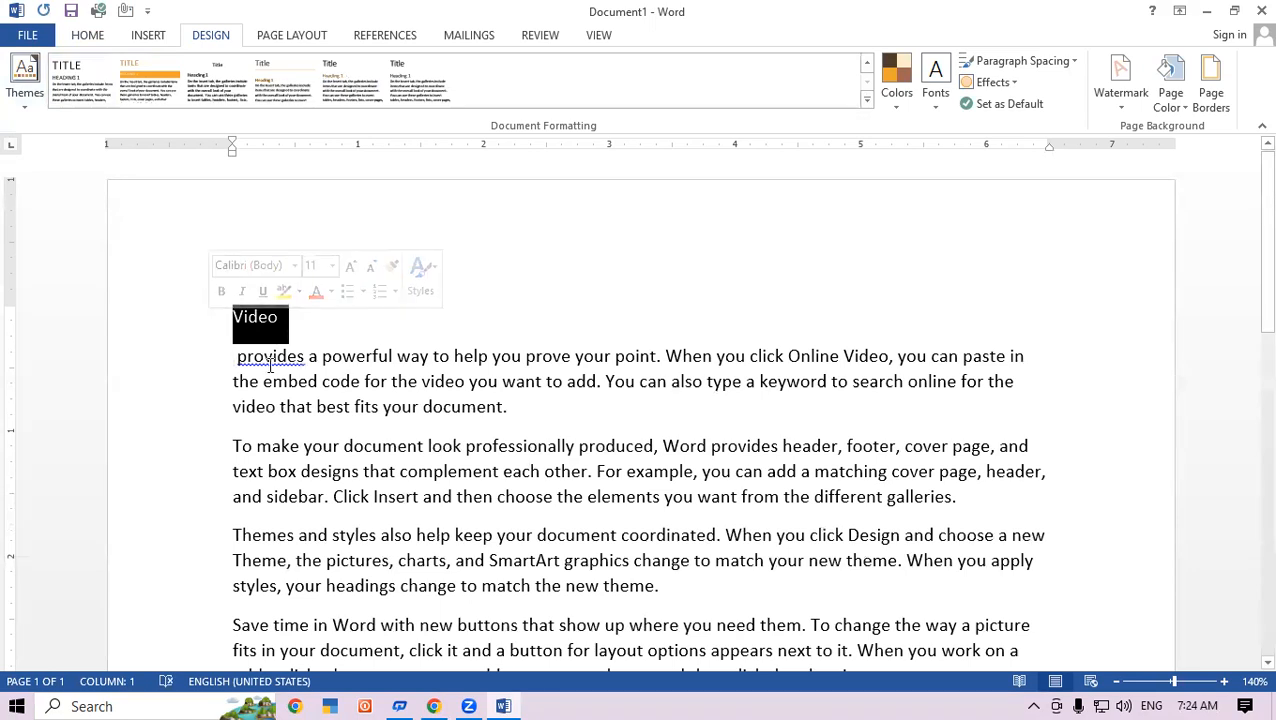
pyautogui.click(267, 358)
pyautogui.rightClick(298, 362)
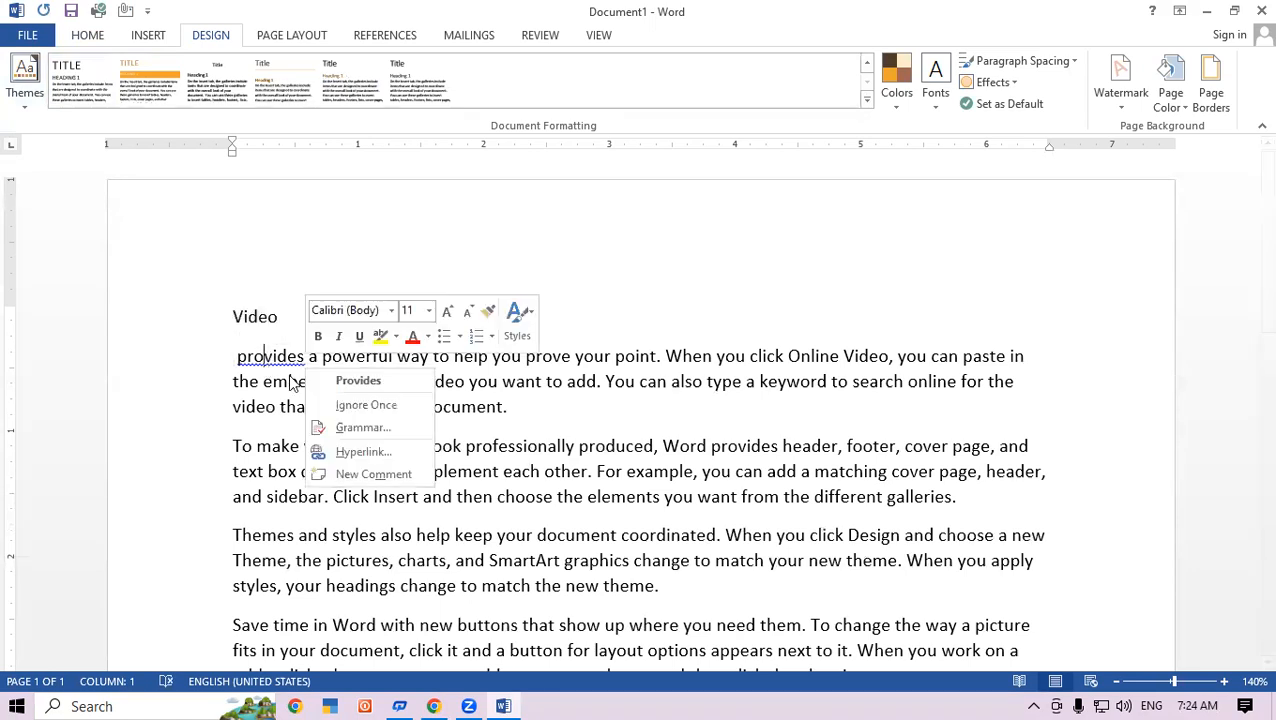
pyautogui.click(350, 378)
# Apply the Heading 1 style to the "Video" line above the first paragraph.
pyautogui.click(293, 323)
pyautogui.moveTo(253, 326); pyautogui.dragTo(340, 333)
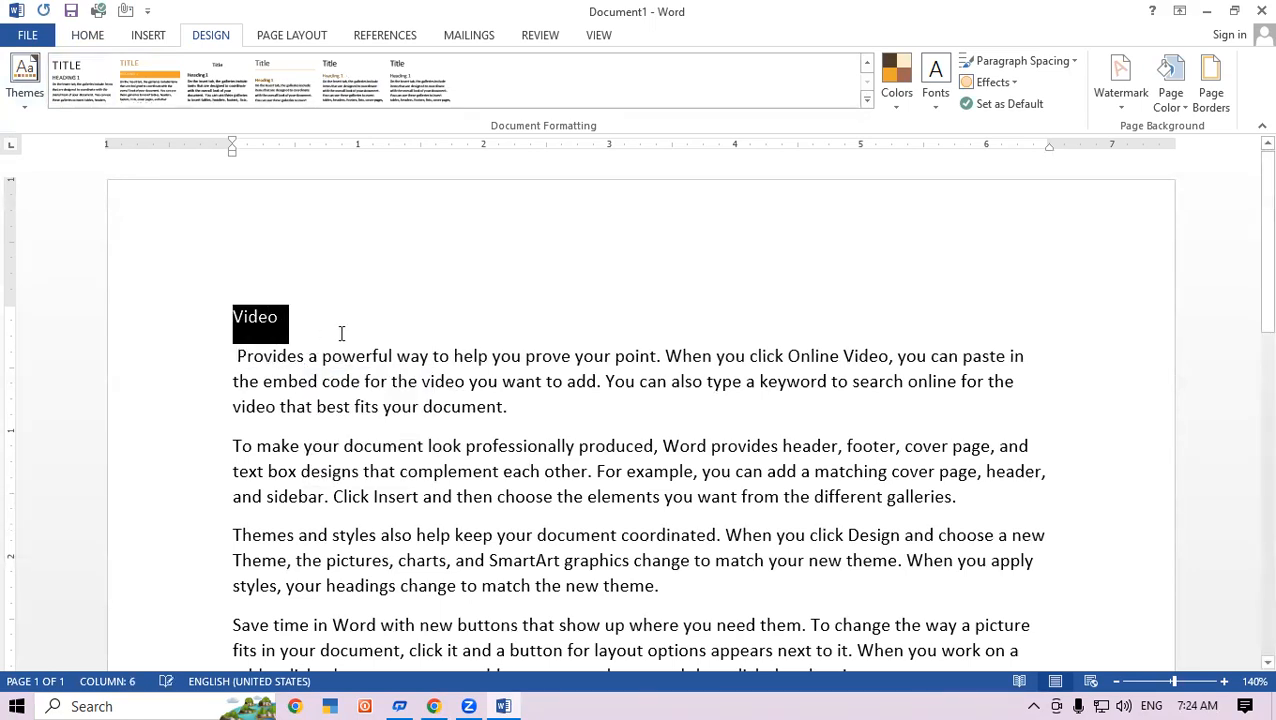
pyautogui.click(90, 37)
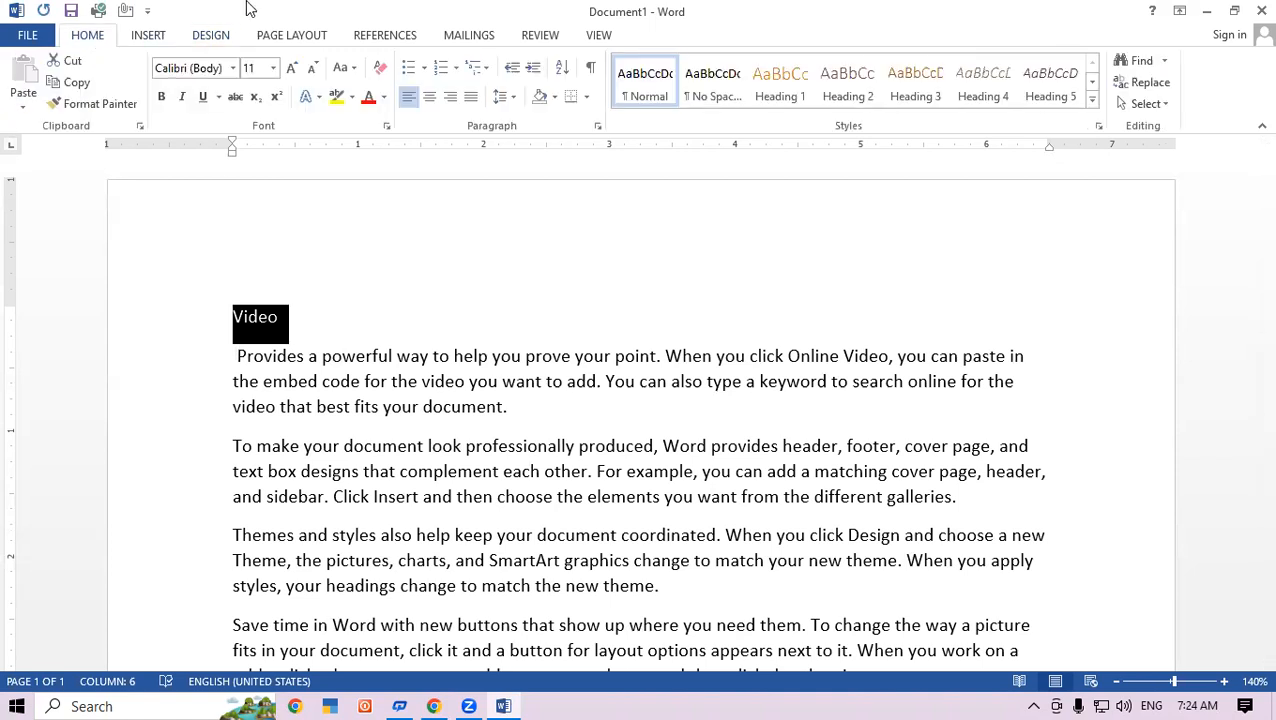
pyautogui.click(761, 80)
# Separate "Themes" from the start of its paragraph onto its own line and format it as Heading 2.
pyautogui.scroll(-3, 400, 450)
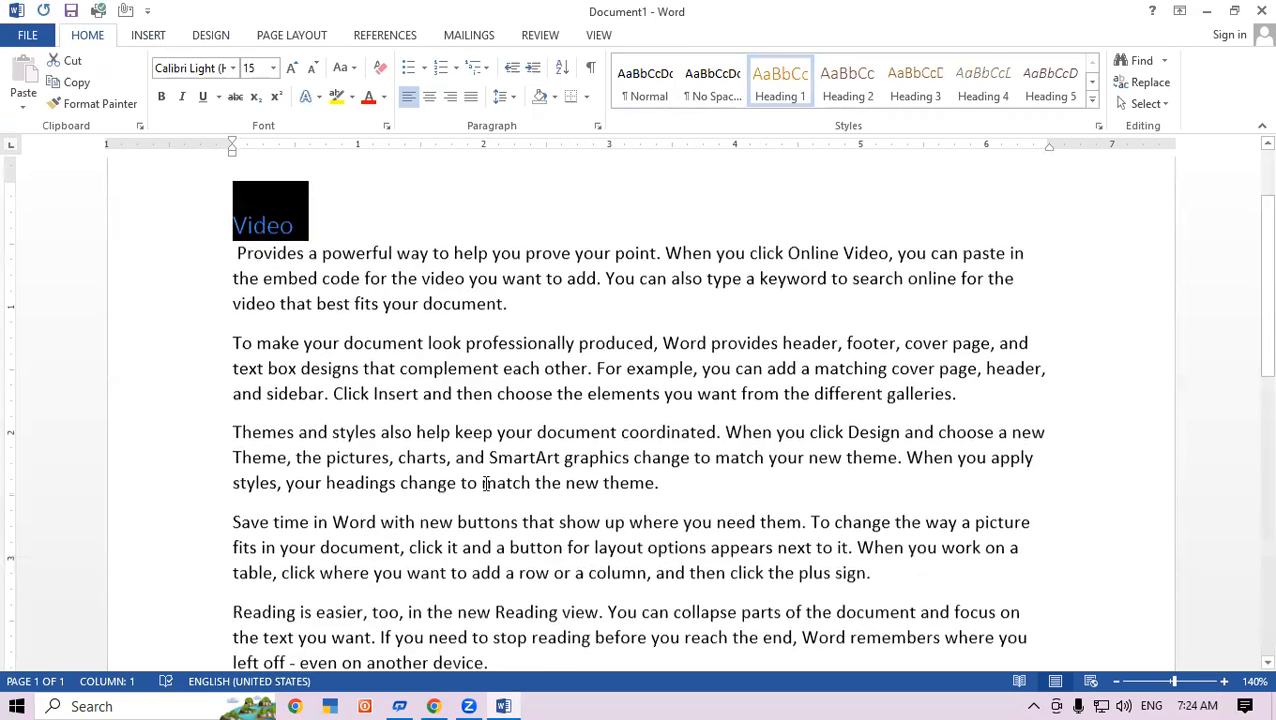
pyautogui.click(297, 363)
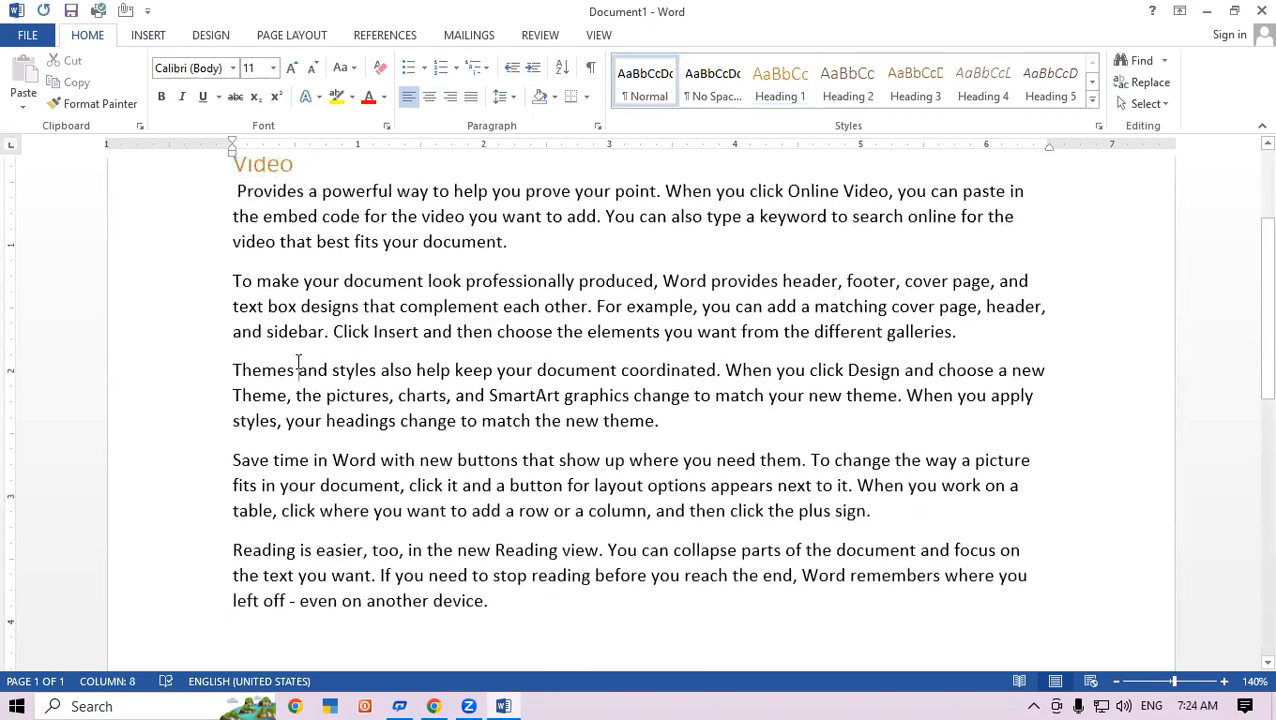
pyautogui.press('Return')
pyautogui.moveTo(299, 372); pyautogui.dragTo(205, 370)
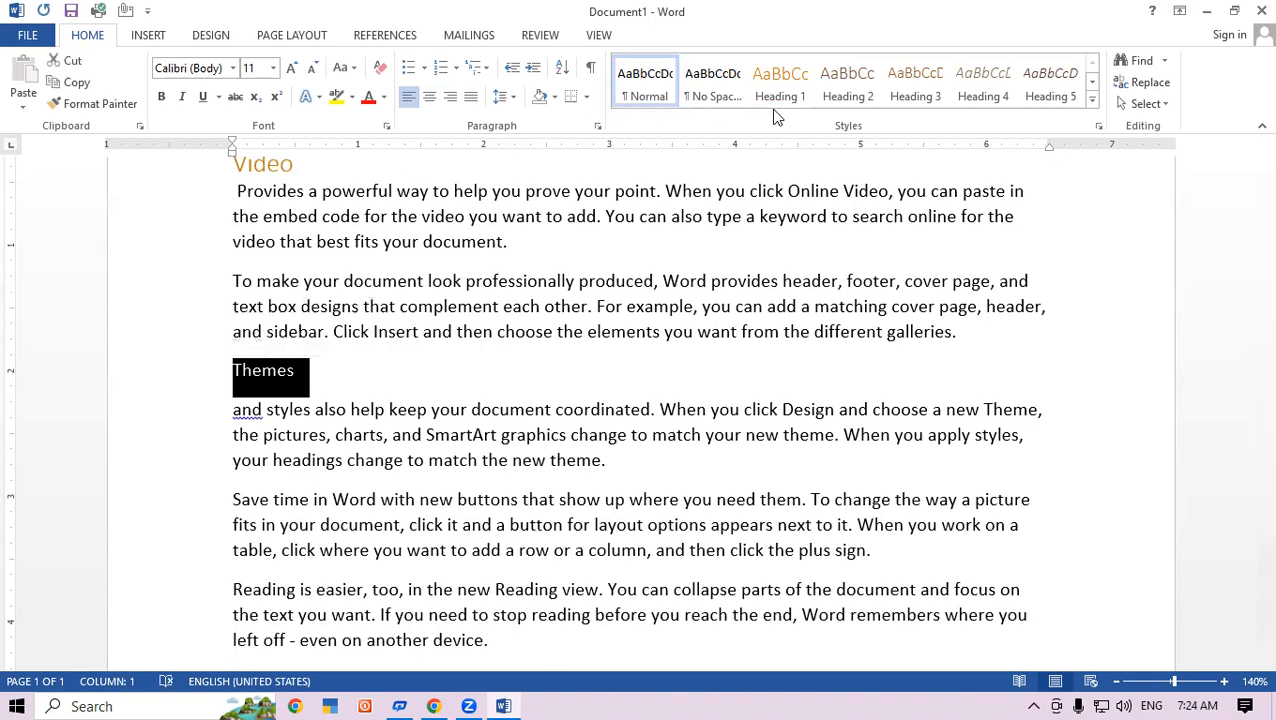
pyautogui.click(847, 82)
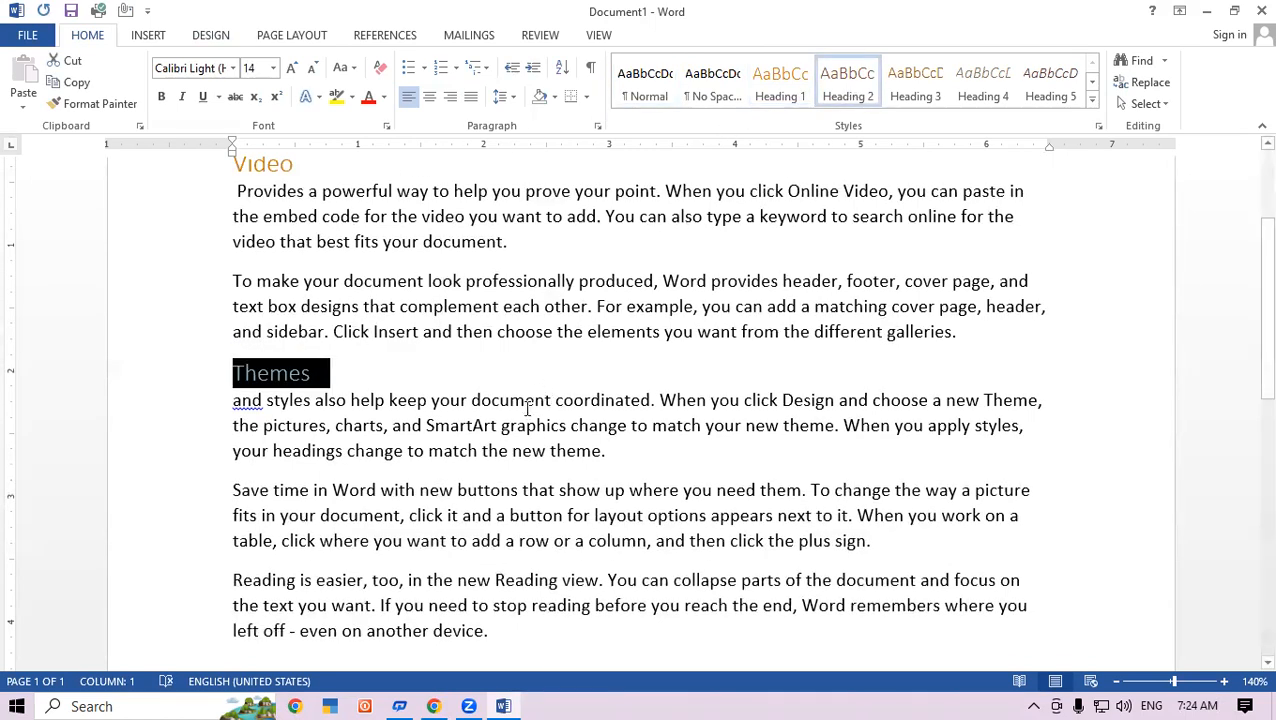
pyautogui.click(507, 425)
# Apply the Centered style set to the document, starting from the "Video" heading.
pyautogui.scroll(2, 507, 425)
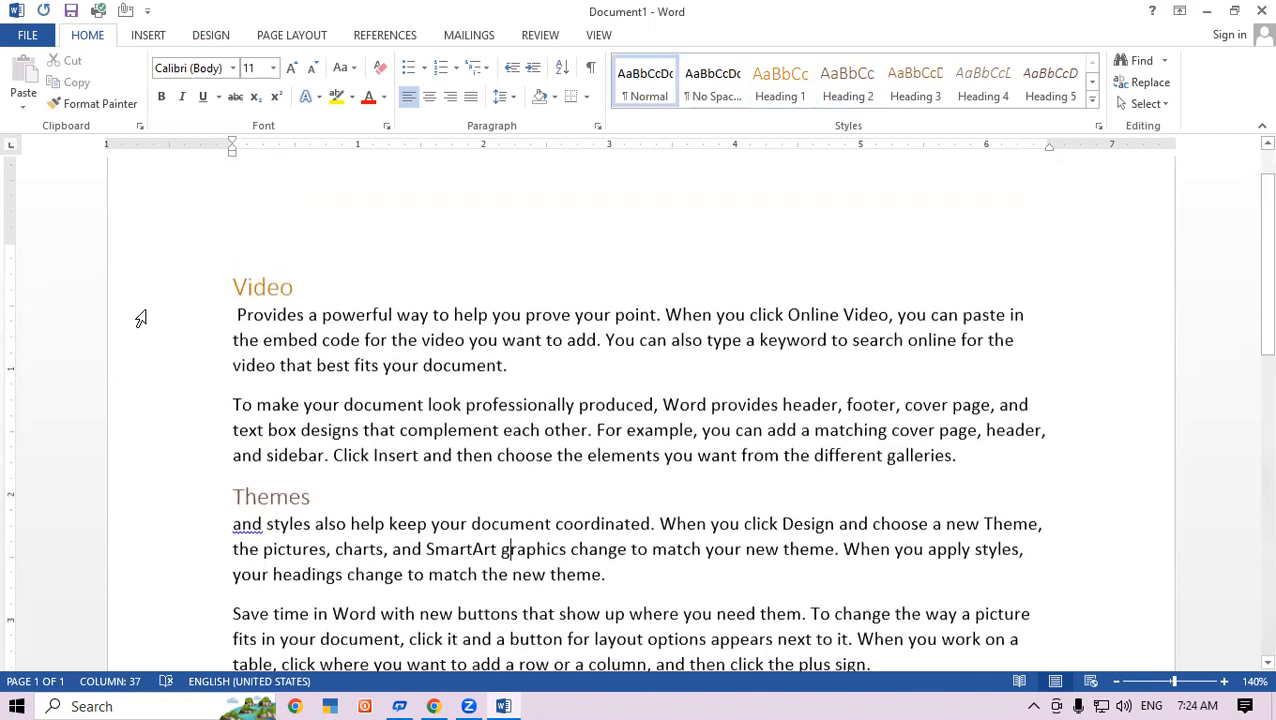
pyautogui.click(243, 289)
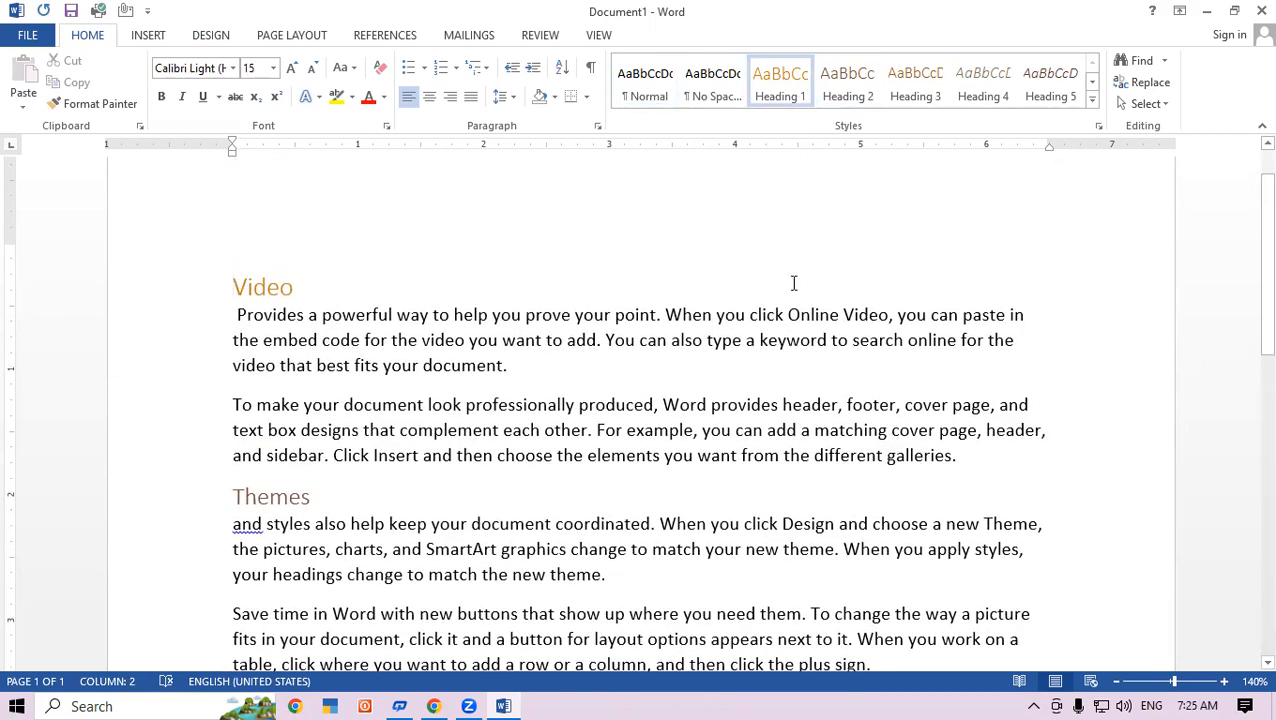
pyautogui.click(210, 38)
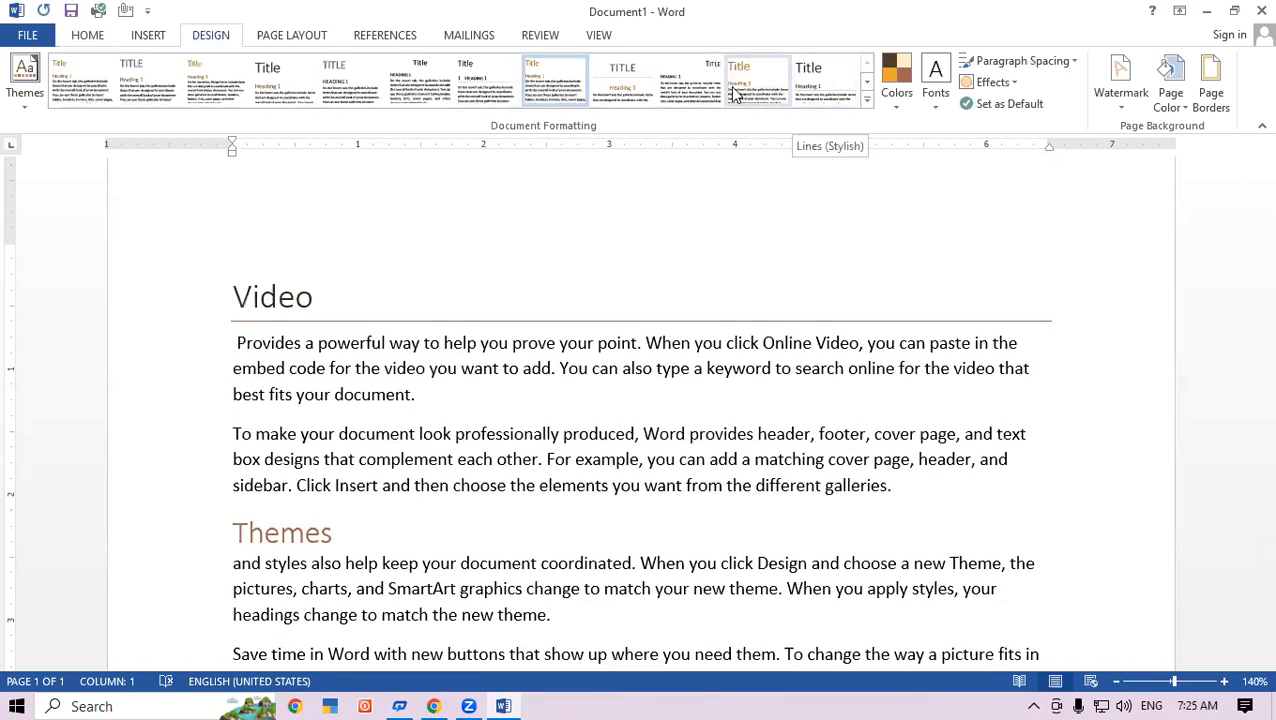
pyautogui.click(645, 95)
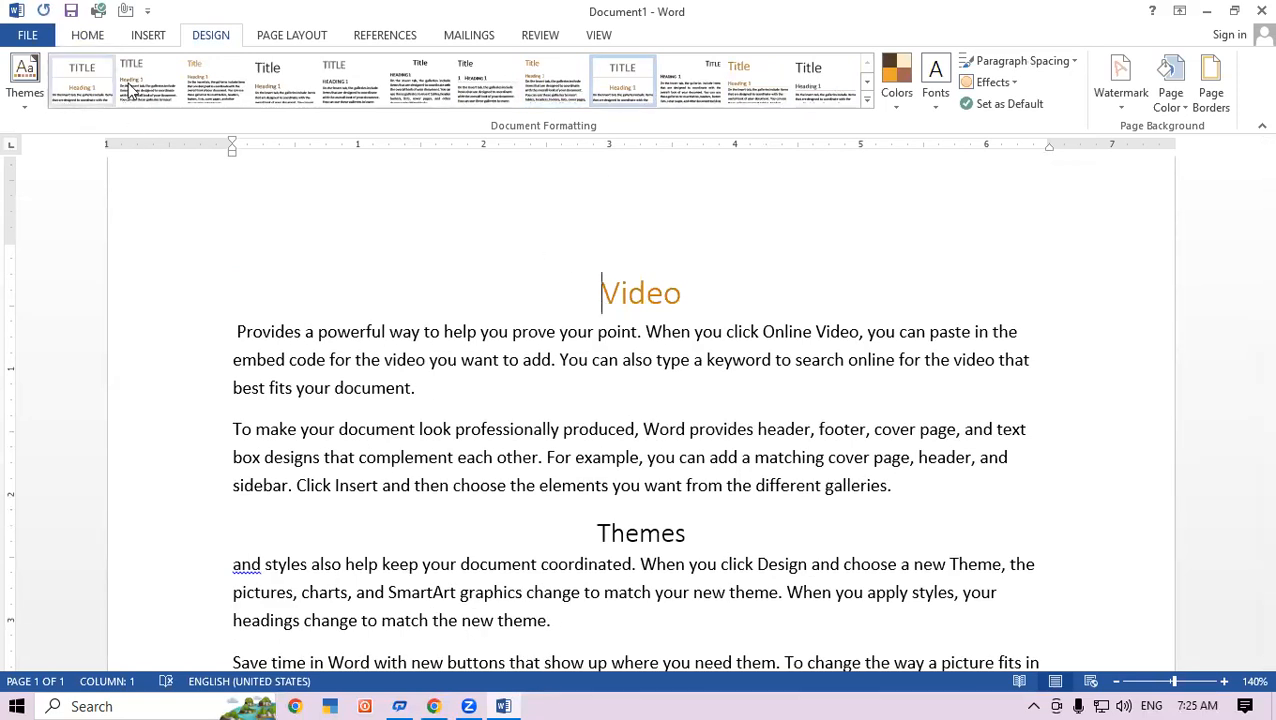
# Preview document themes such as Ion and colour schemes such as Median on the text without applying any.
pyautogui.click(25, 80)
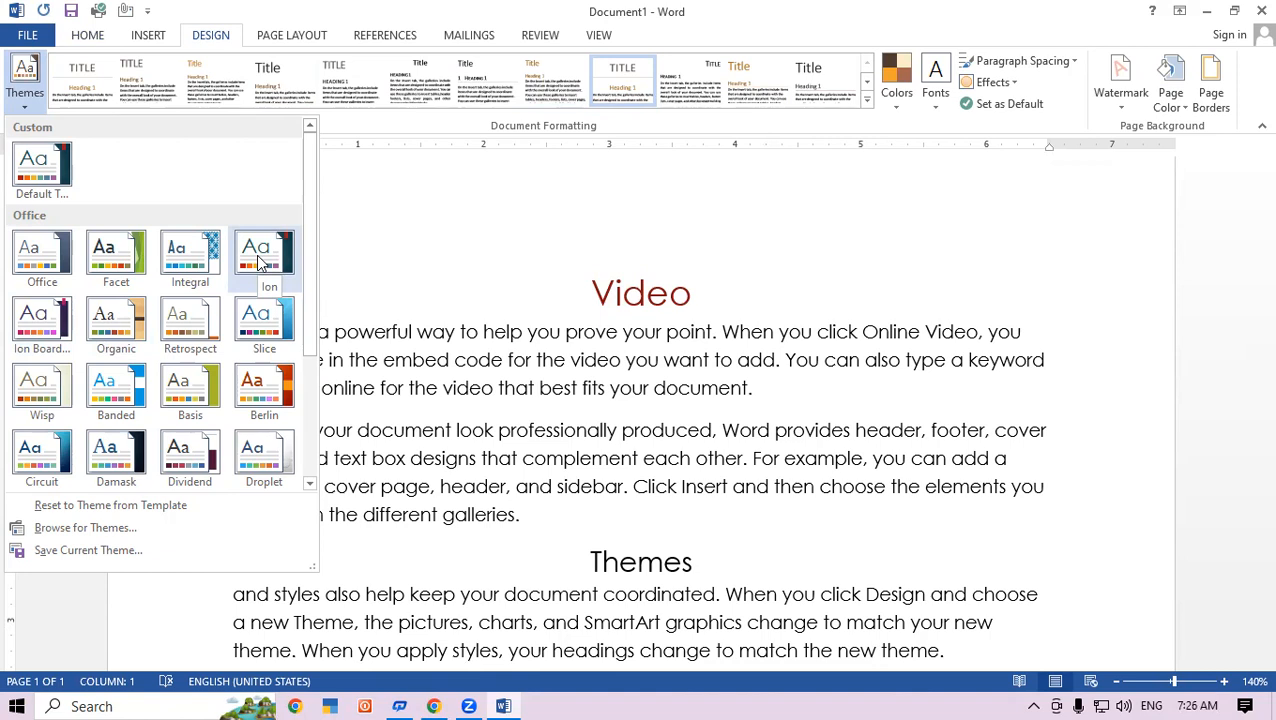
pyautogui.click(680, 122)
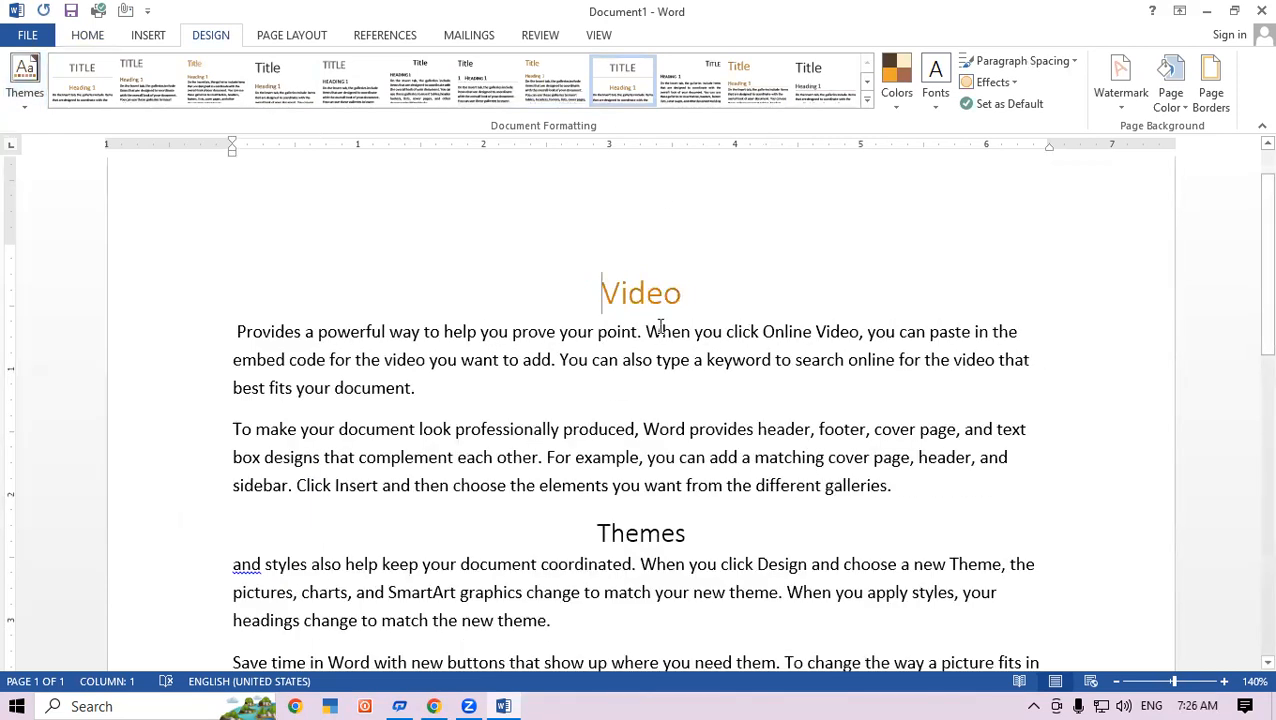
pyautogui.click(899, 100)
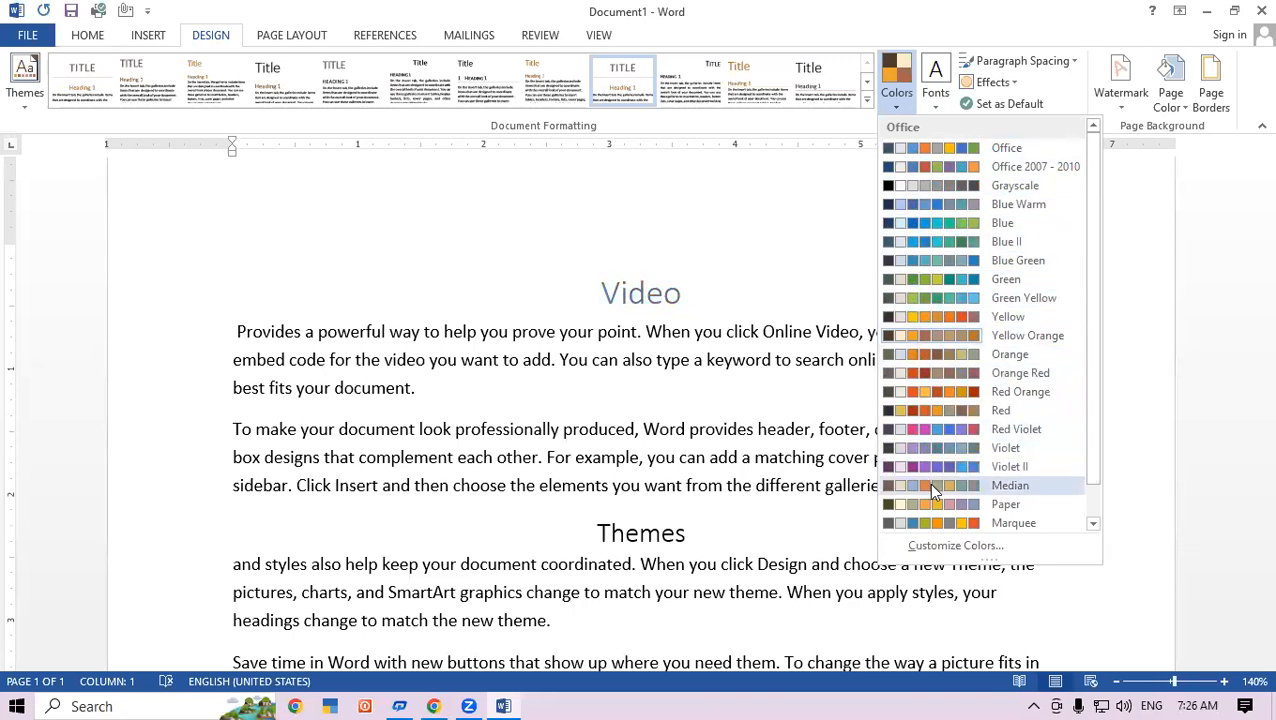
pyautogui.click(692, 291)
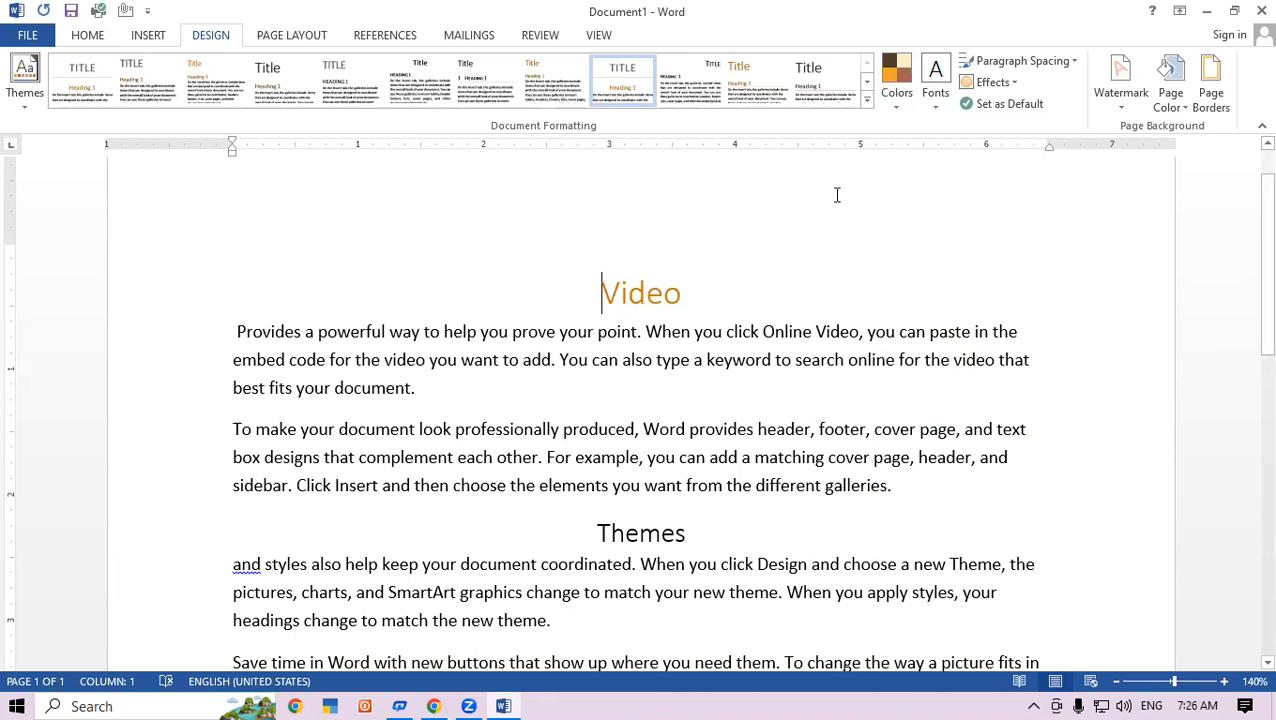
# Browse the theme font sets and apply the pairing of Century Gothic headings with Palatino Linotype body text.
pyautogui.click(938, 90)
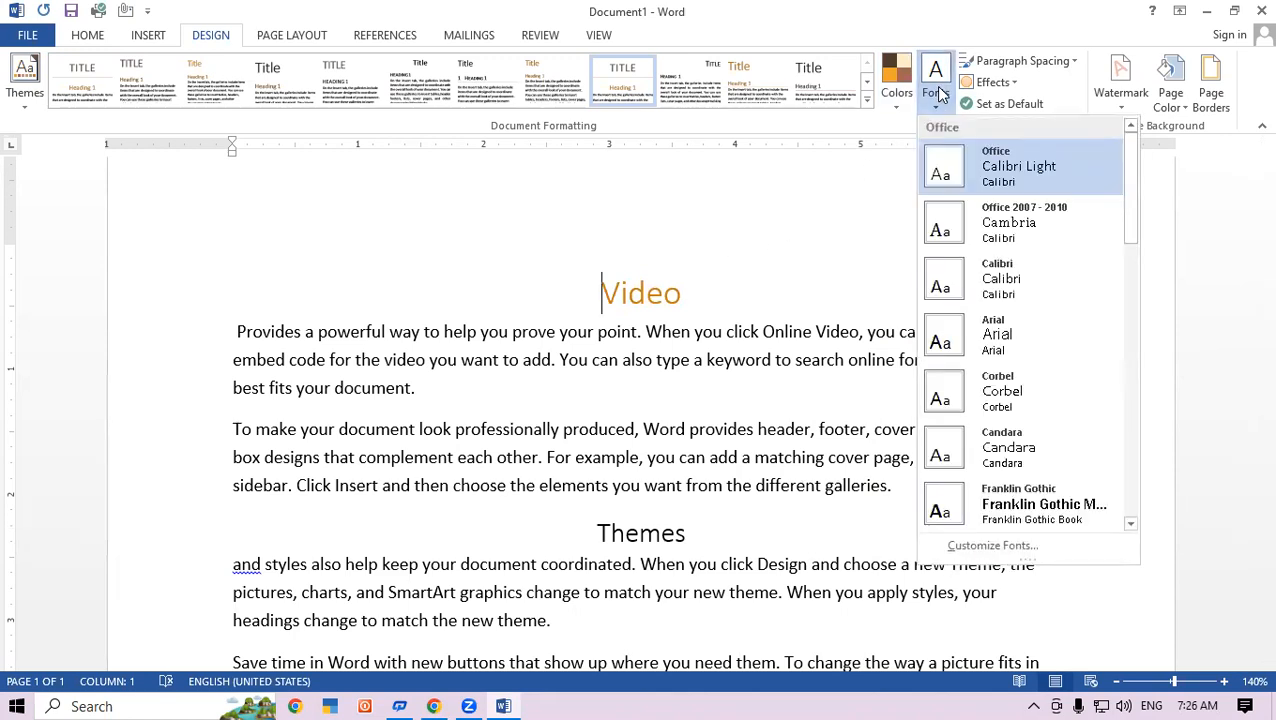
pyautogui.scroll(-3, 1123, 228)
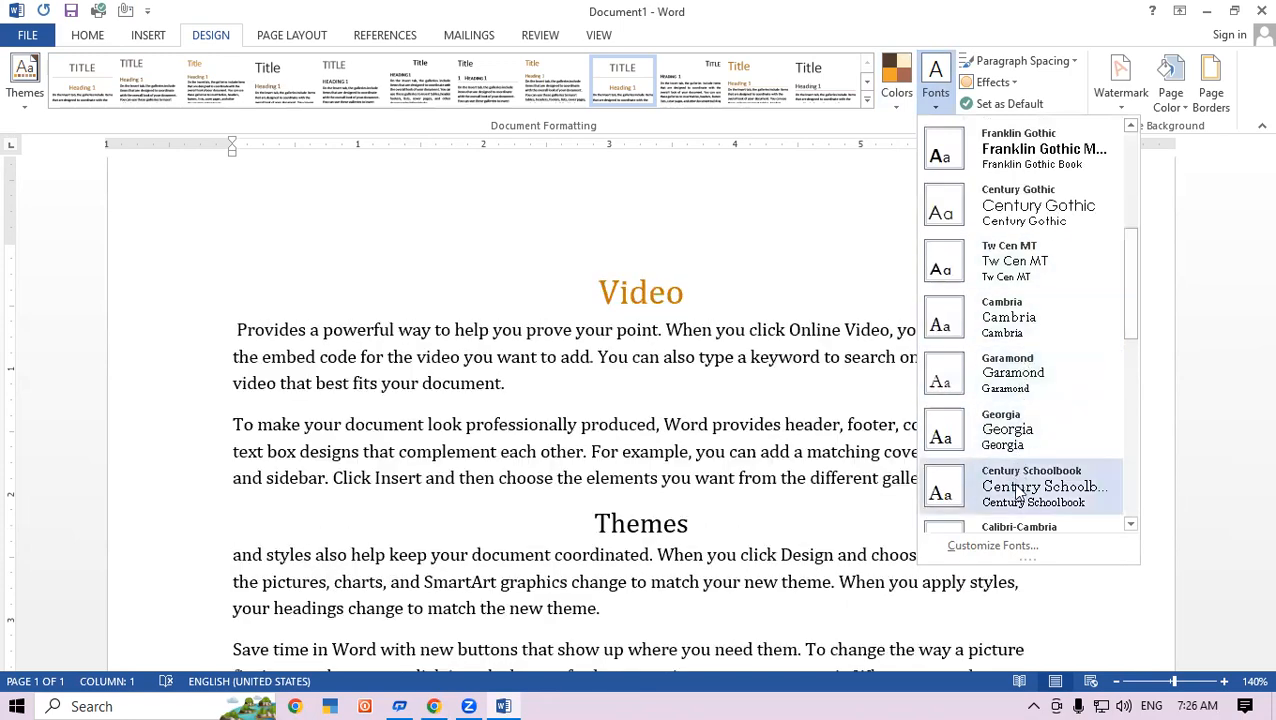
pyautogui.scroll(3, 1033, 350)
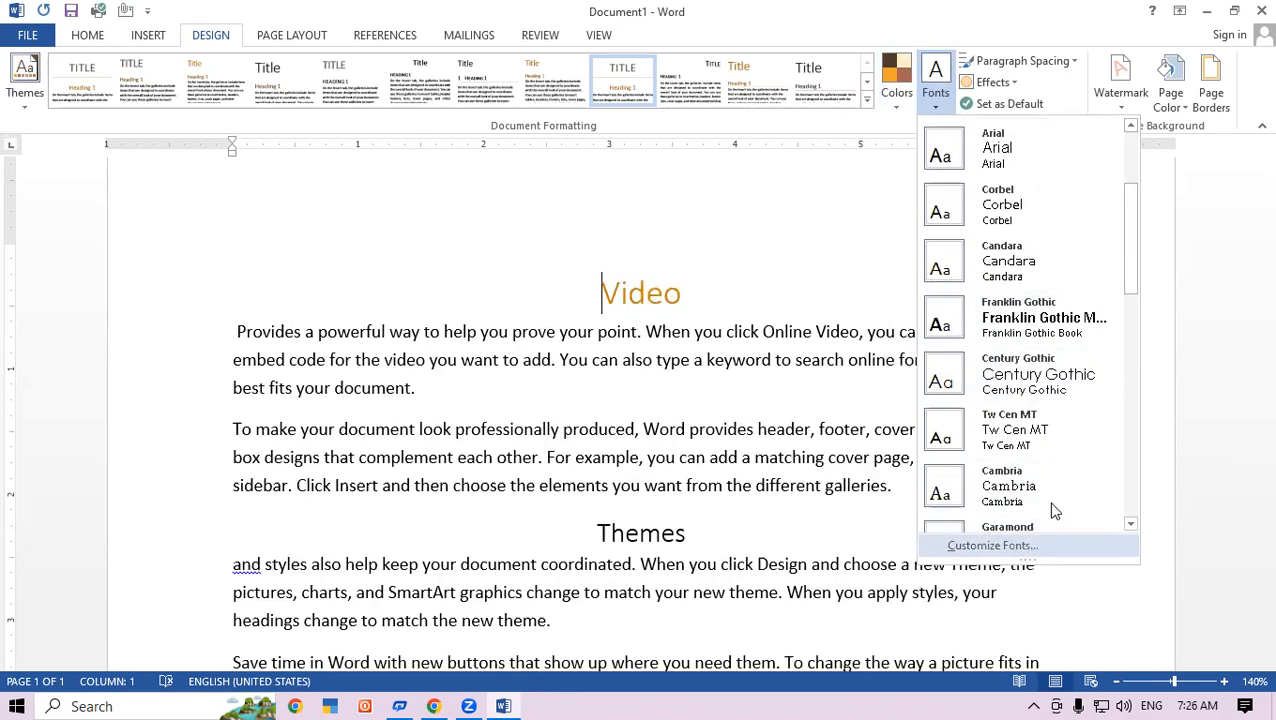
pyautogui.moveTo(1130, 256); pyautogui.dragTo(1130, 434)
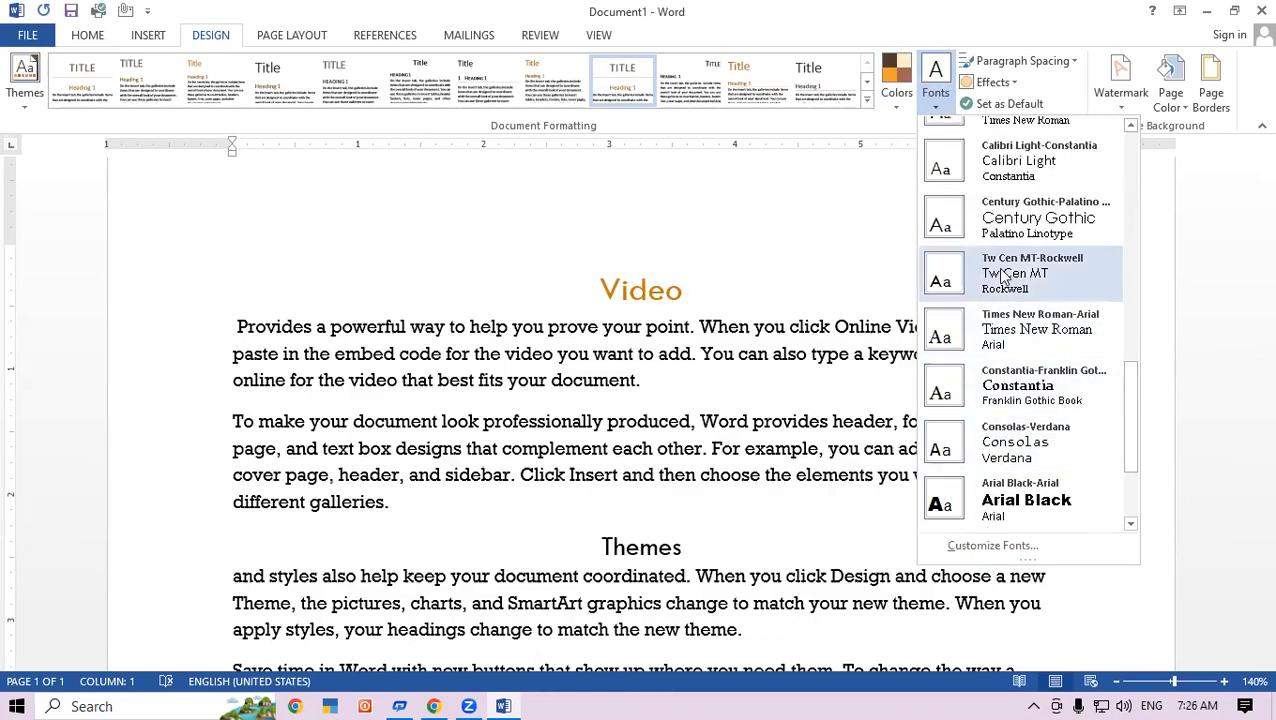
pyautogui.click(1010, 248)
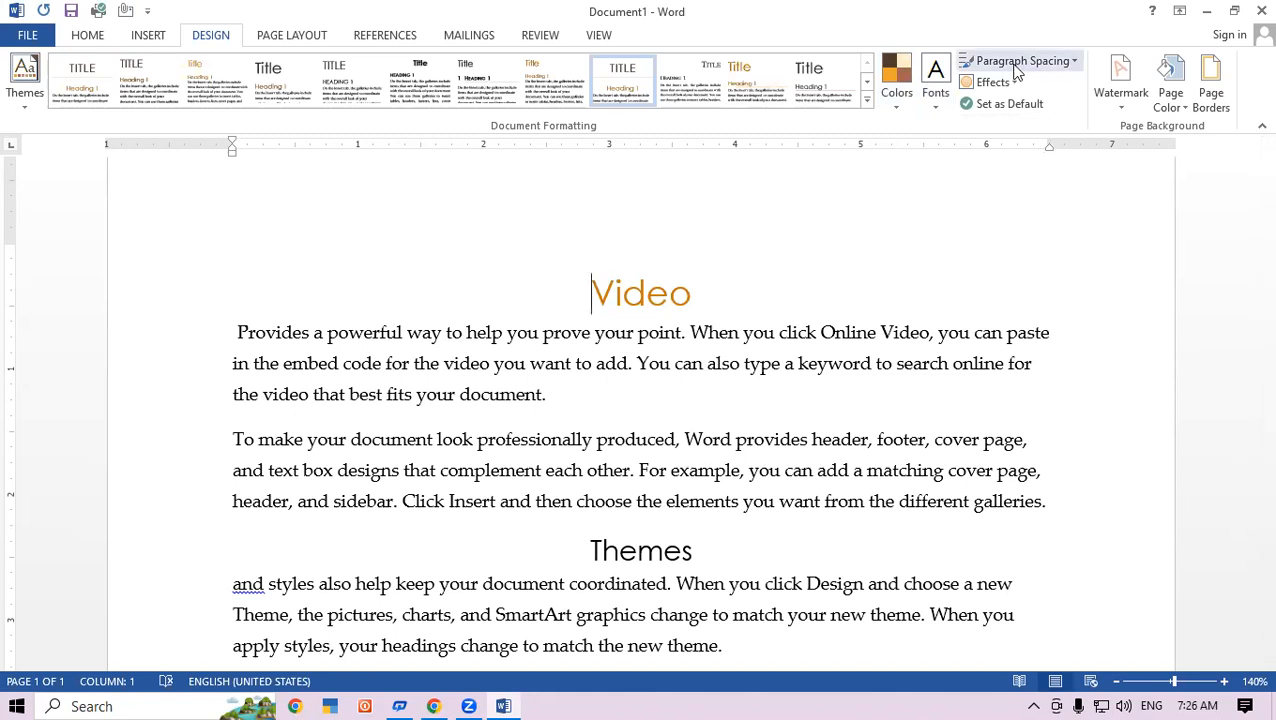
# Select the "Video" section and examine the built-in paragraph spacing options without choosing one.
pyautogui.moveTo(198, 318); pyautogui.dragTo(866, 521)
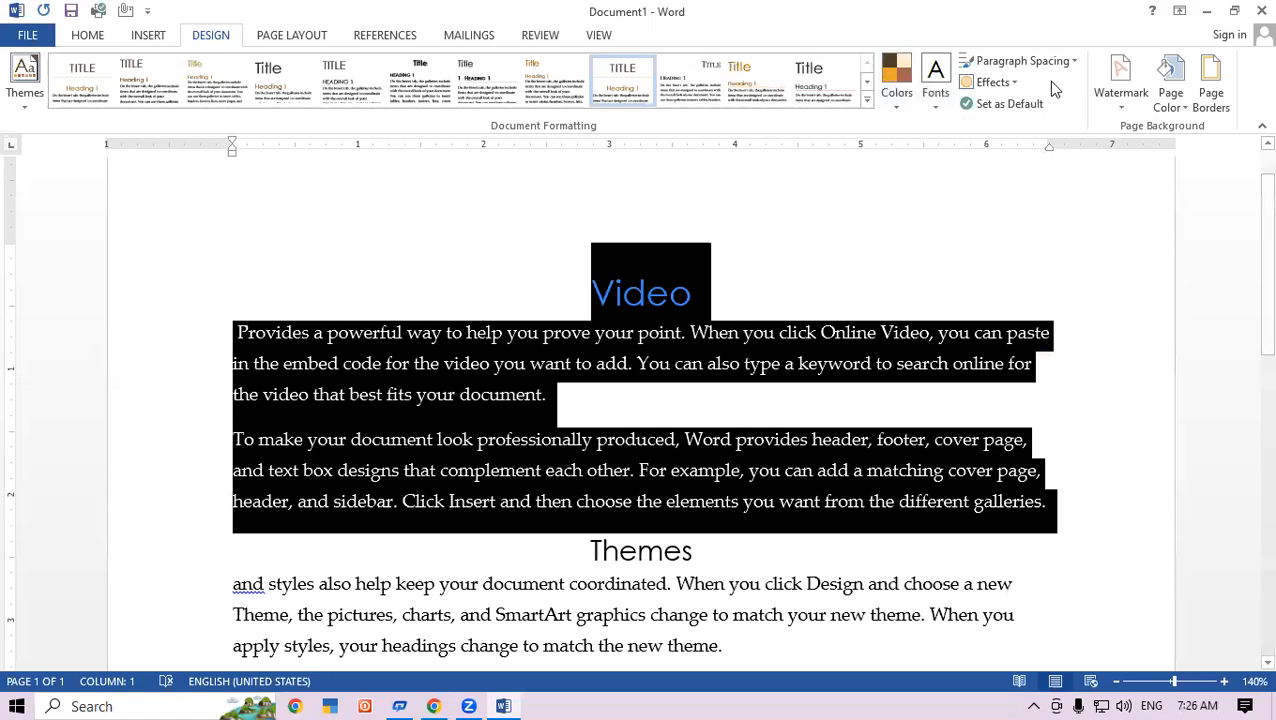
pyautogui.click(1022, 61)
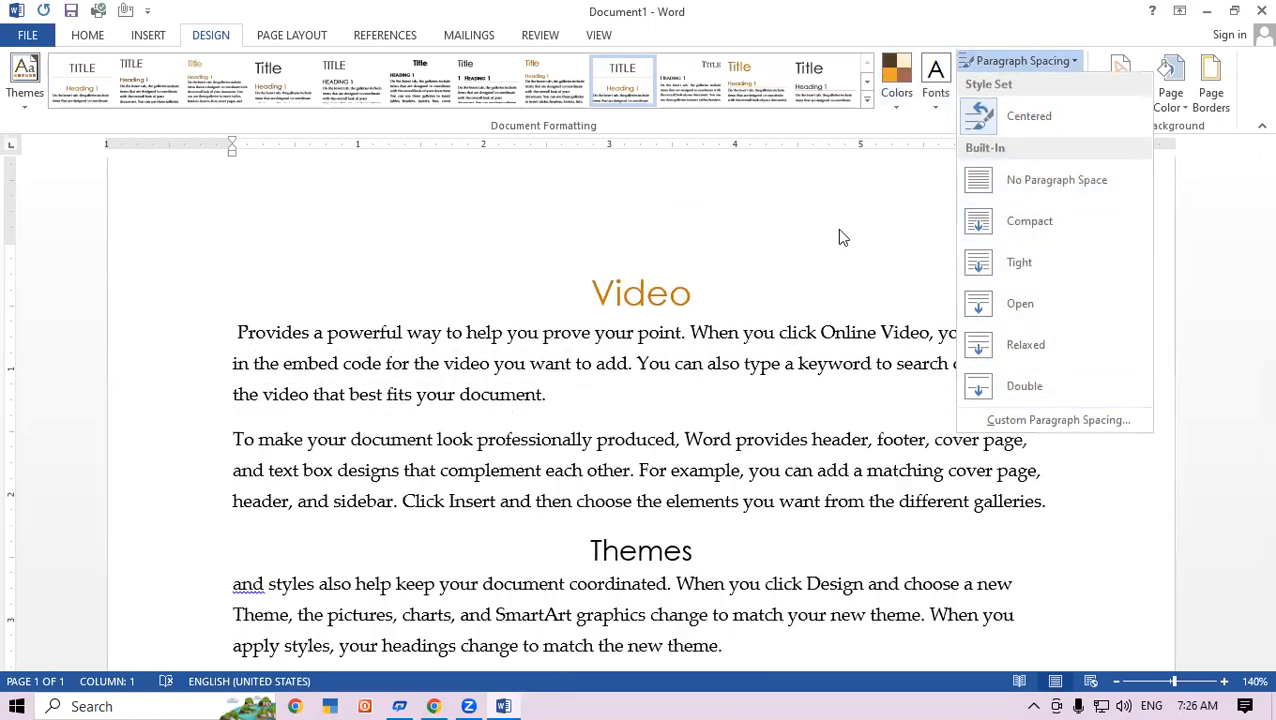
pyautogui.click(632, 420)
pyautogui.click(636, 402)
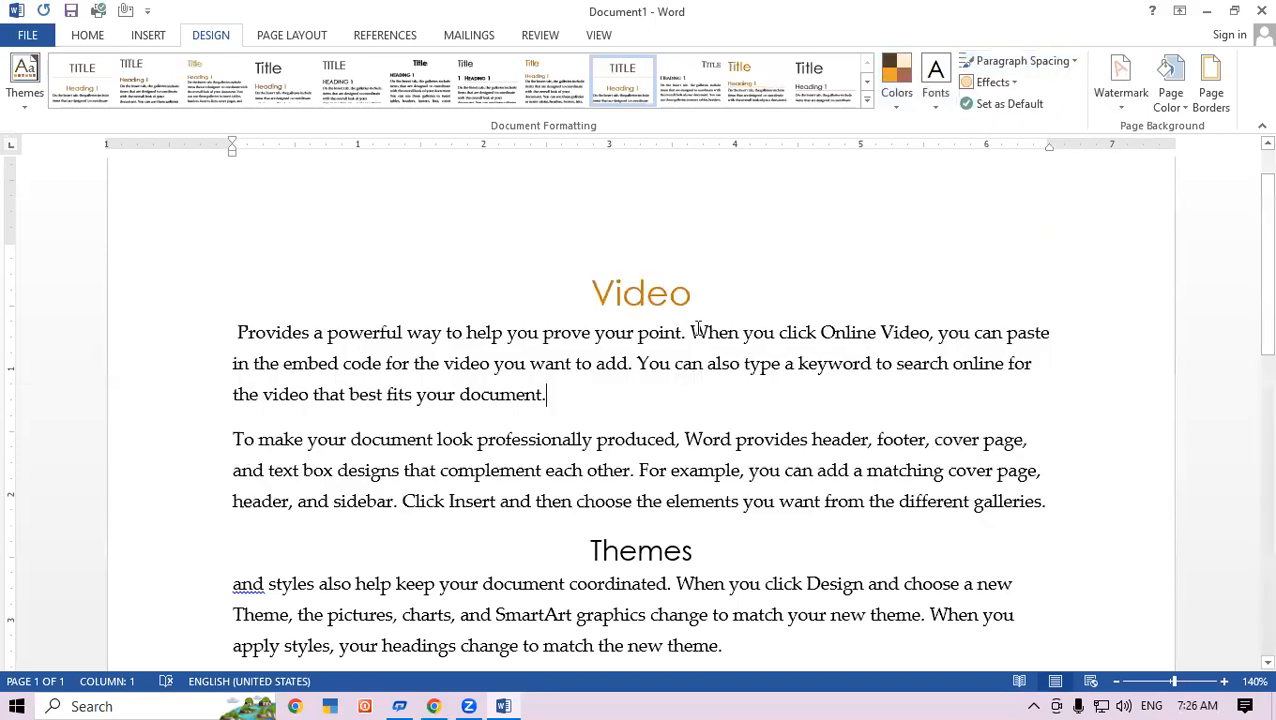
# View the theme effects without choosing one and save the current style set and theme as the default for new blank documents.
pyautogui.click(990, 83)
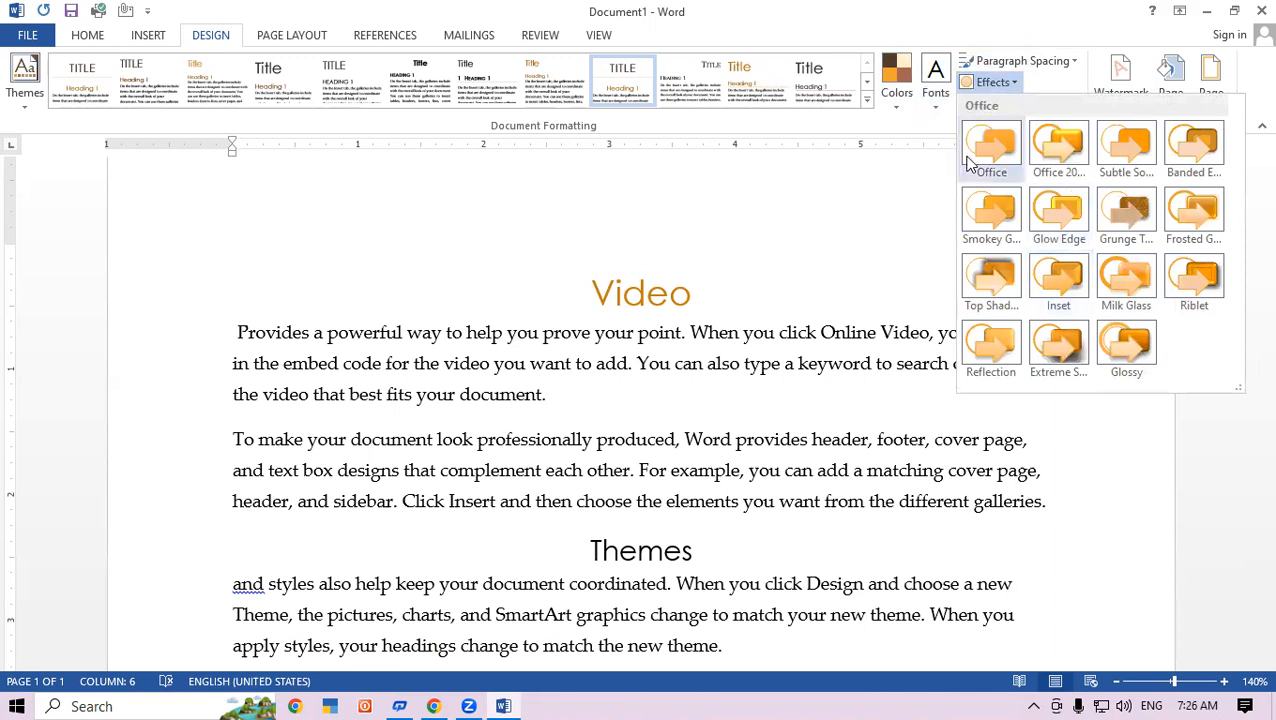
pyautogui.click(580, 402)
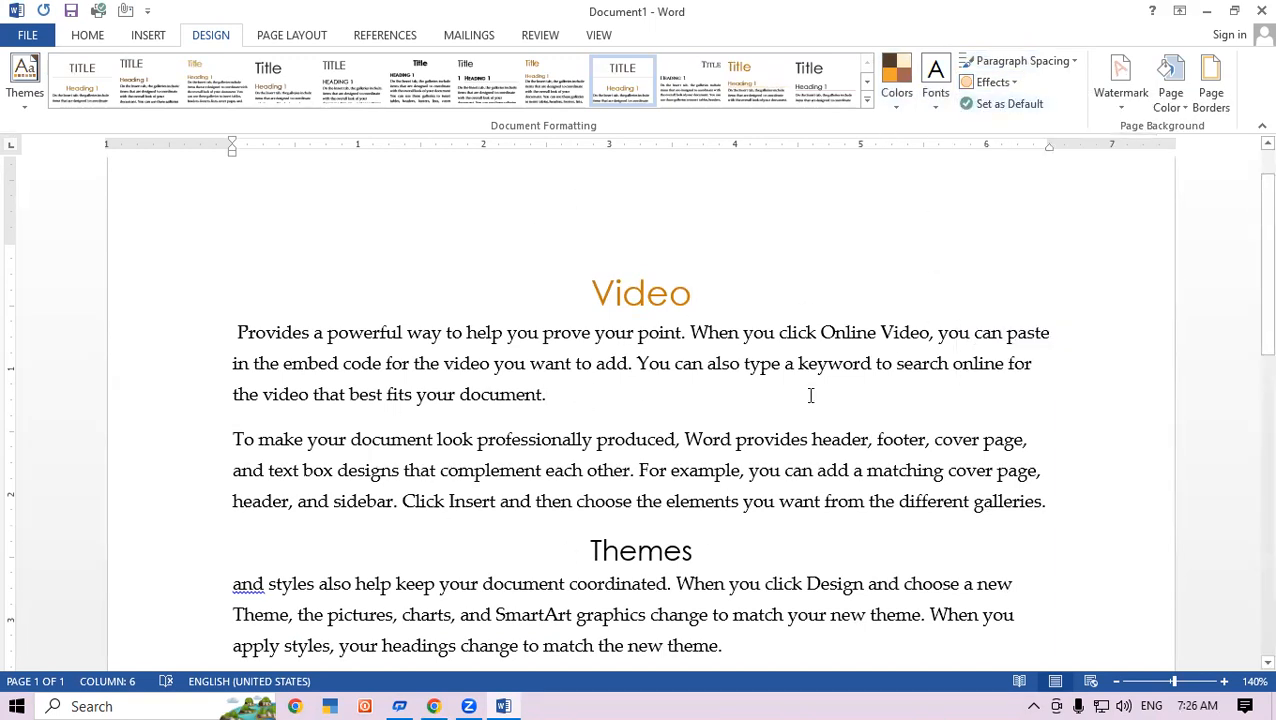
pyautogui.click(1010, 106)
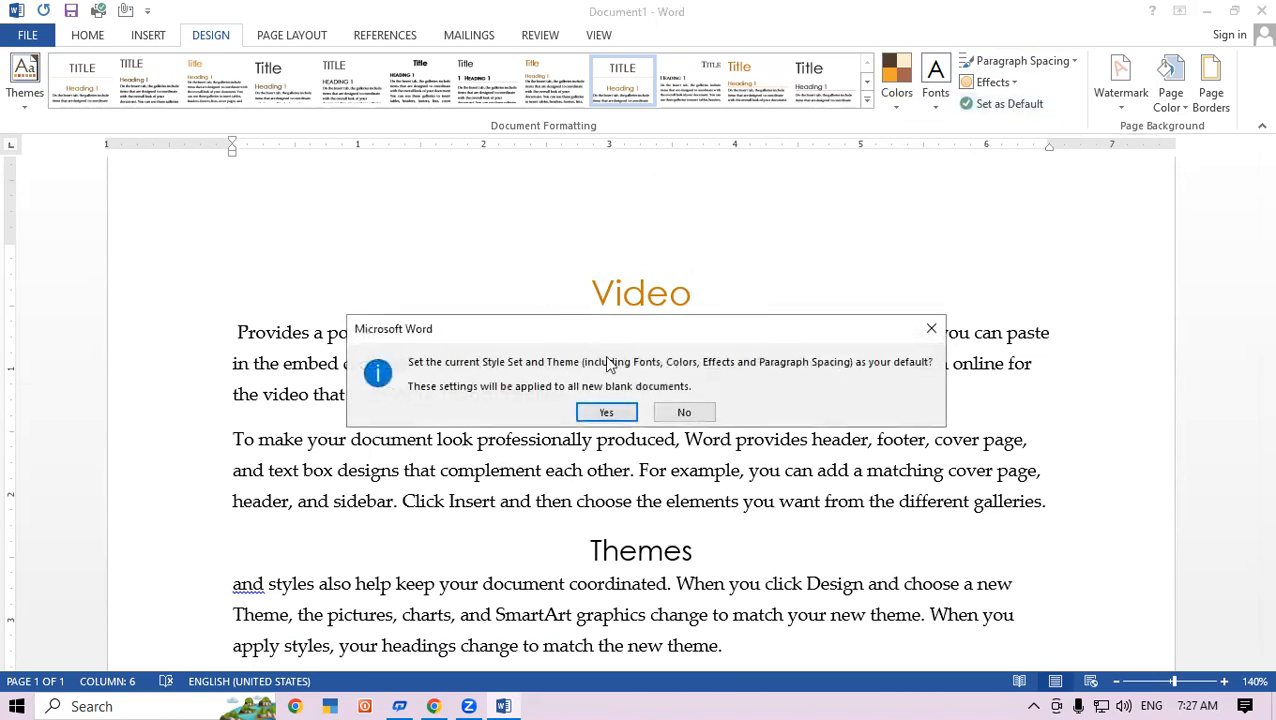
pyautogui.click(607, 413)
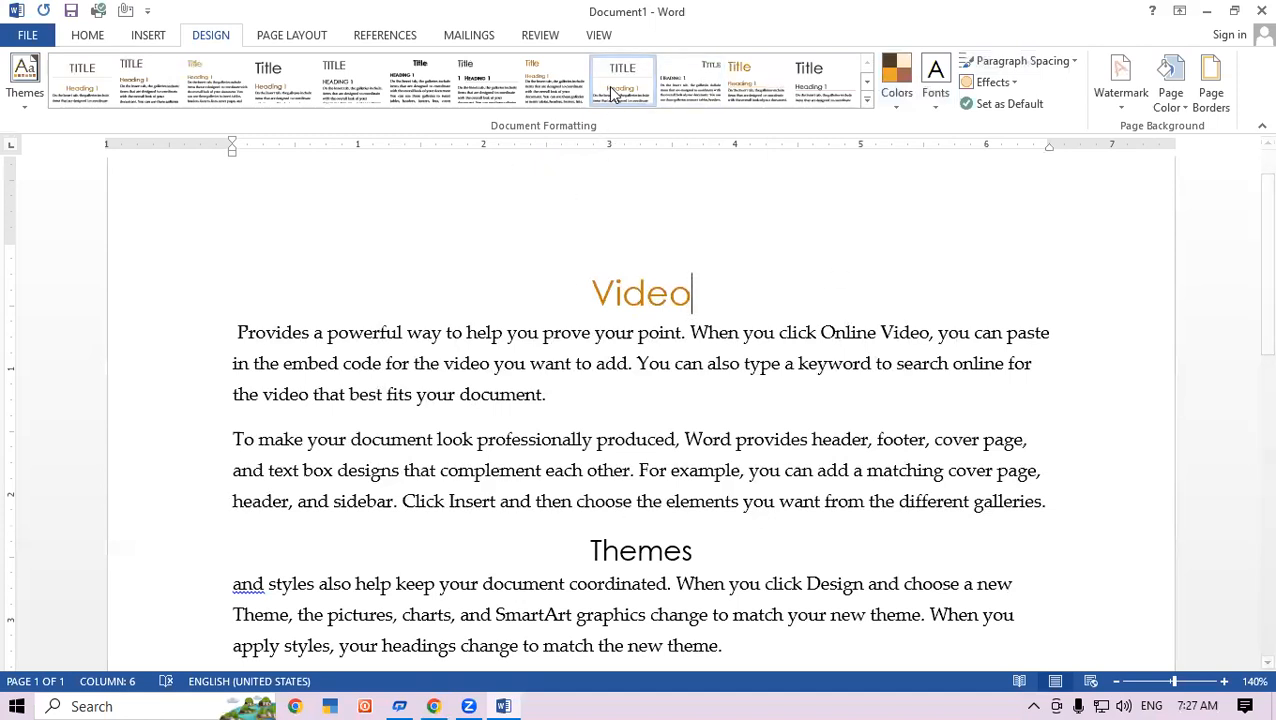
pyautogui.click(579, 394)
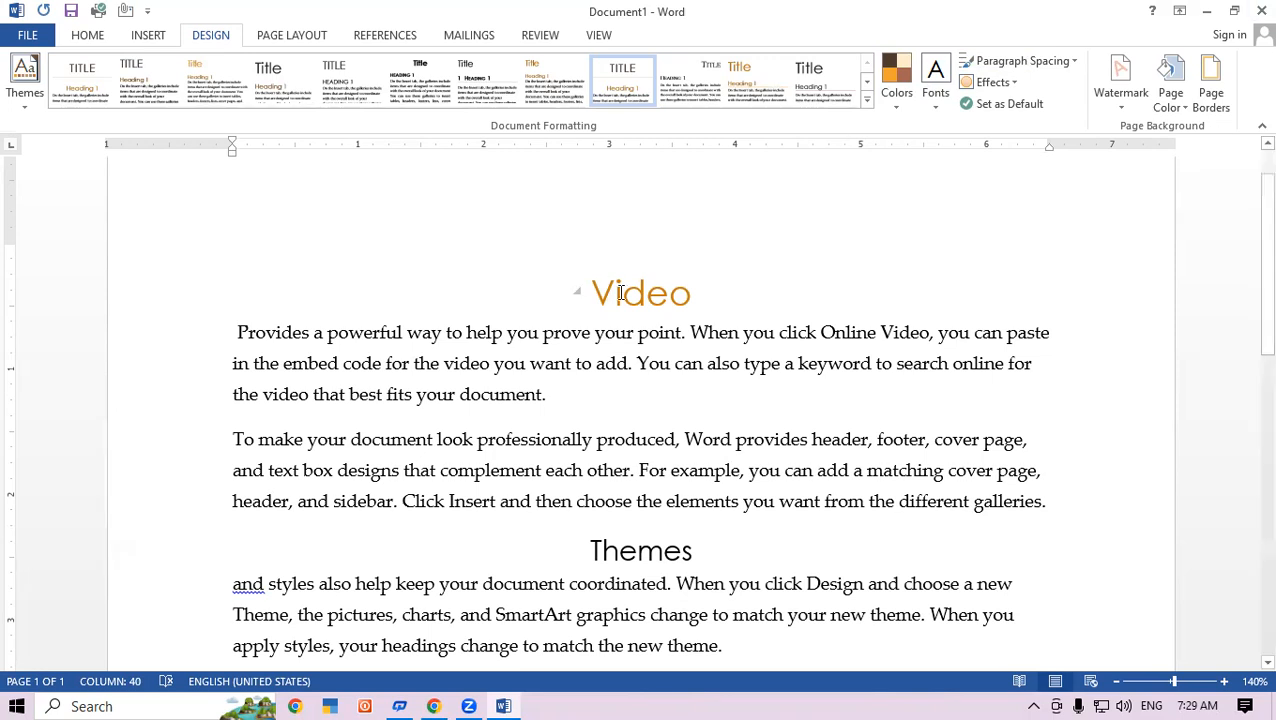
# Generate 50 paragraphs of sample text with =rand(50) on a new line after the document's last paragraph.
pyautogui.scroll(-4, 399, 495)
pyautogui.scroll(-10, 1245, 290)
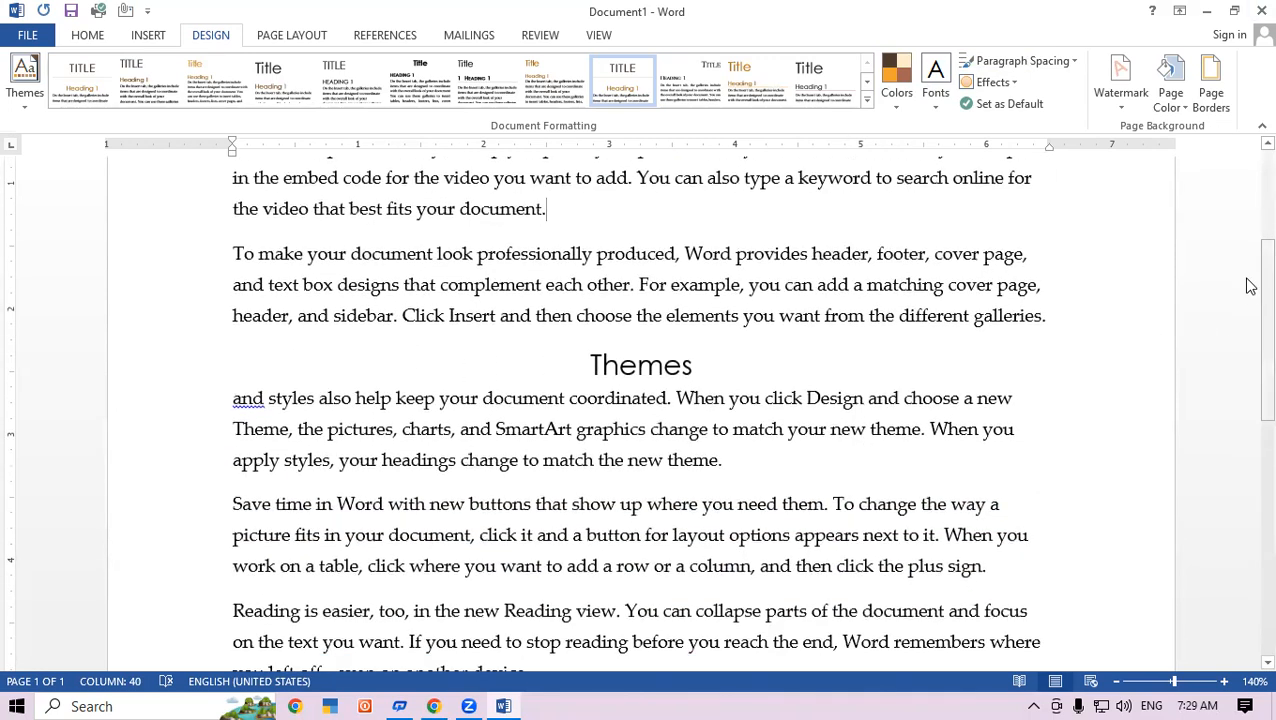
pyautogui.click(558, 279)
pyautogui.press('Return')
pyautogui.write('=ra')
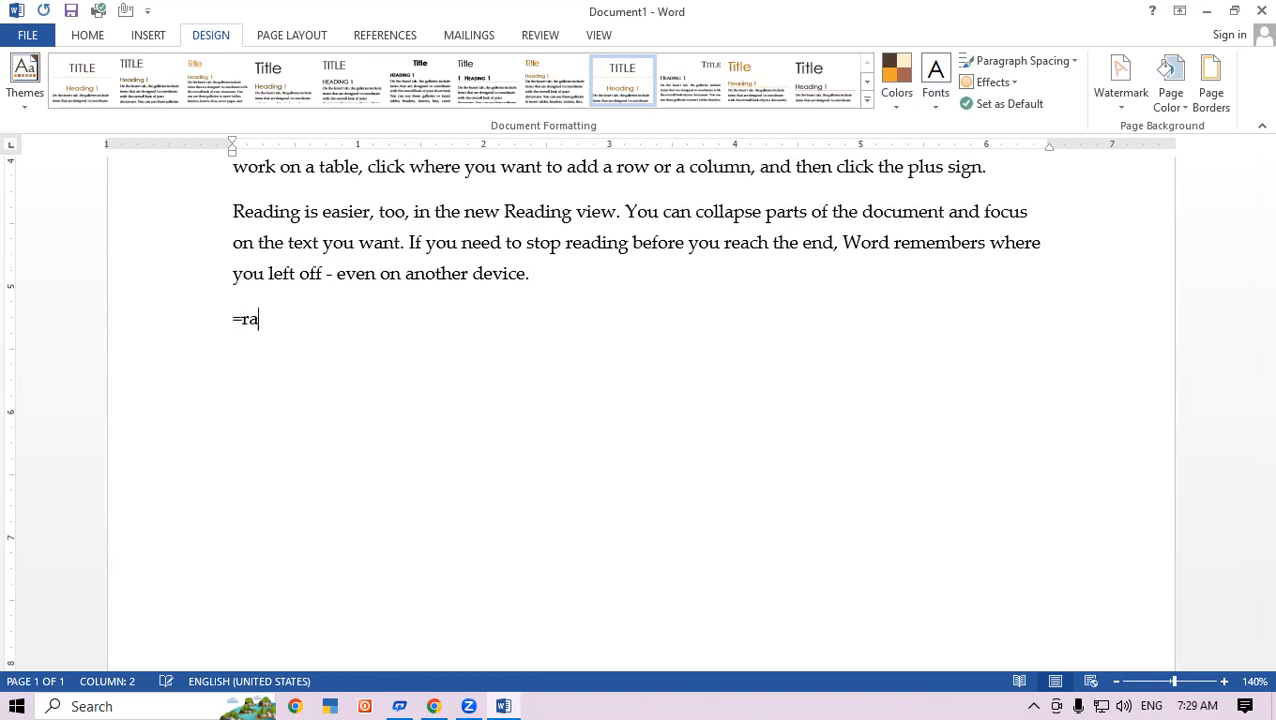
pyautogui.write('nd(50)')
pyautogui.press('Return')
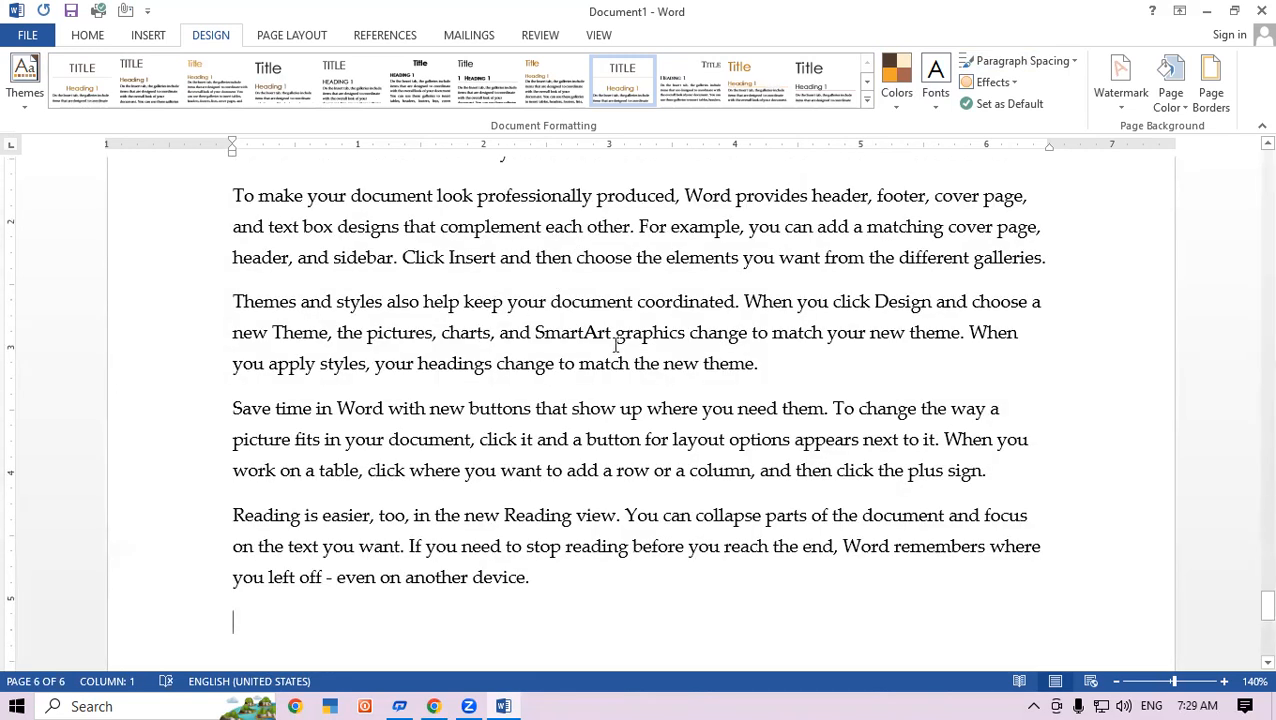
# Start a custom watermark for the document and choose a text watermark as its type.
pyautogui.click(780, 362)
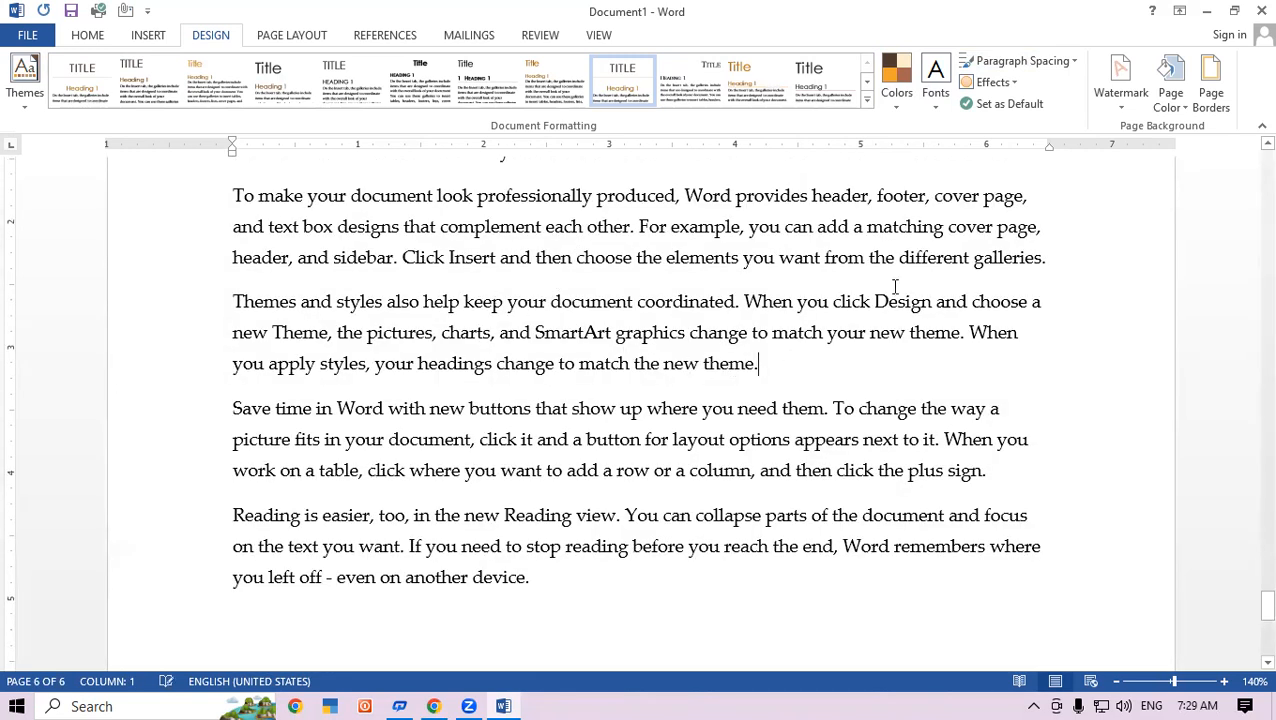
pyautogui.click(1122, 106)
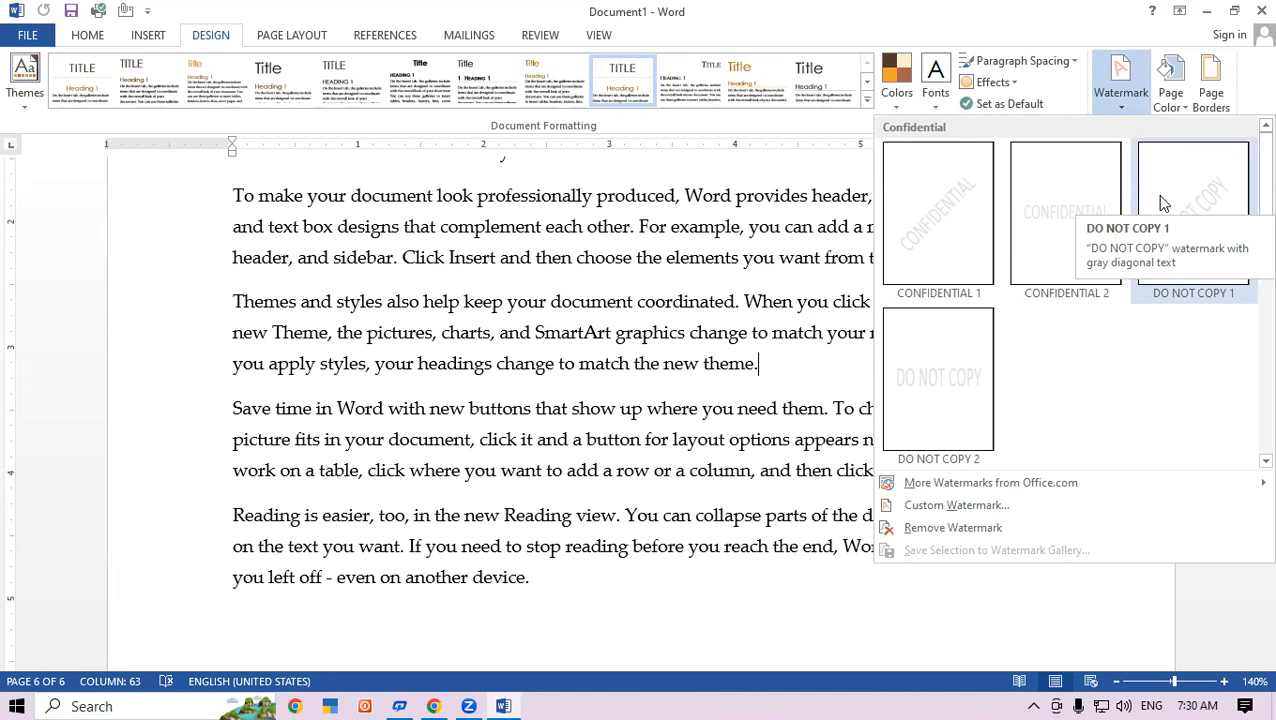
pyautogui.click(935, 506)
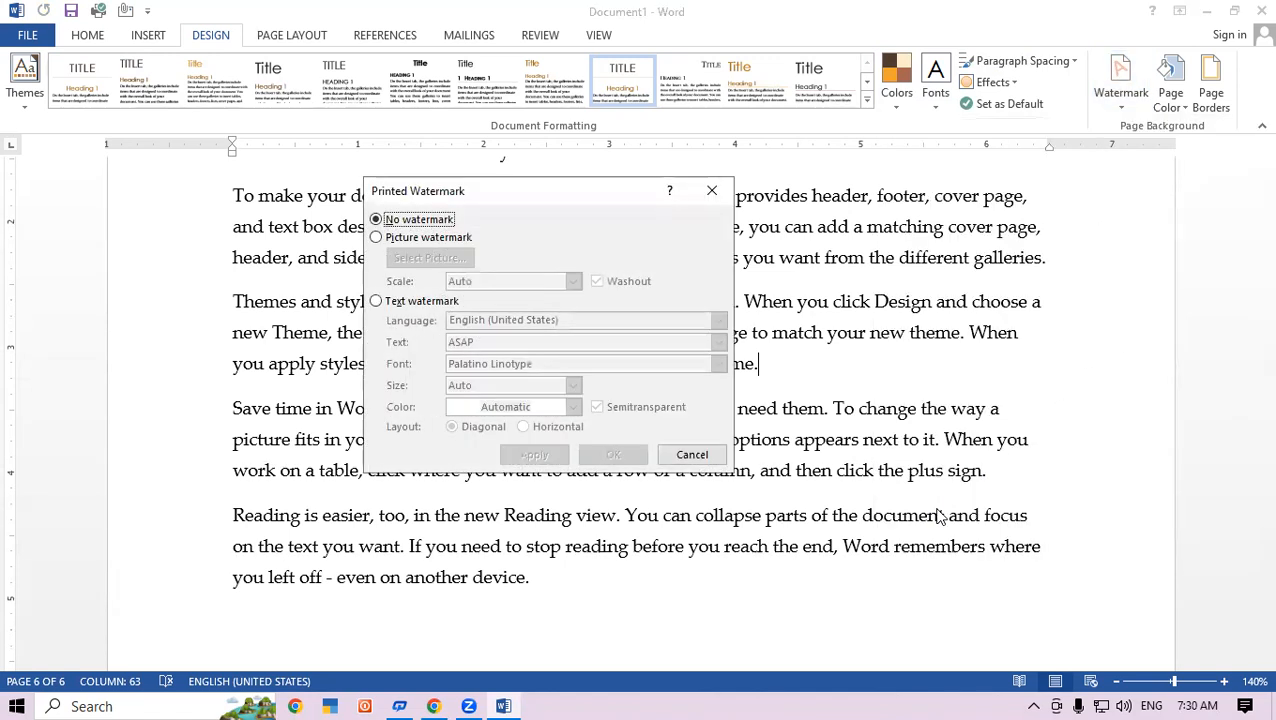
pyautogui.moveTo(541, 203); pyautogui.dragTo(921, 108)
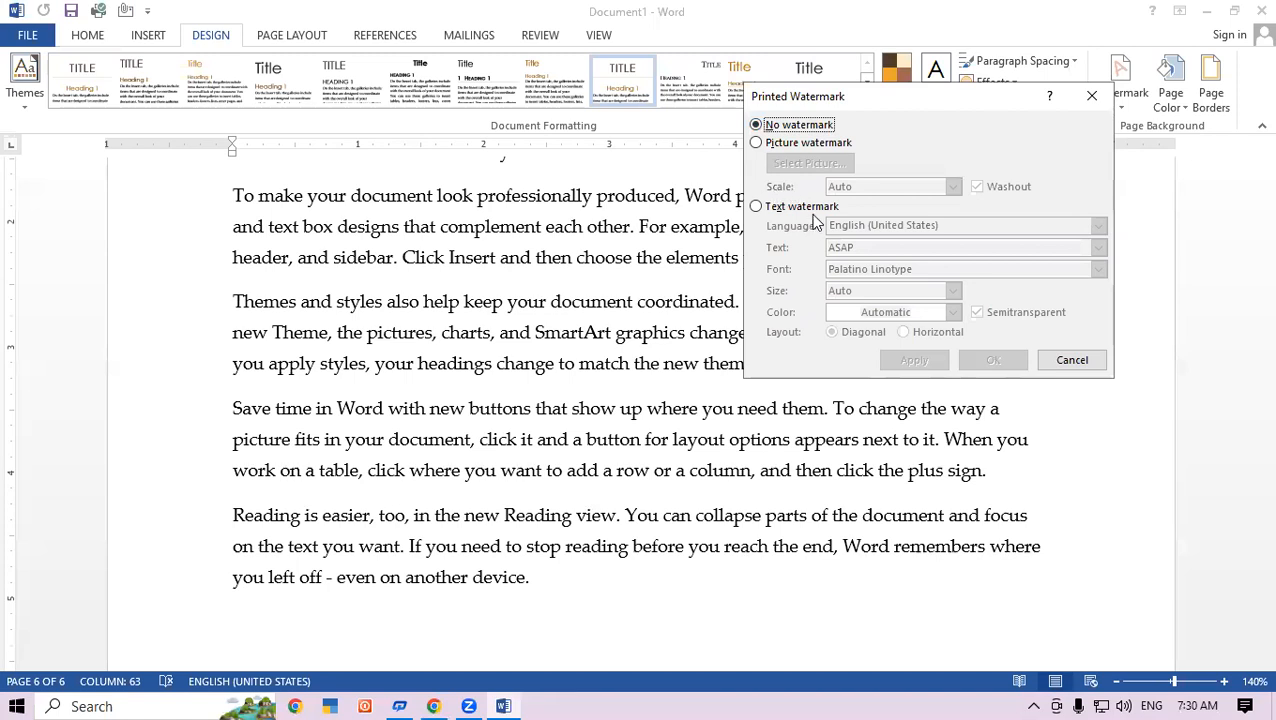
pyautogui.click(759, 210)
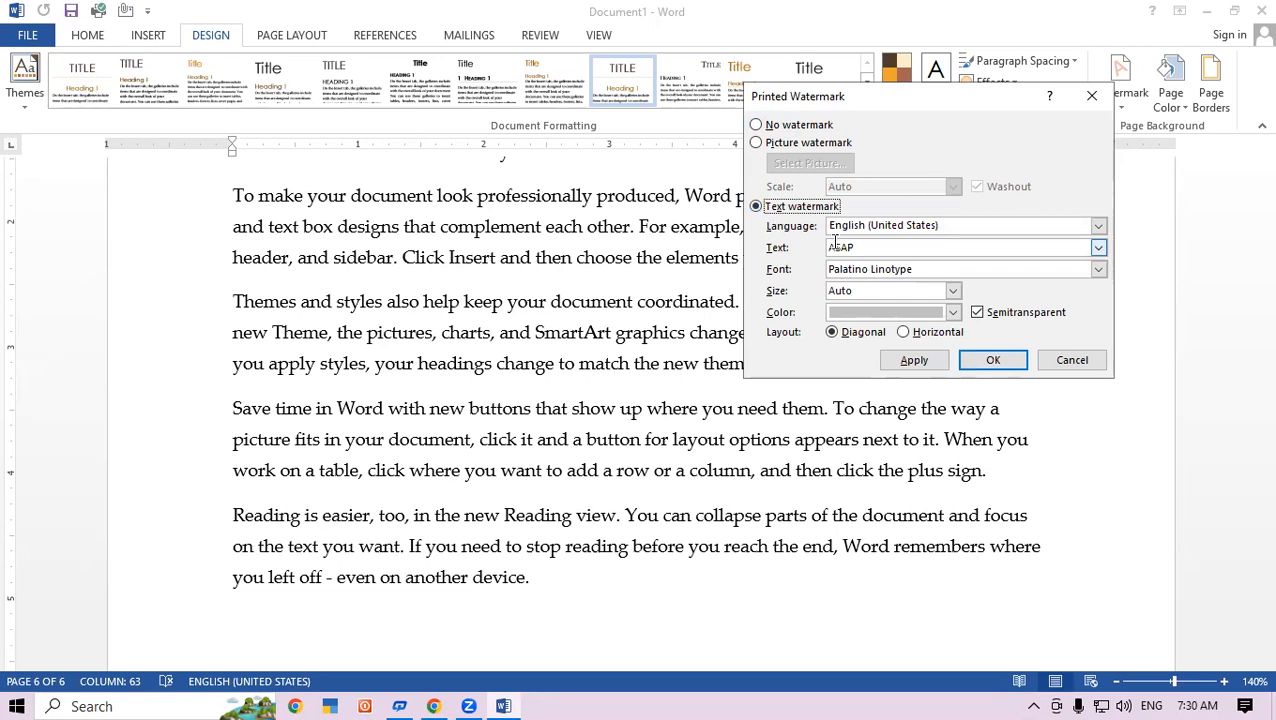
# Set the watermark text to "Gayatri Institute of Technology" and apply it to the document.
pyautogui.click(865, 250)
pyautogui.moveTo(865, 250); pyautogui.dragTo(758, 248)
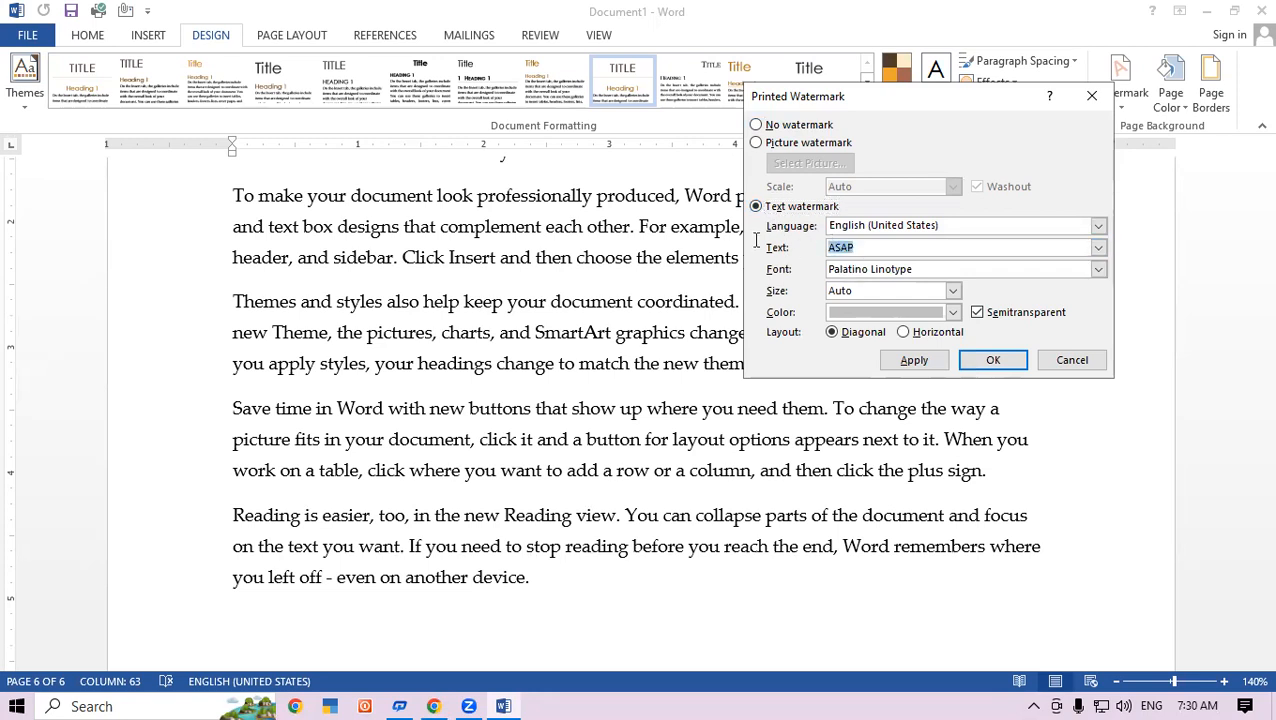
pyautogui.write('Gayatri Institeu')
pyautogui.press('BackSpace')
pyautogui.press('BackSpace')
pyautogui.write('ute of TEc')
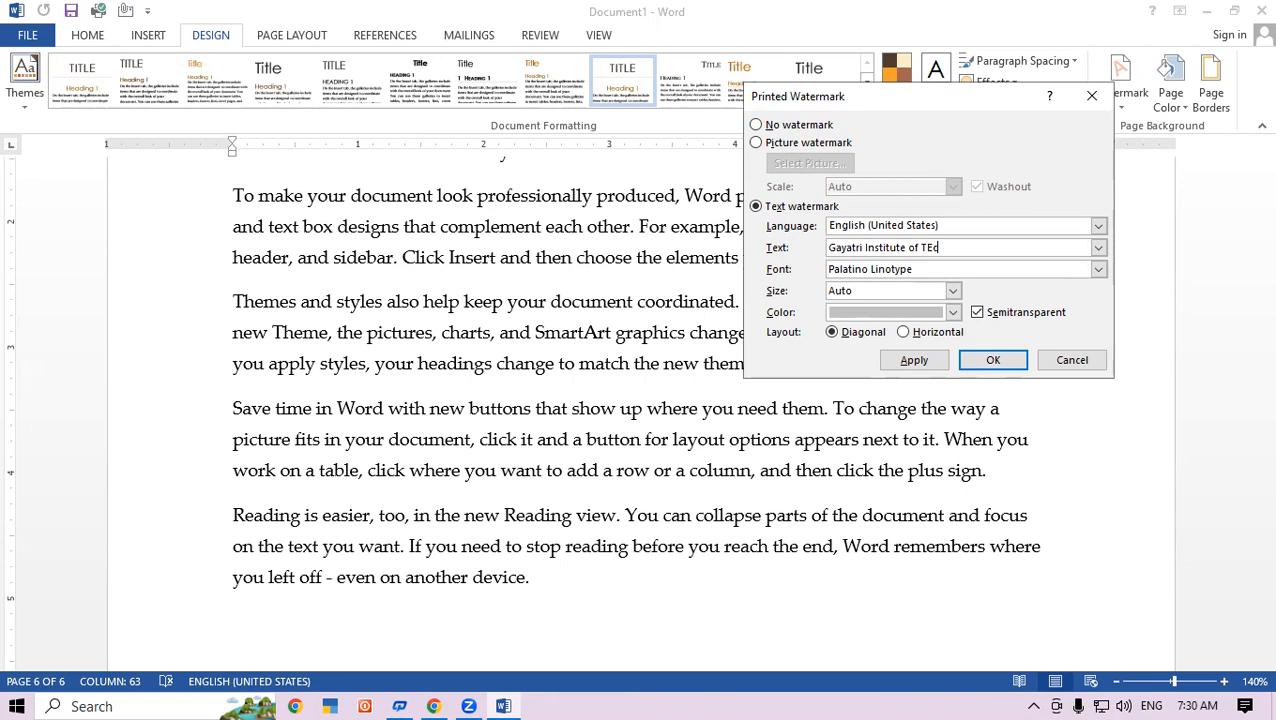
pyautogui.press('BackSpace')
pyautogui.write('echnology')
pyautogui.click(930, 365)
pyautogui.click(931, 364)
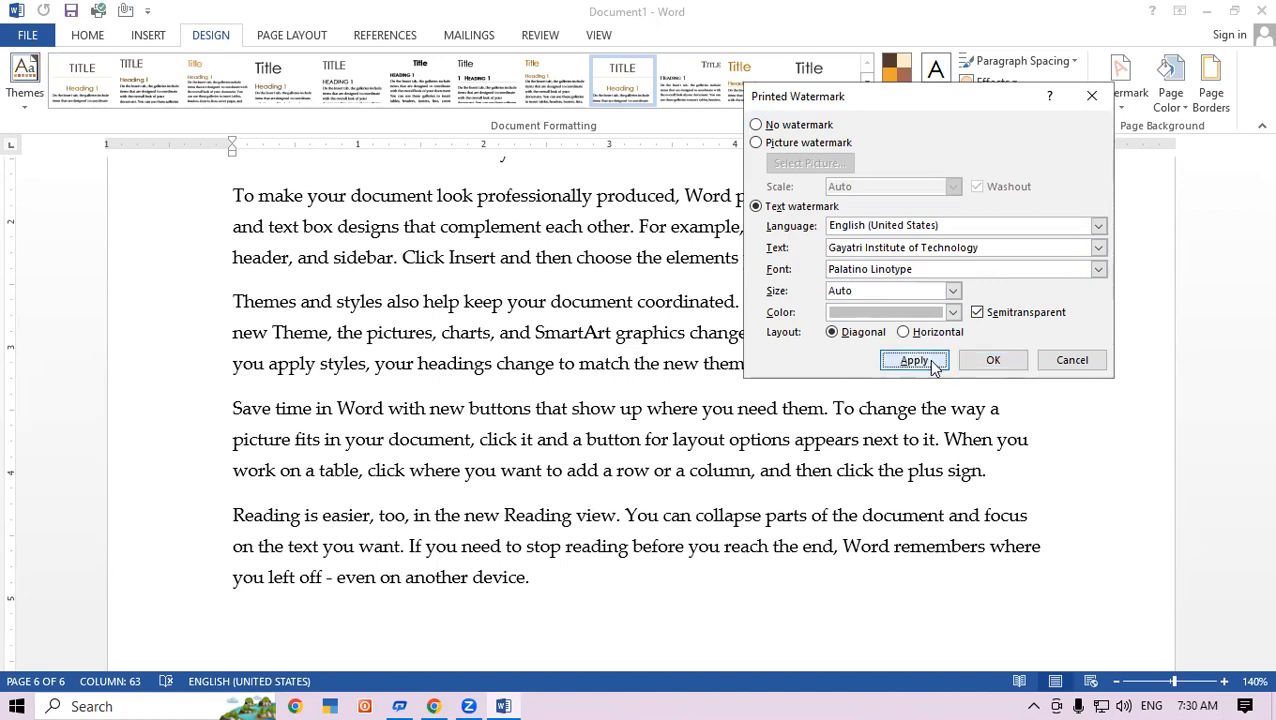
pyautogui.click(1068, 362)
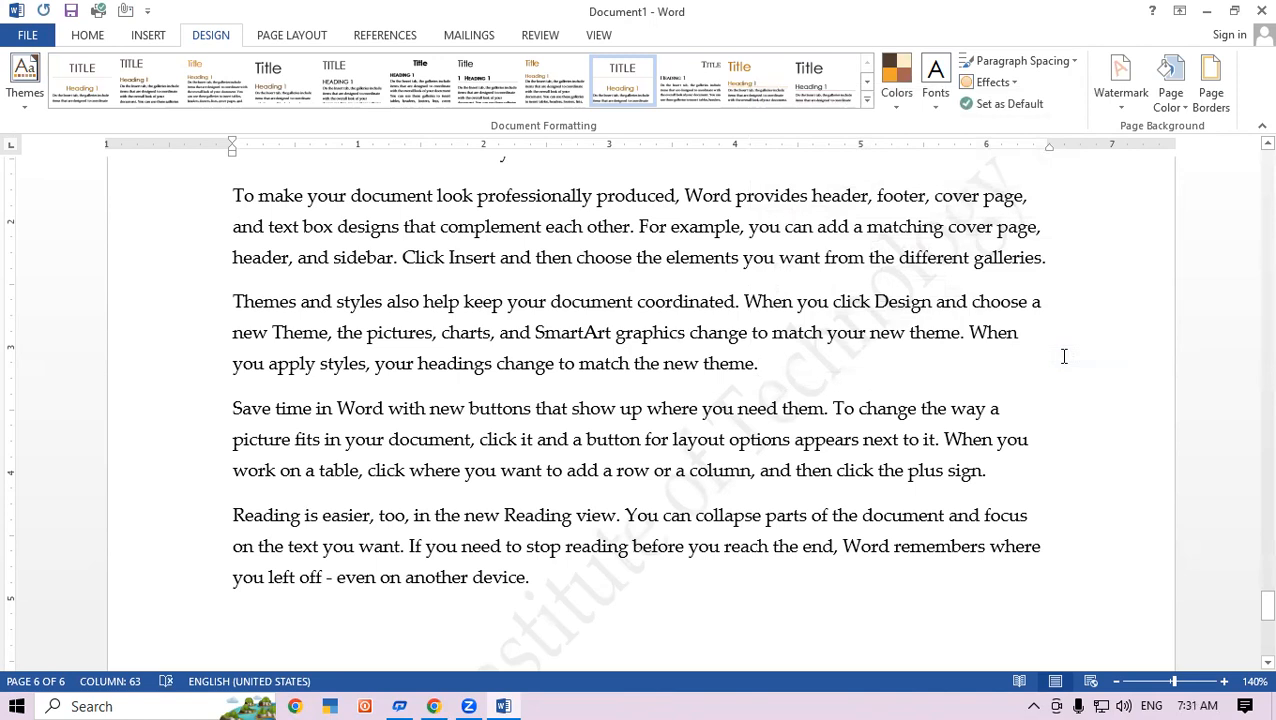
# Change the text watermark's colour to Automatic and apply it to the pages.
pyautogui.scroll(1, 716, 270)
pyautogui.scroll(-5, 716, 270)
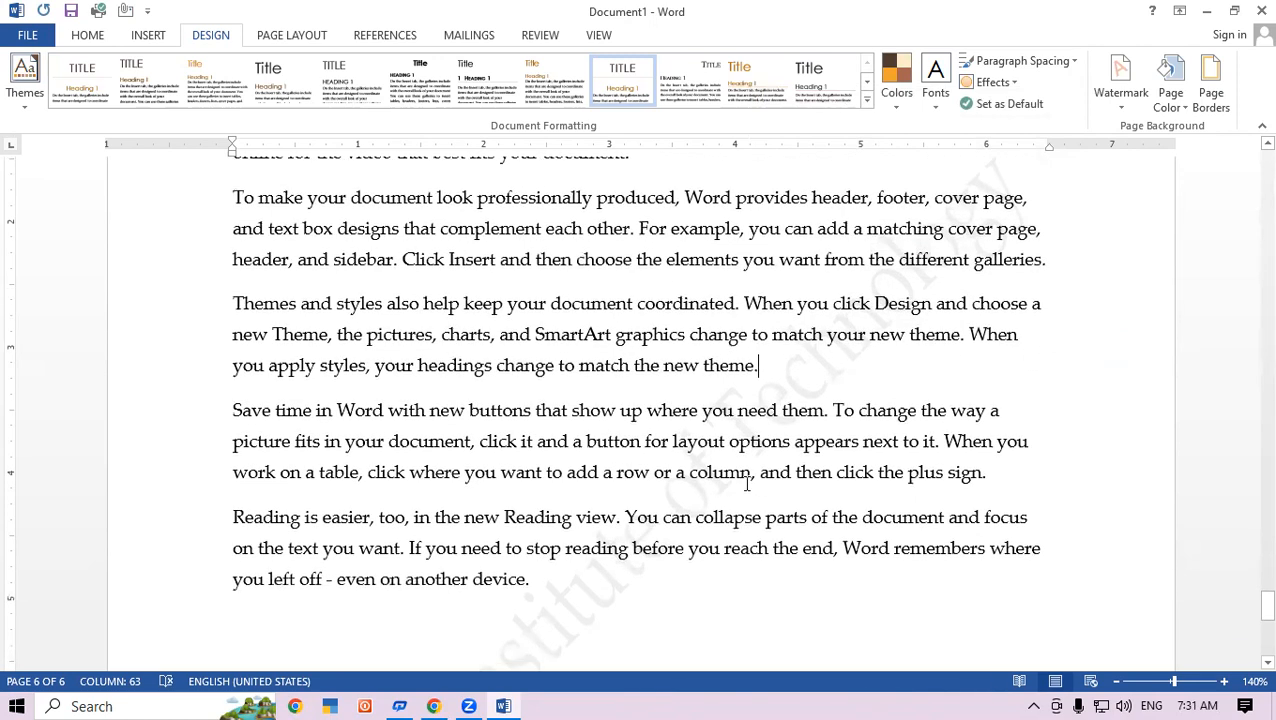
pyautogui.scroll(-4, 542, 484)
pyautogui.scroll(-1, 542, 484)
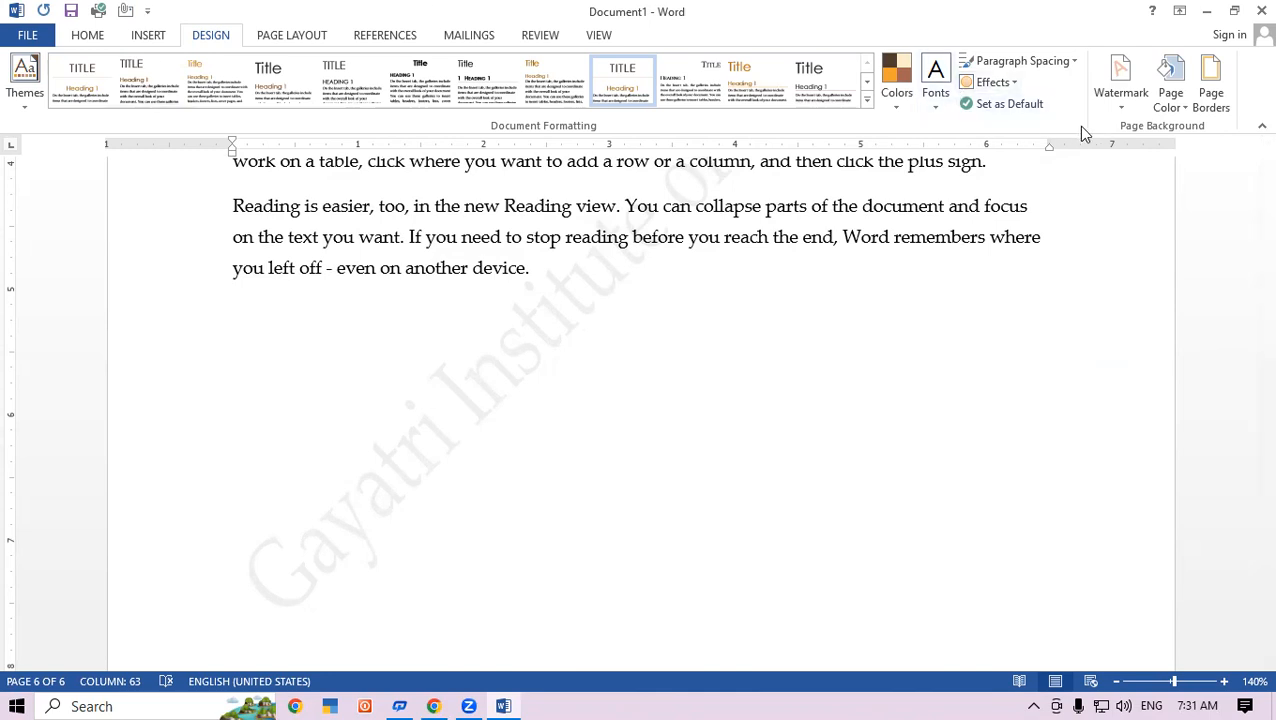
pyautogui.click(1121, 90)
pyautogui.click(980, 508)
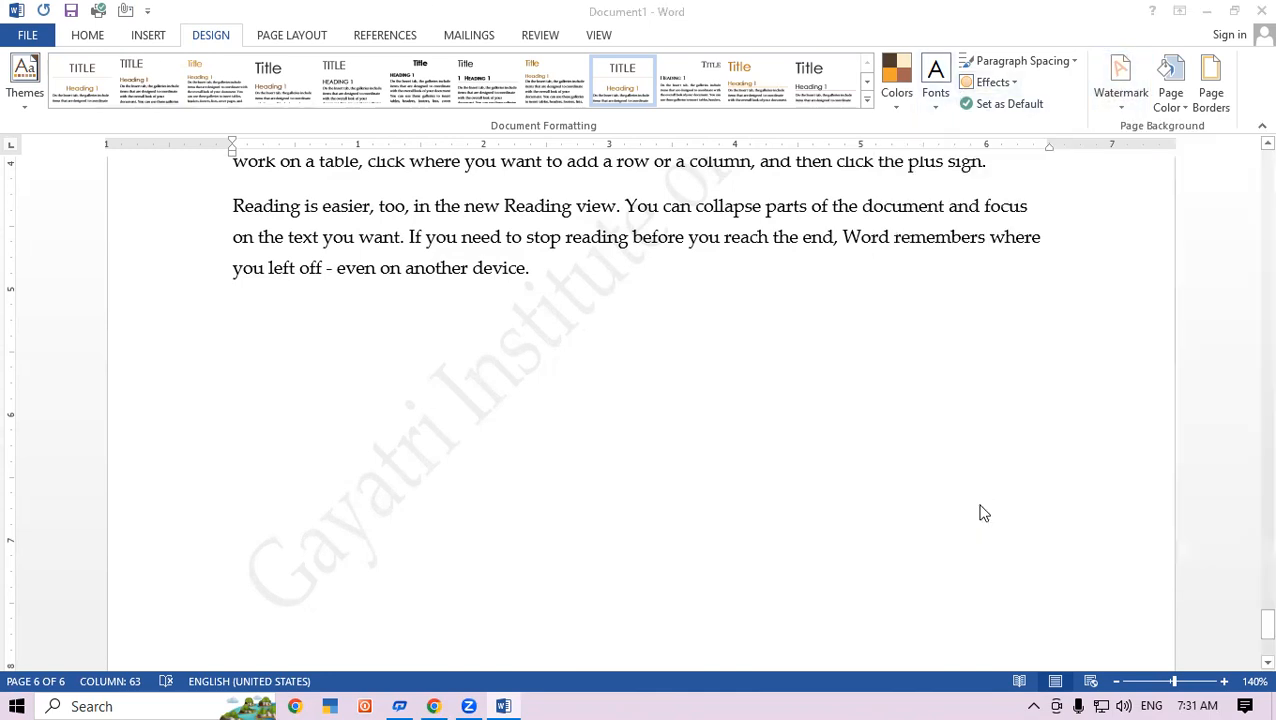
pyautogui.click(953, 312)
pyautogui.click(843, 340)
pyautogui.click(914, 360)
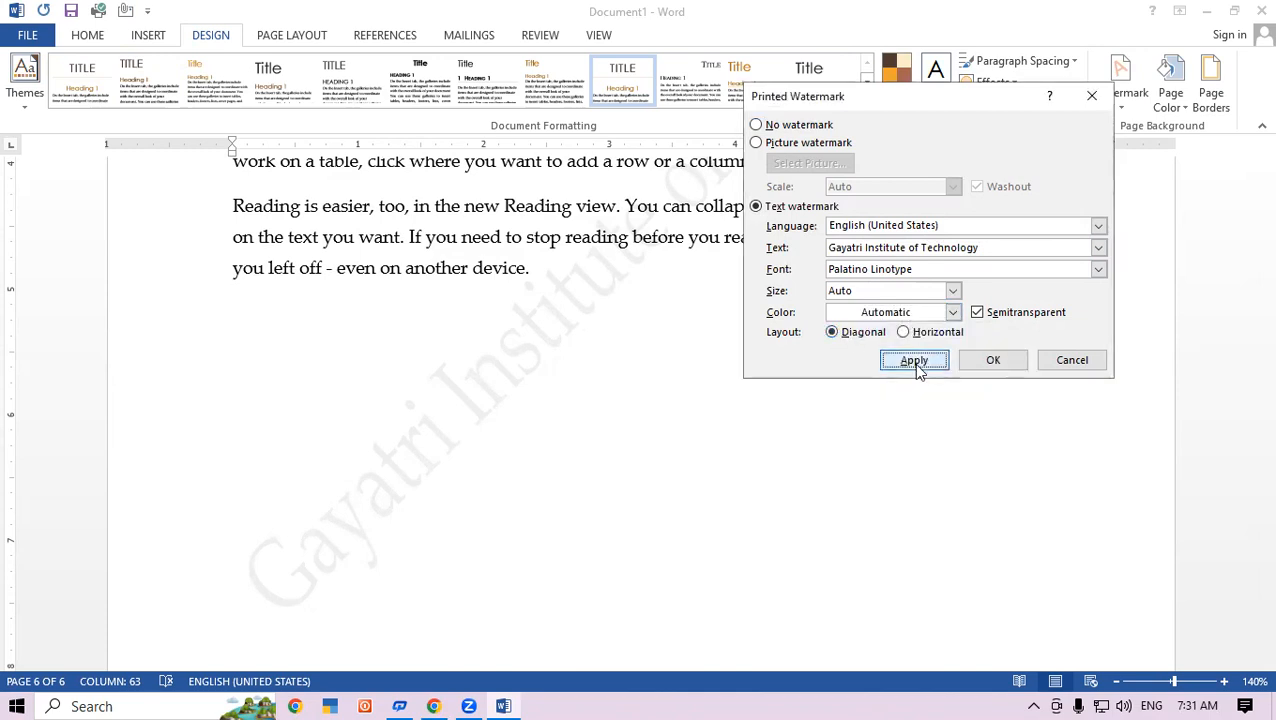
pyautogui.click(1074, 361)
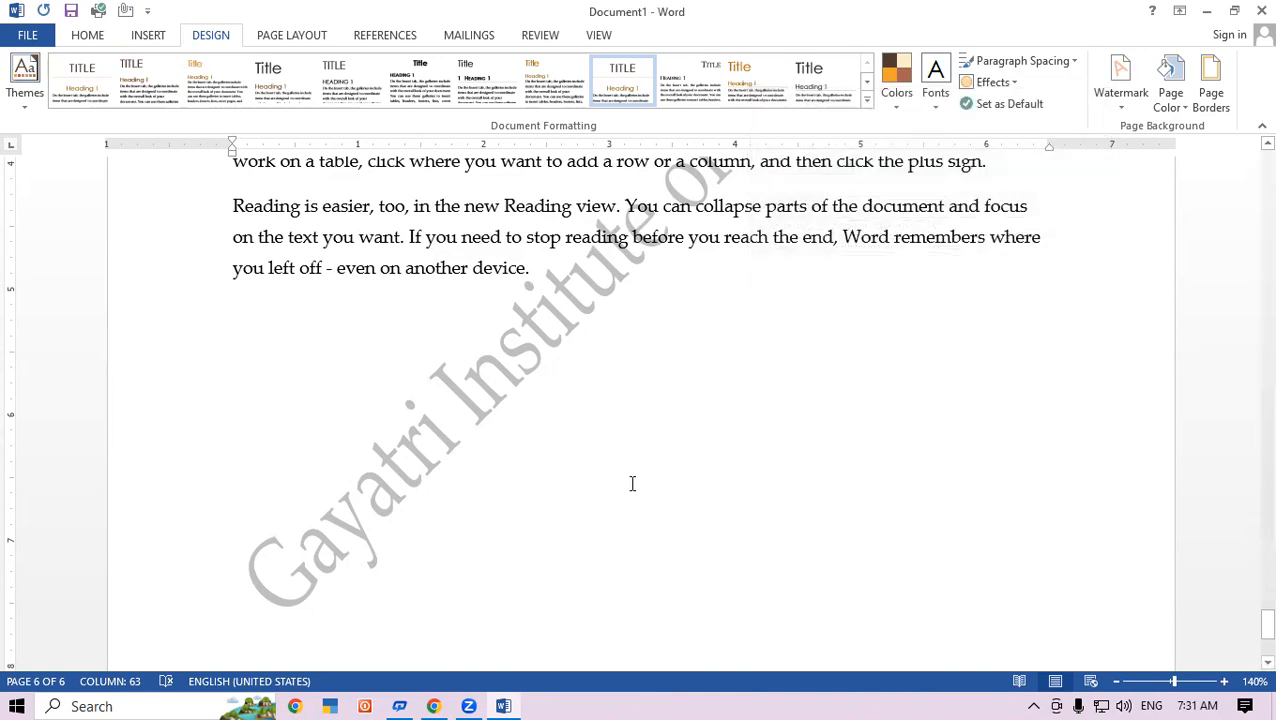
# Examine the watermarked pages in the print preview and return to the document.
pyautogui.scroll(-1, 632, 484)
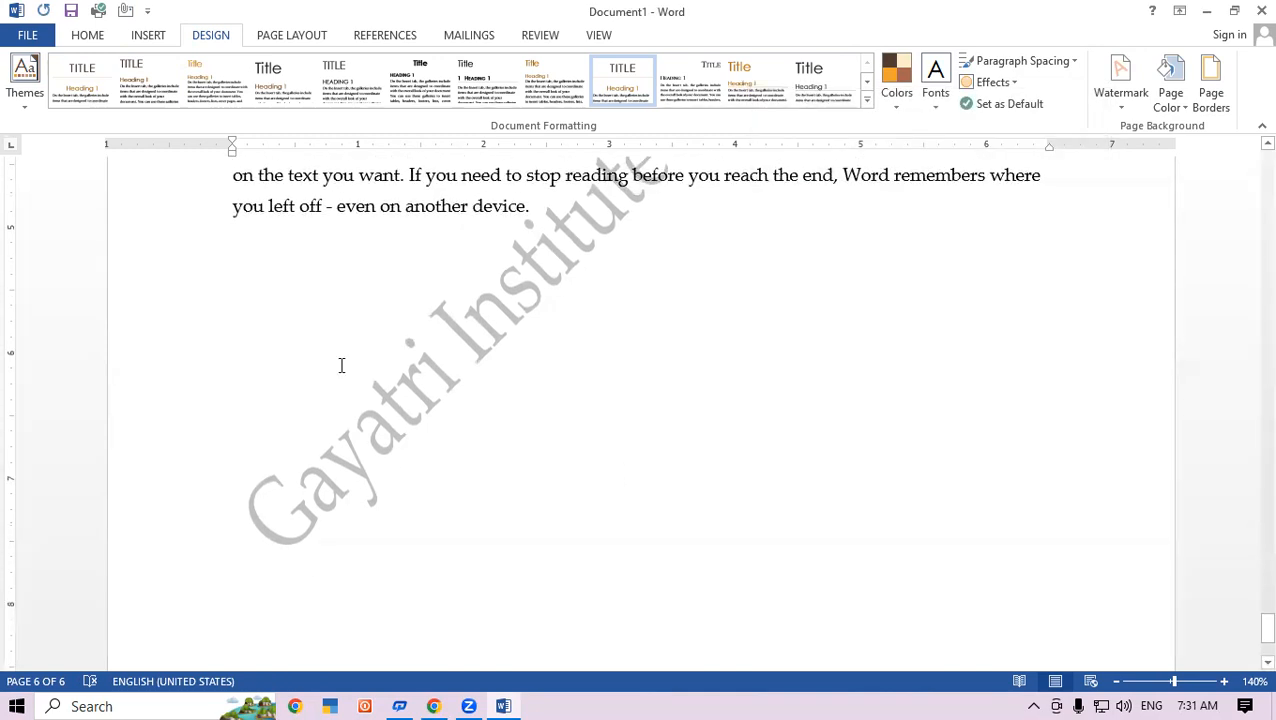
pyautogui.click(25, 38)
pyautogui.click(47, 258)
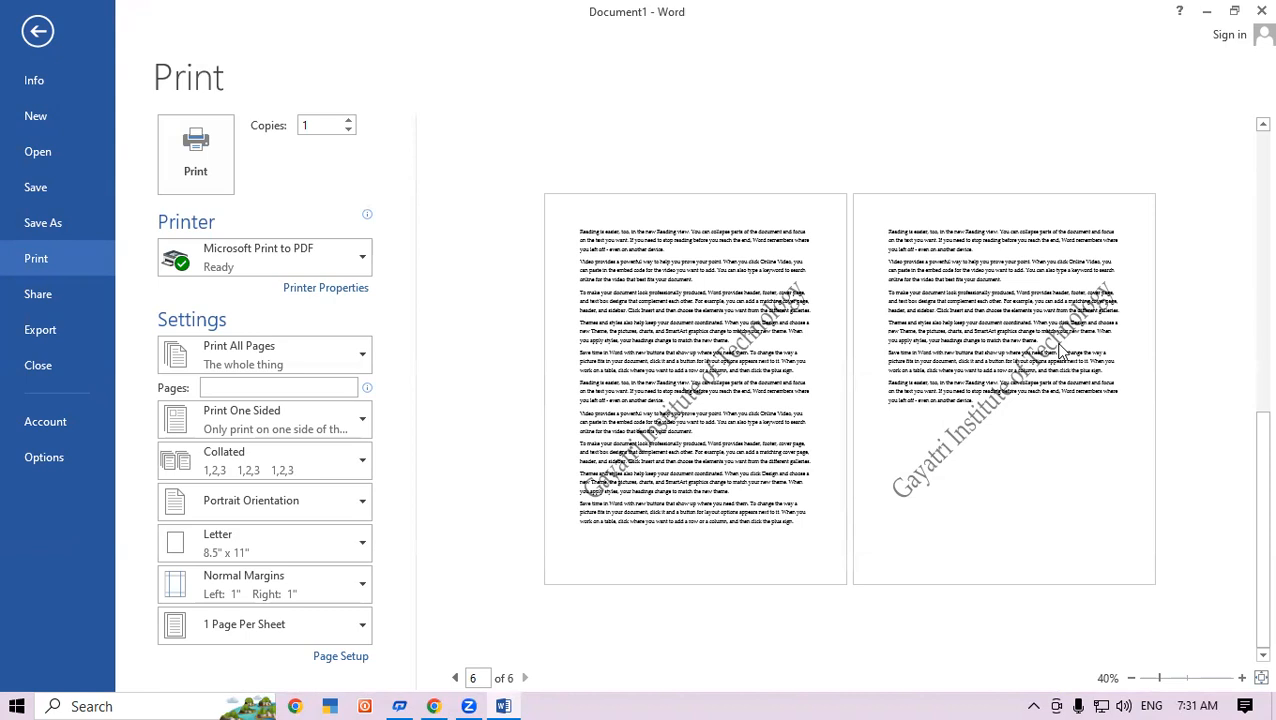
pyautogui.press('Escape')
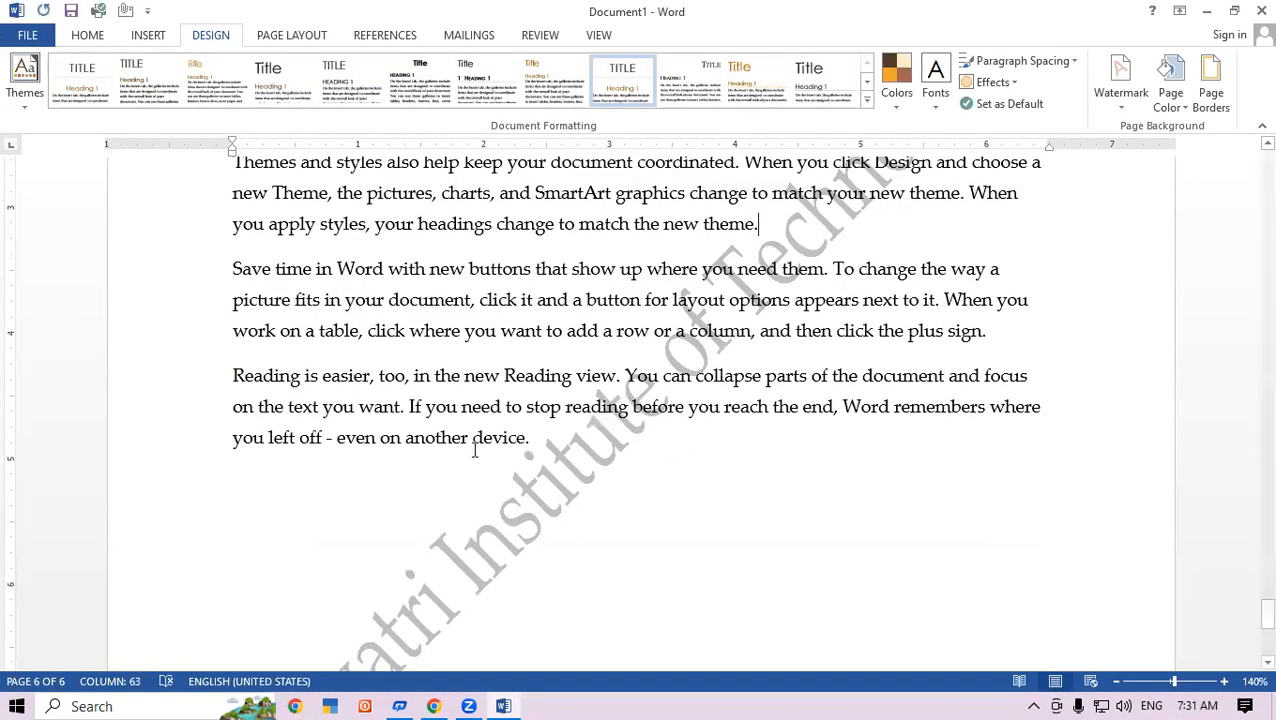
# Reopen the custom watermark settings and choose Poplar Std as the watermark text's font.
pyautogui.scroll(-1, 475, 450)
pyautogui.scroll(-3, 302, 543)
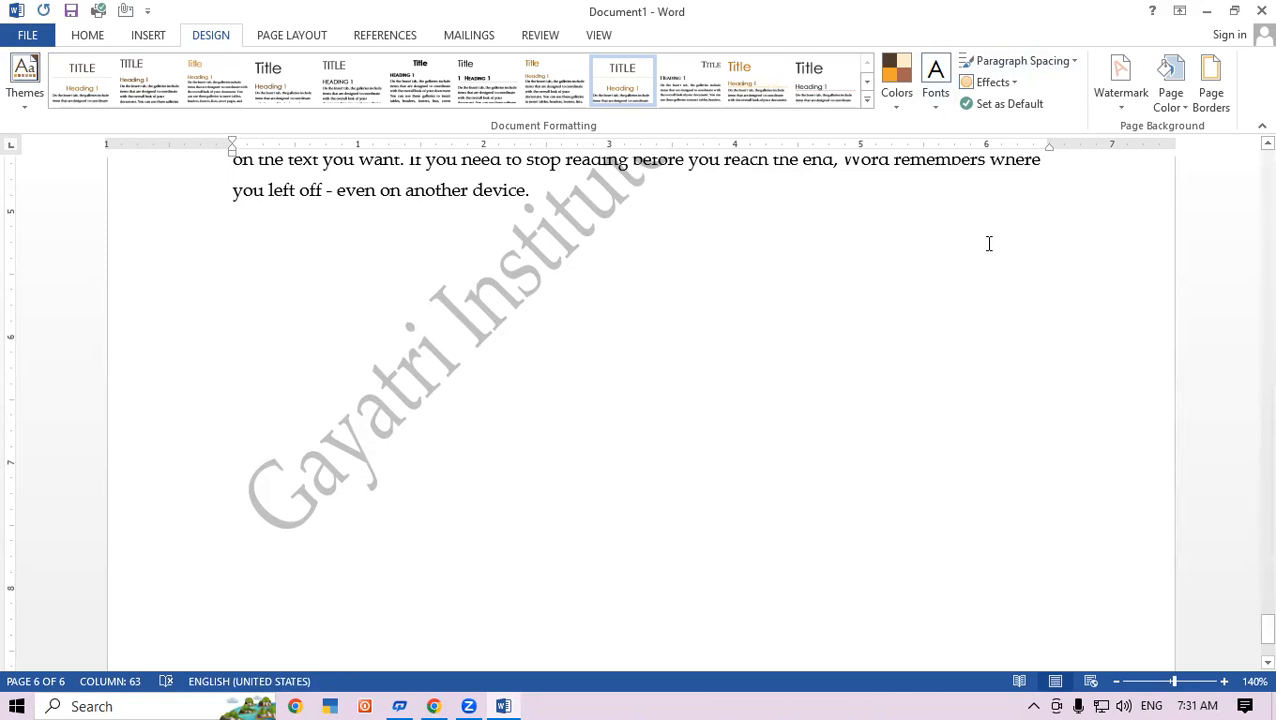
pyautogui.click(1121, 80)
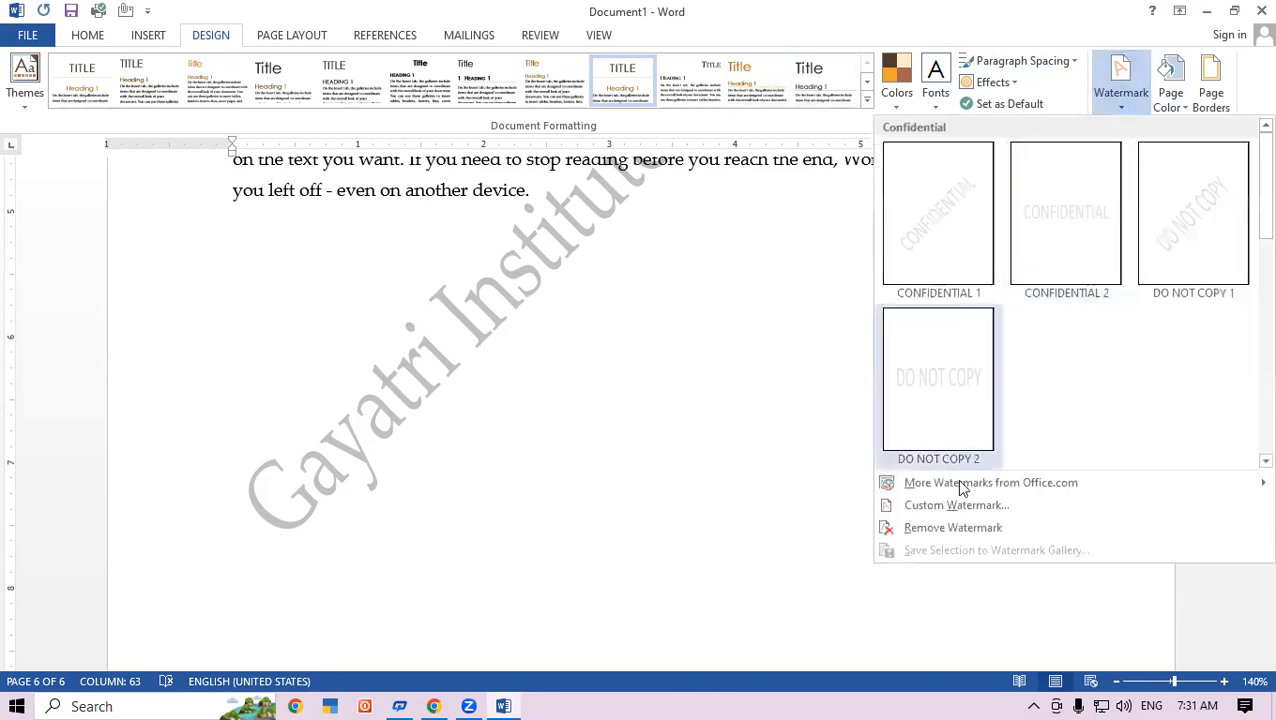
pyautogui.click(952, 507)
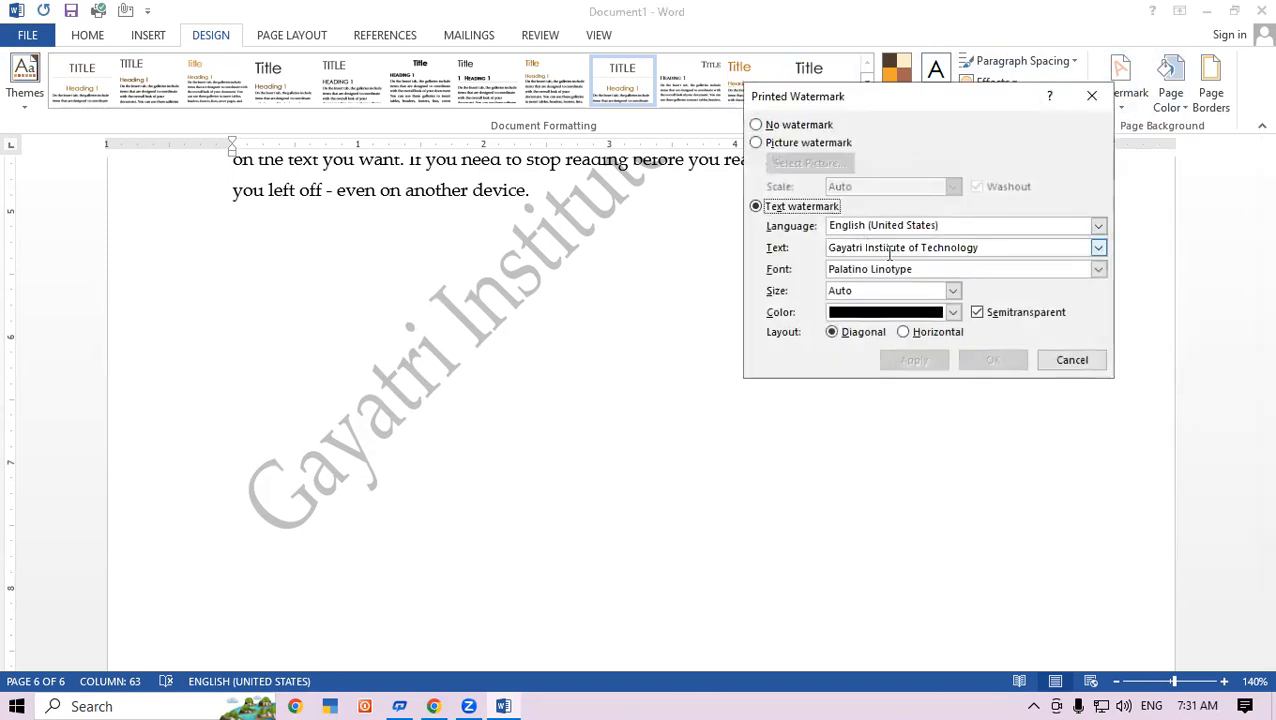
pyautogui.click(1095, 269)
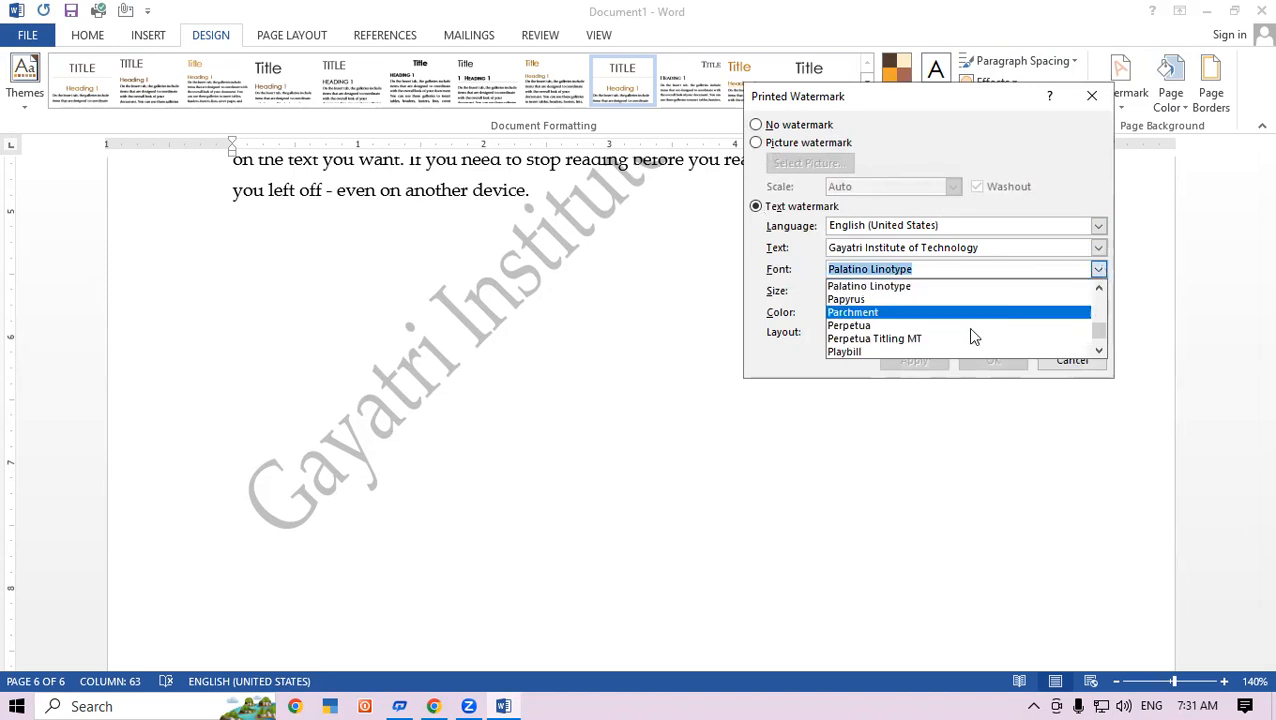
pyautogui.scroll(-1, 874, 352)
pyautogui.click(871, 350)
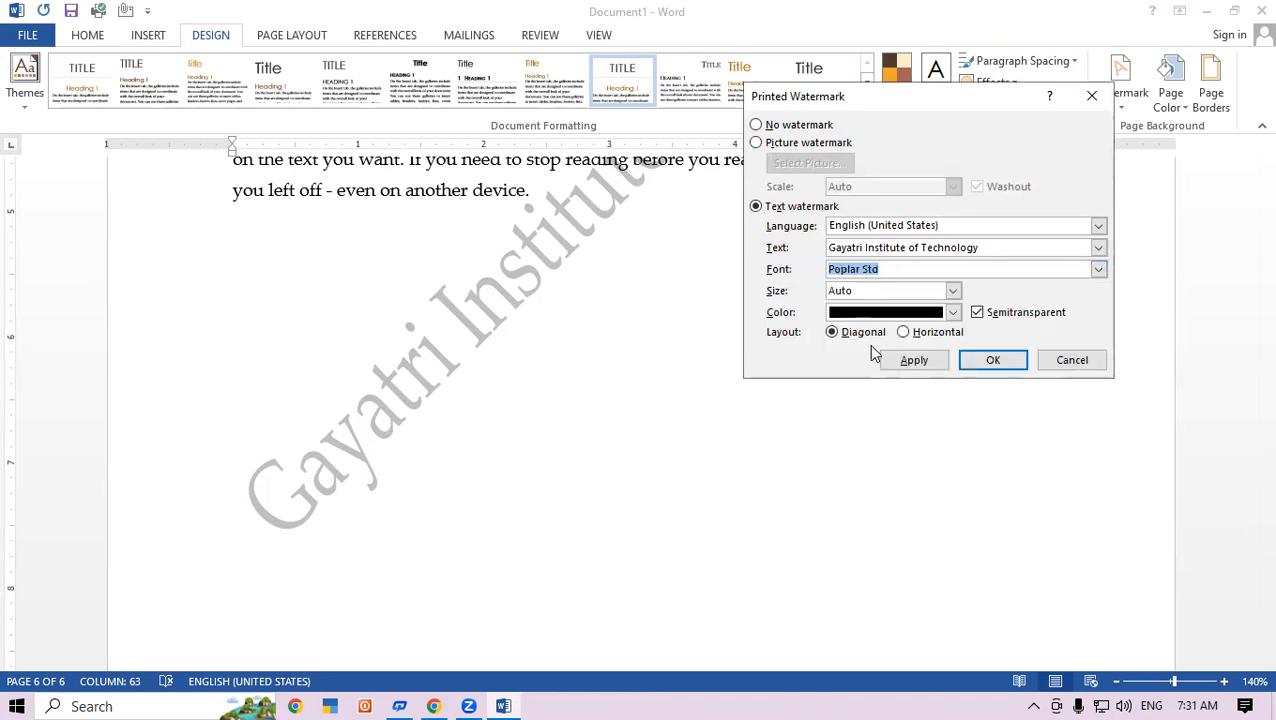
# Keep the watermark size on Auto, set its colour to red and apply the changes.
pyautogui.click(953, 291)
pyautogui.click(953, 292)
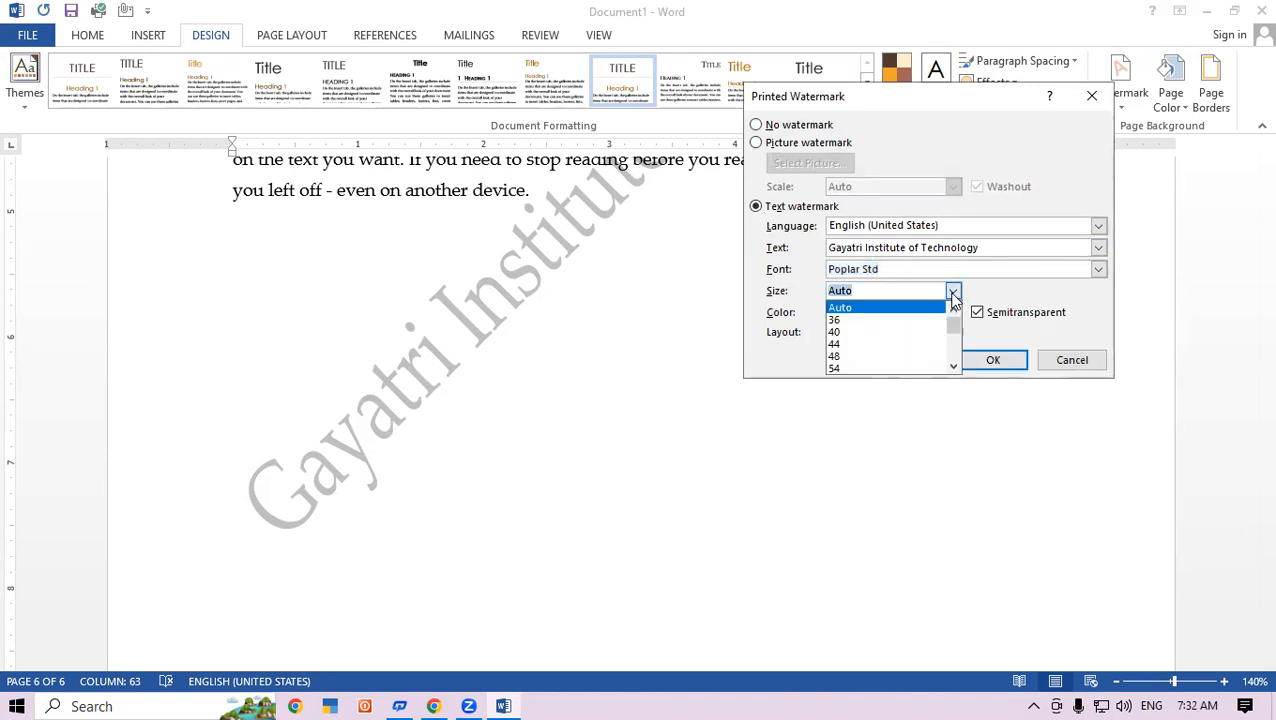
pyautogui.click(953, 292)
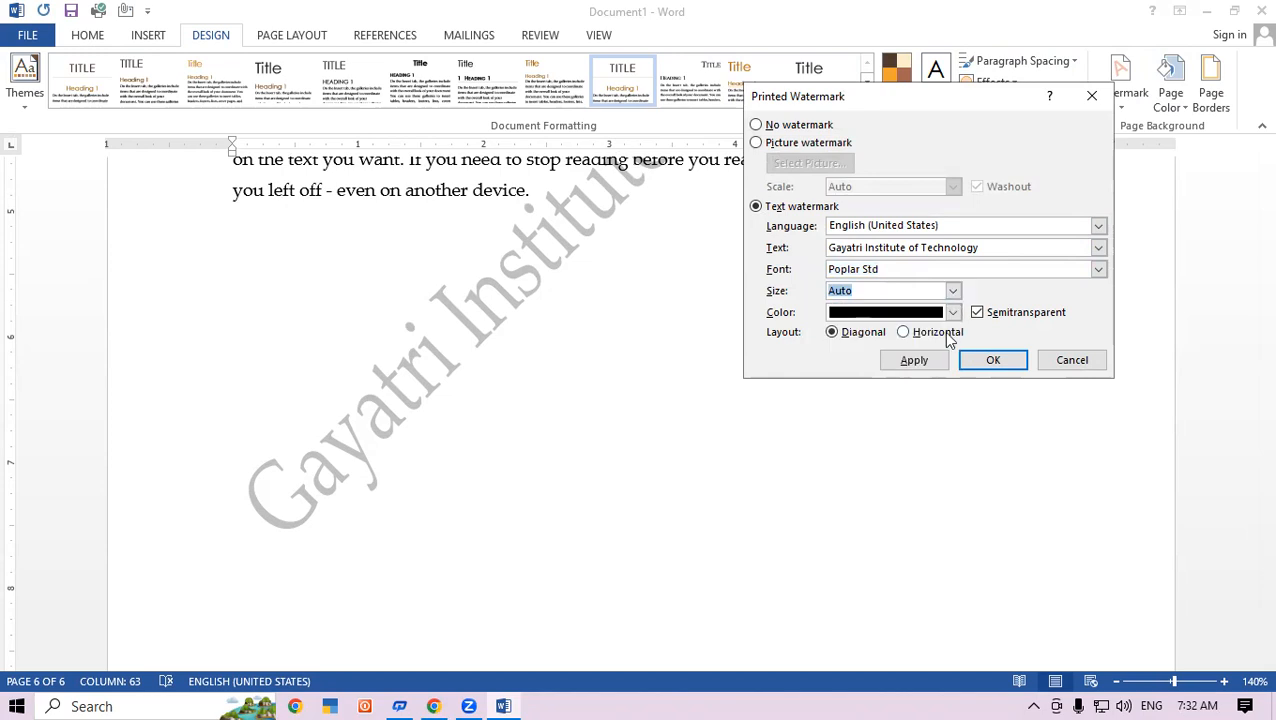
pyautogui.click(953, 313)
pyautogui.click(853, 481)
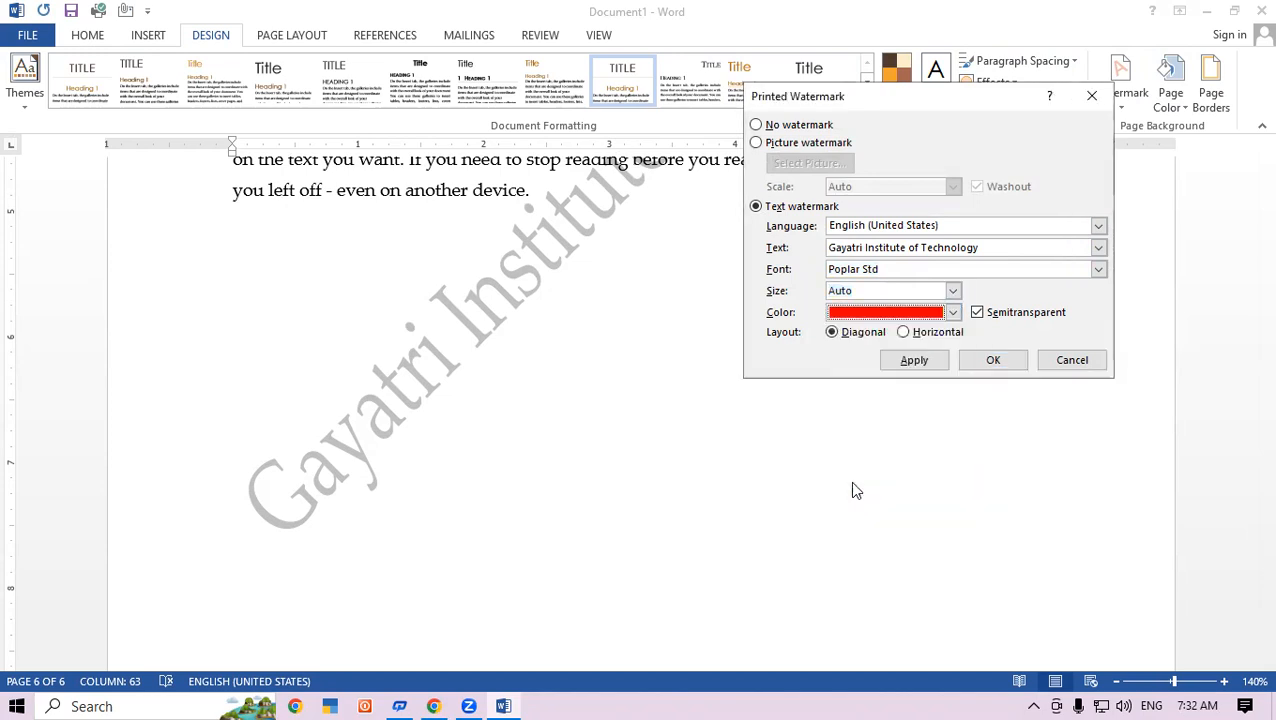
pyautogui.click(920, 360)
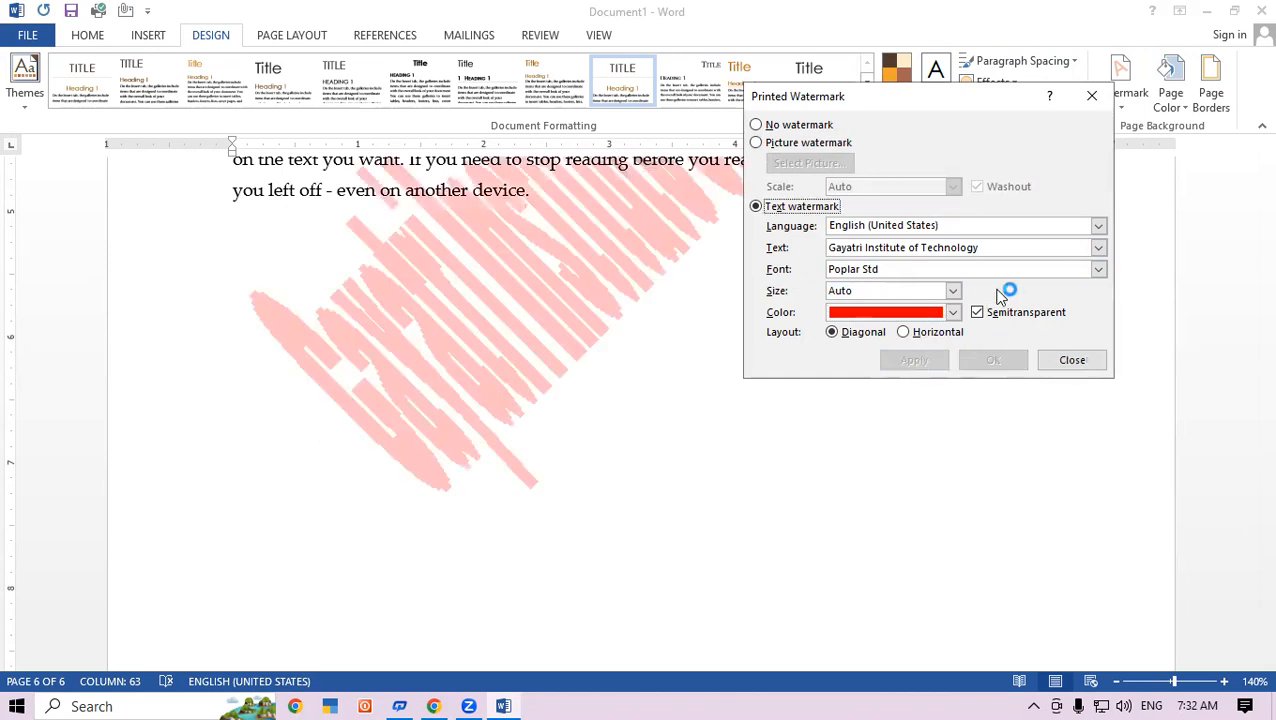
# Change the text watermark's font to Playbill, apply it and close the watermark settings.
pyautogui.click(1098, 270)
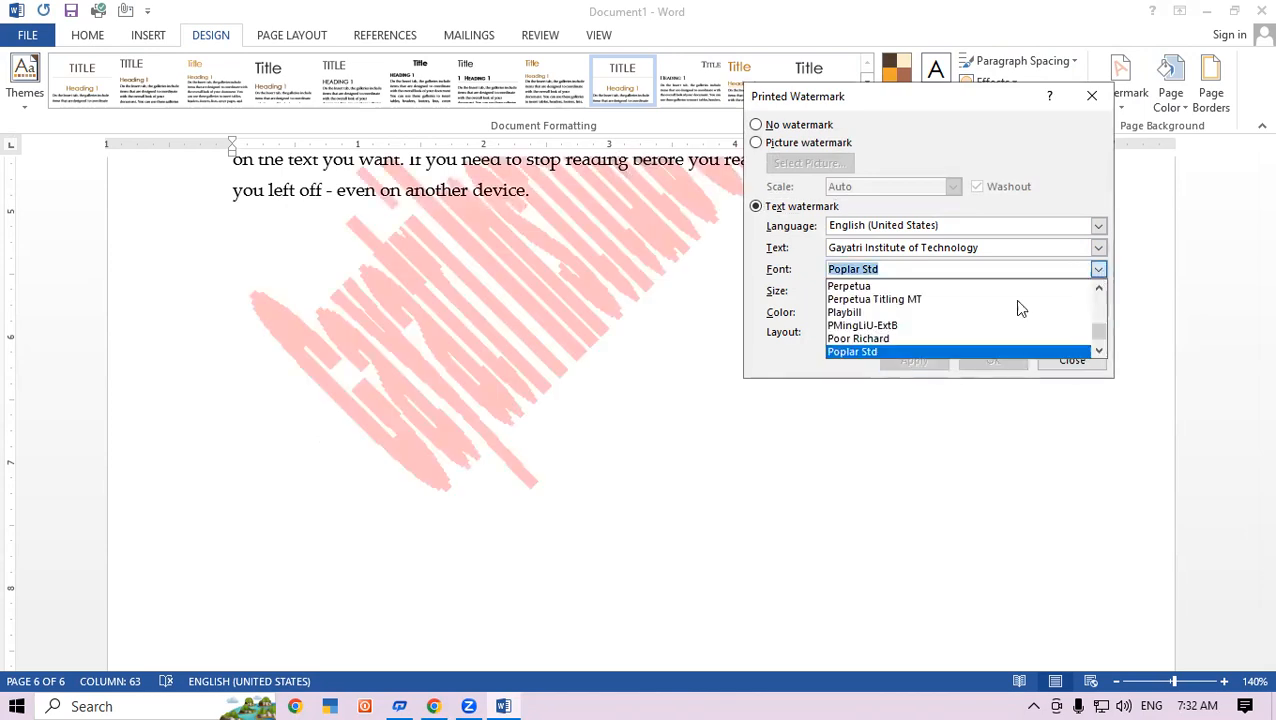
pyautogui.click(942, 312)
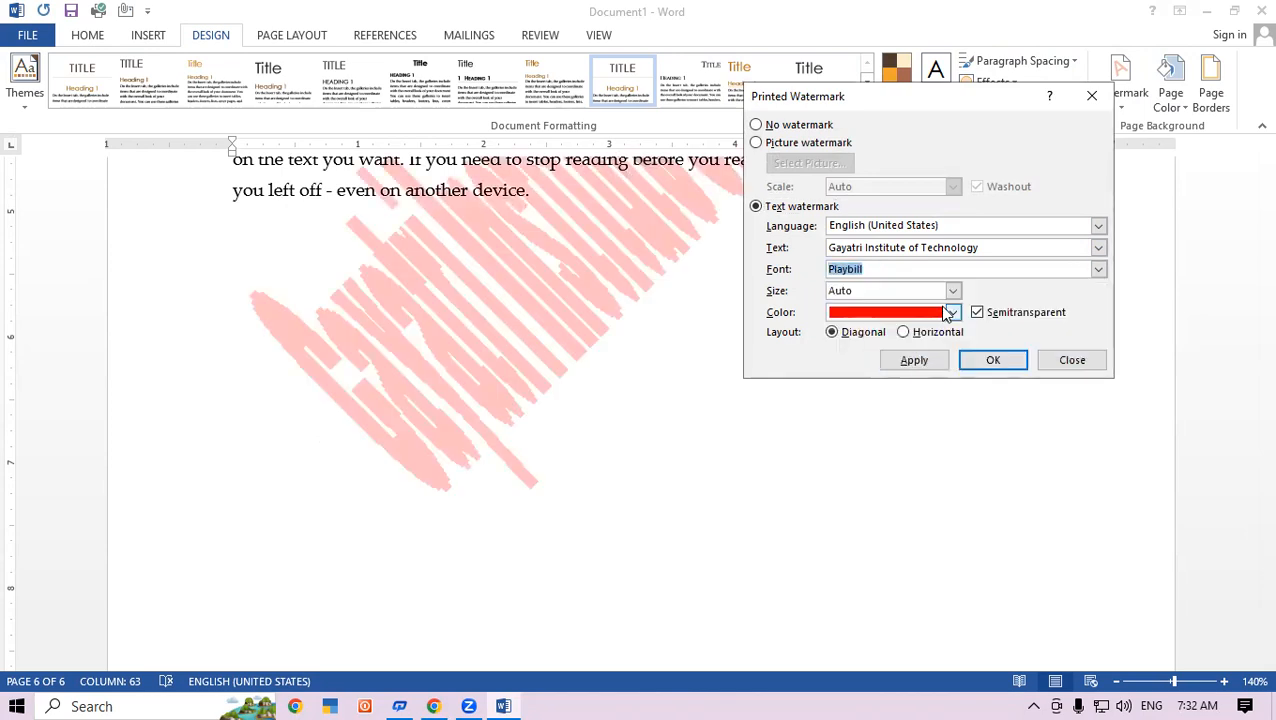
pyautogui.click(930, 362)
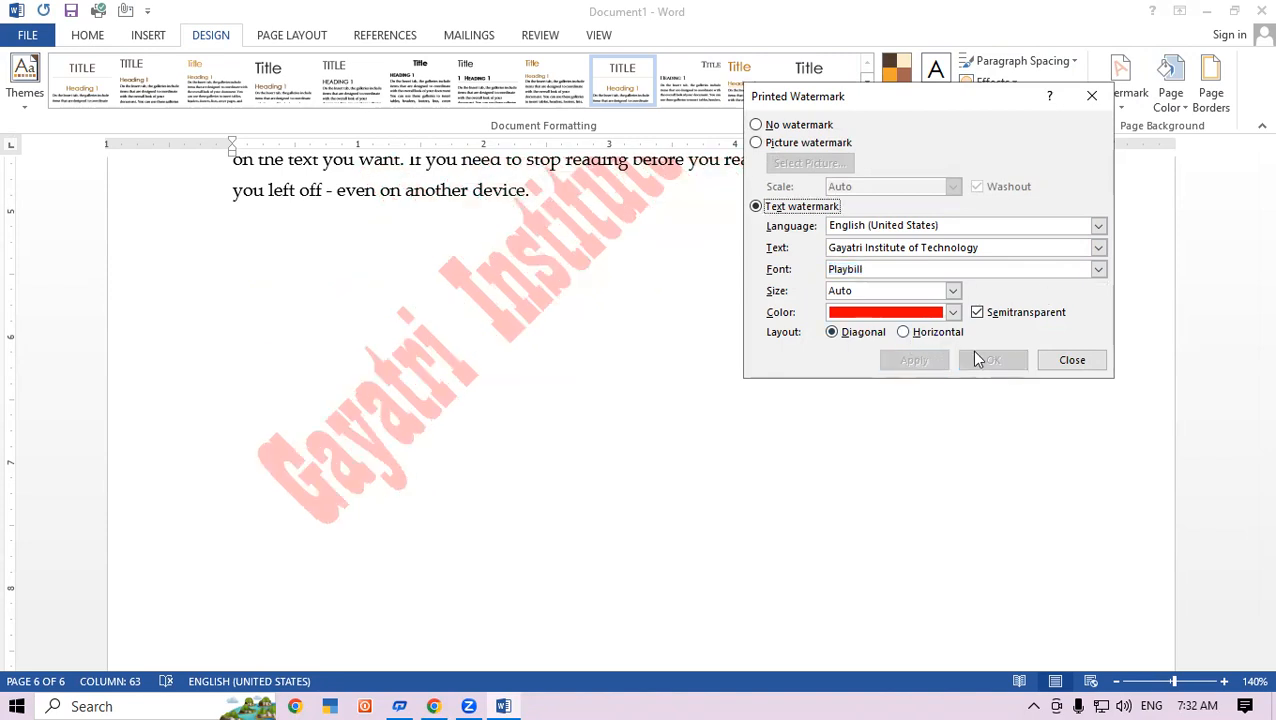
pyautogui.click(1072, 360)
# Examine the Playbill watermark on the pages in the print preview and return to the document.
pyautogui.scroll(2, 555, 365)
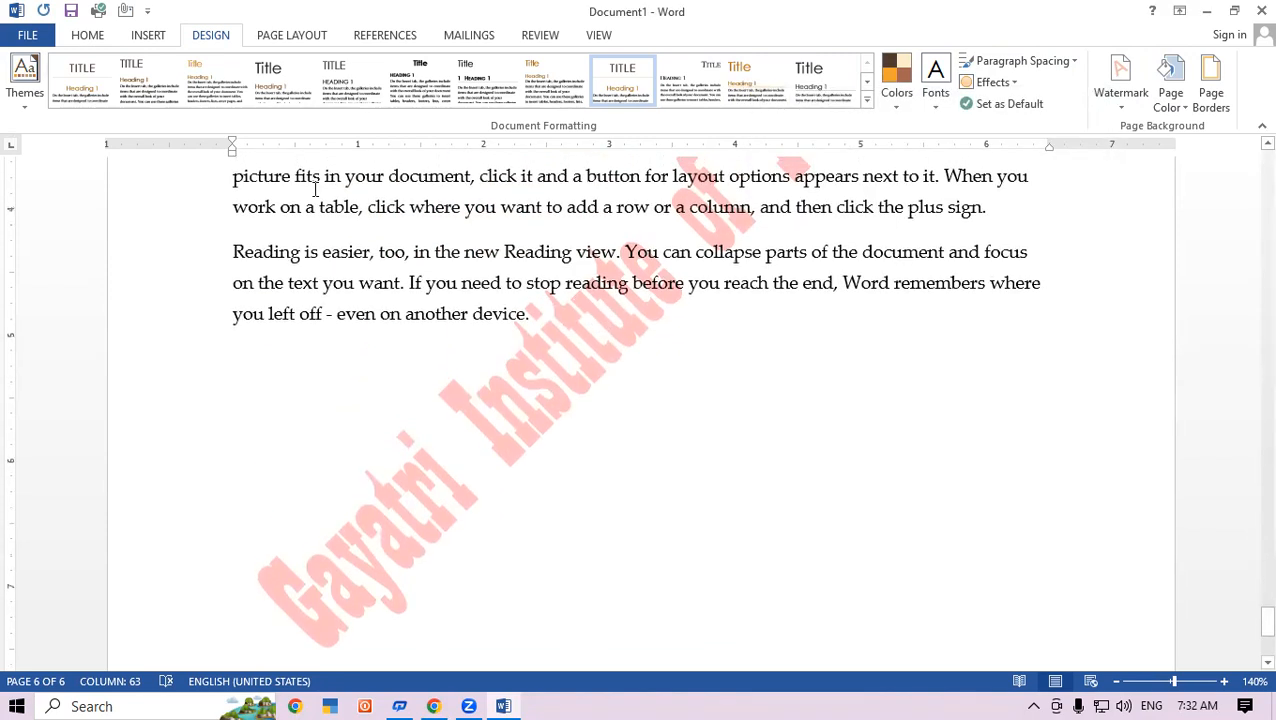
pyautogui.click(27, 35)
pyautogui.click(36, 258)
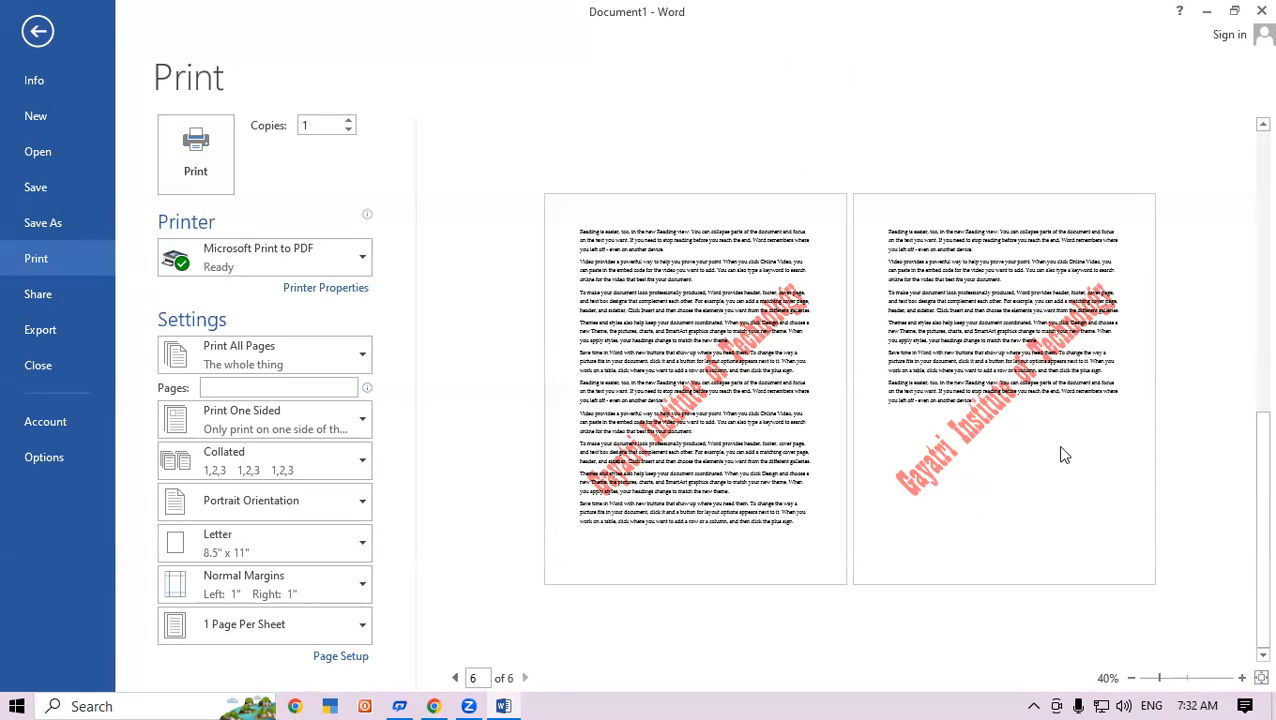
pyautogui.click(37, 34)
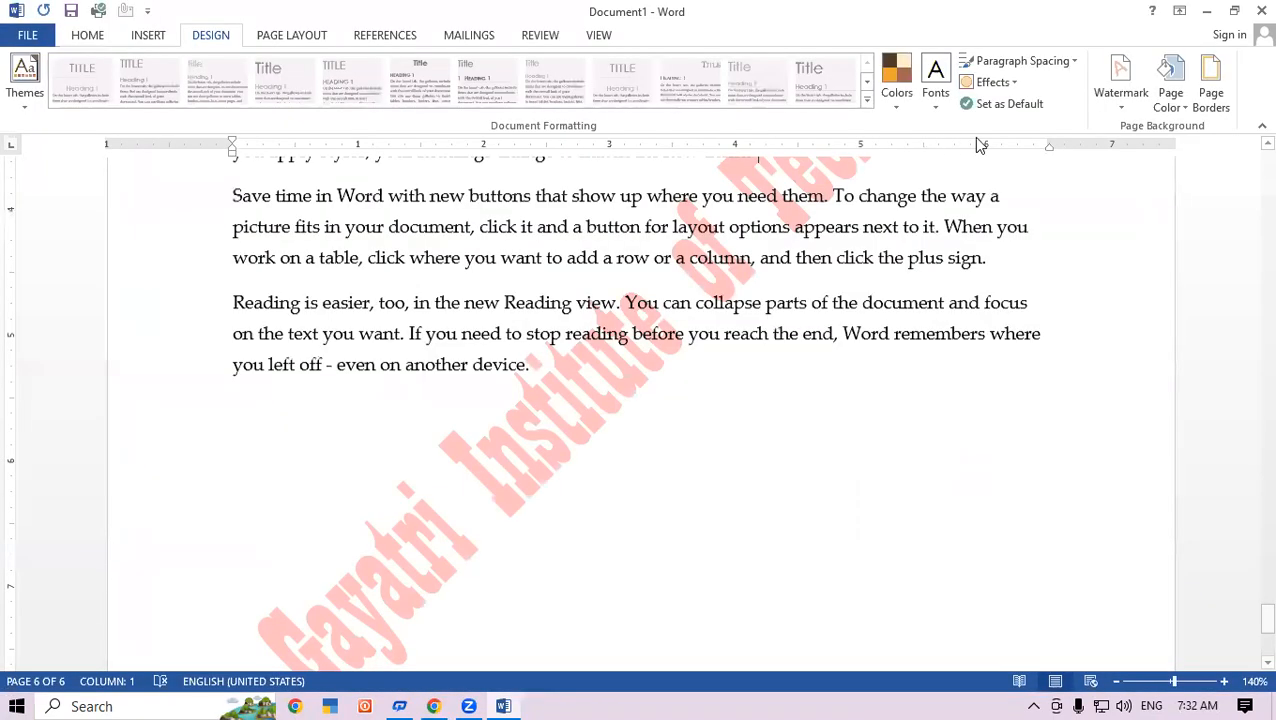
# Reopen the custom watermark settings, switch to a picture watermark and browse for a picture file on the computer.
pyautogui.click(1125, 105)
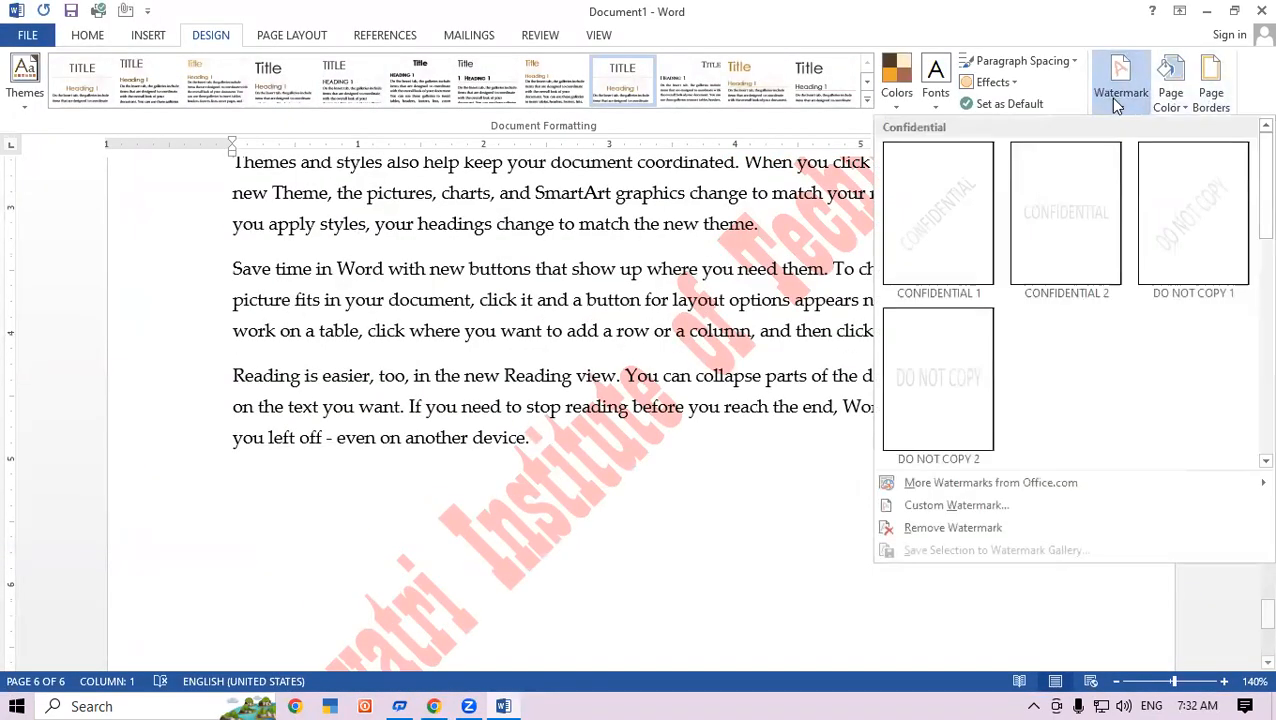
pyautogui.click(974, 512)
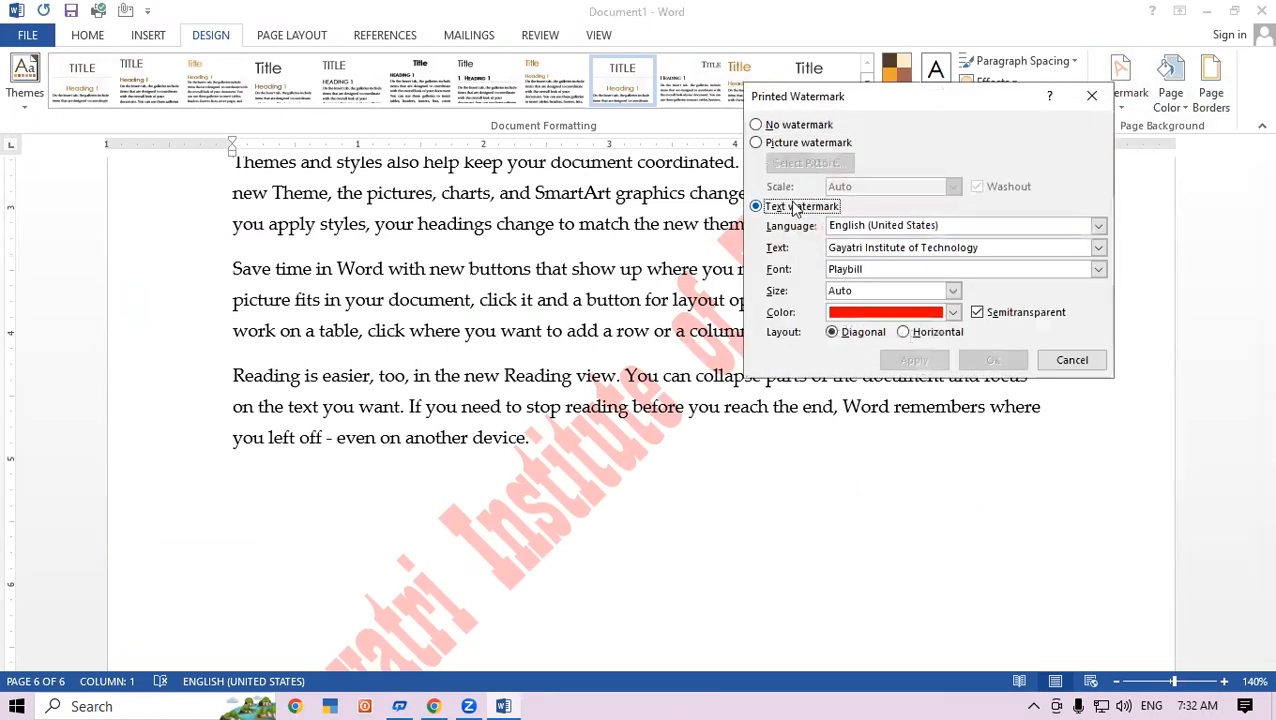
pyautogui.click(757, 143)
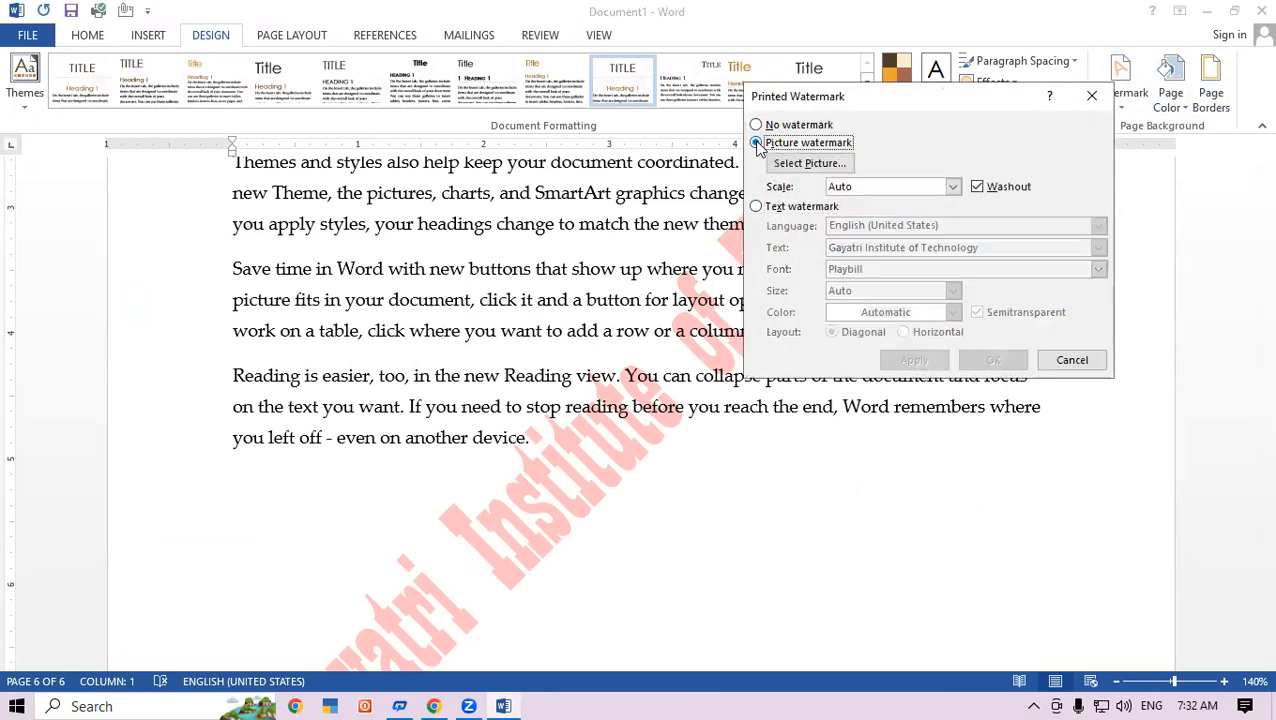
pyautogui.click(810, 163)
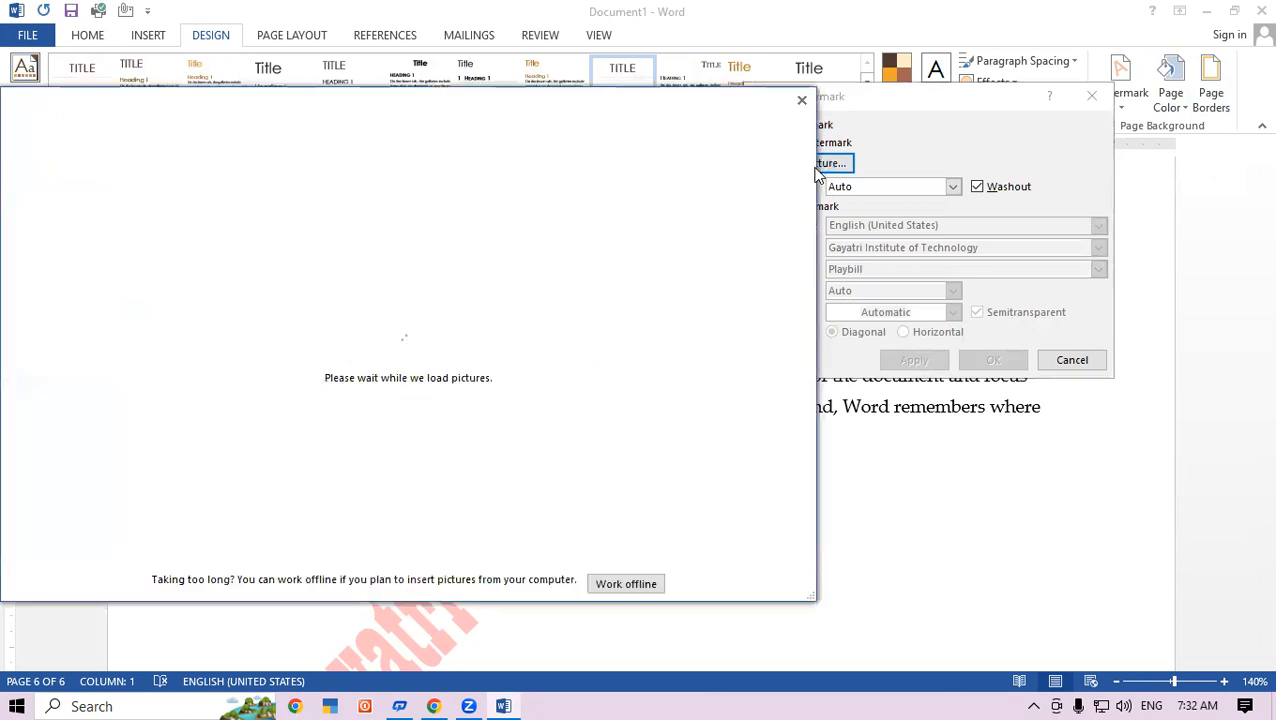
pyautogui.click(486, 197)
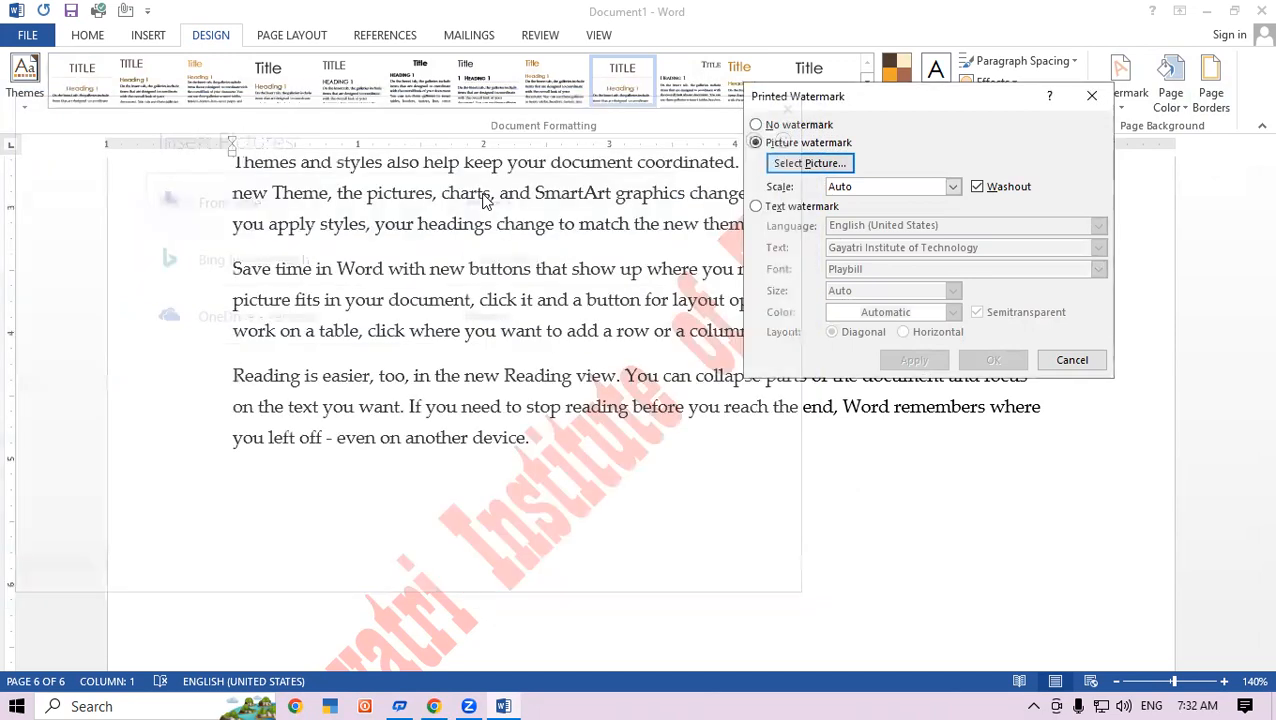
# Insert the Desktop picture "download" as the watermark and apply it with Auto scale and Washout on.
pyautogui.scroll(-3, 1020, 363)
pyautogui.scroll(2, 1022, 348)
pyautogui.scroll(-1, 1022, 348)
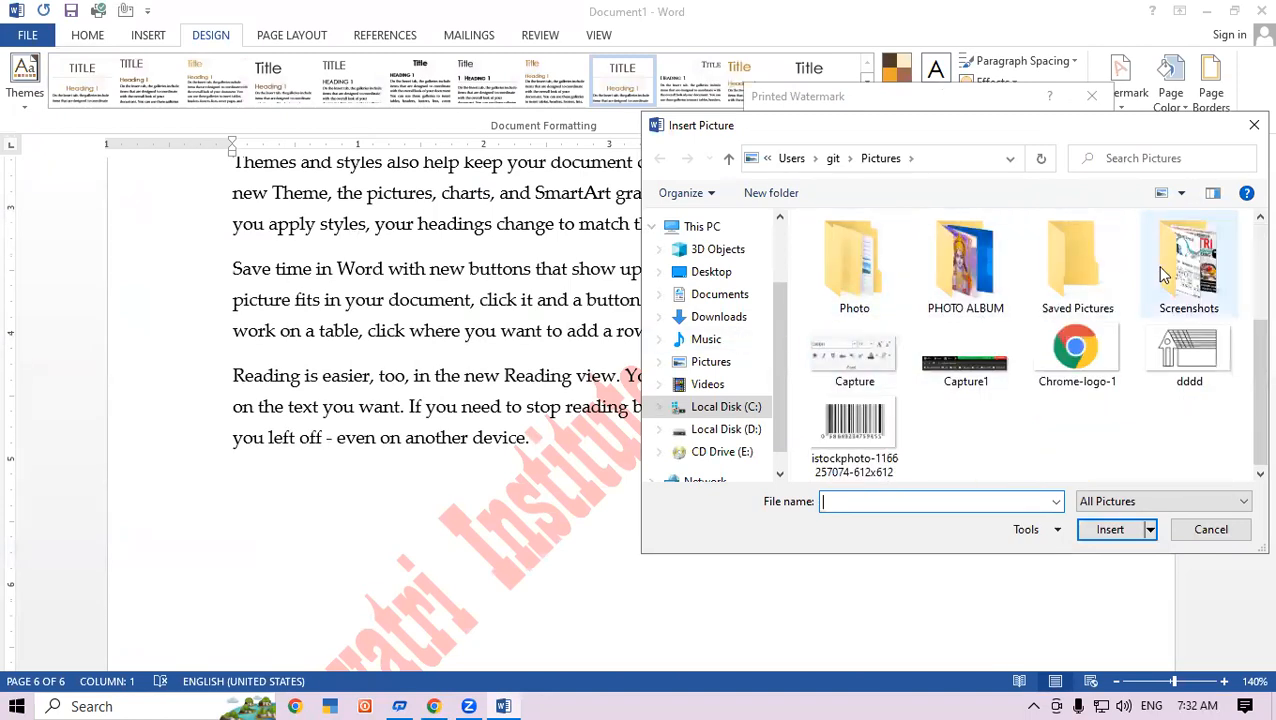
pyautogui.click(711, 272)
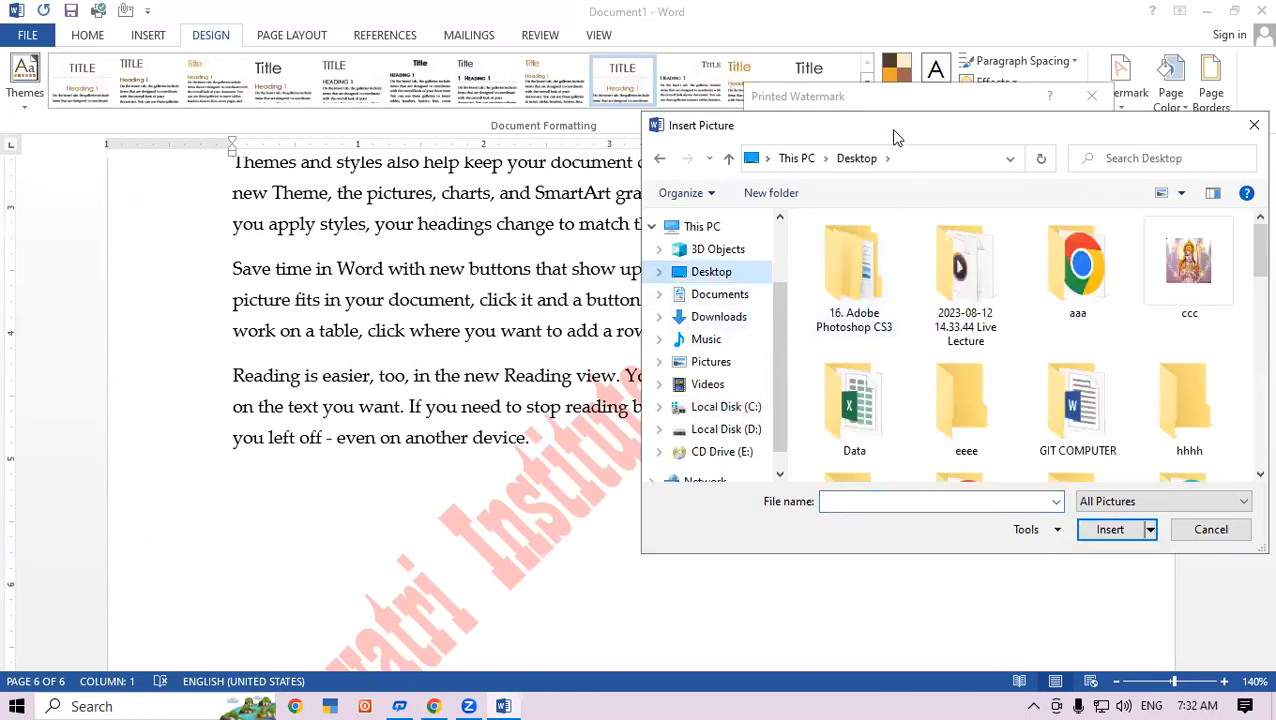
pyautogui.moveTo(866, 130); pyautogui.dragTo(385, 39)
pyautogui.moveTo(783, 208); pyautogui.dragTo(795, 288)
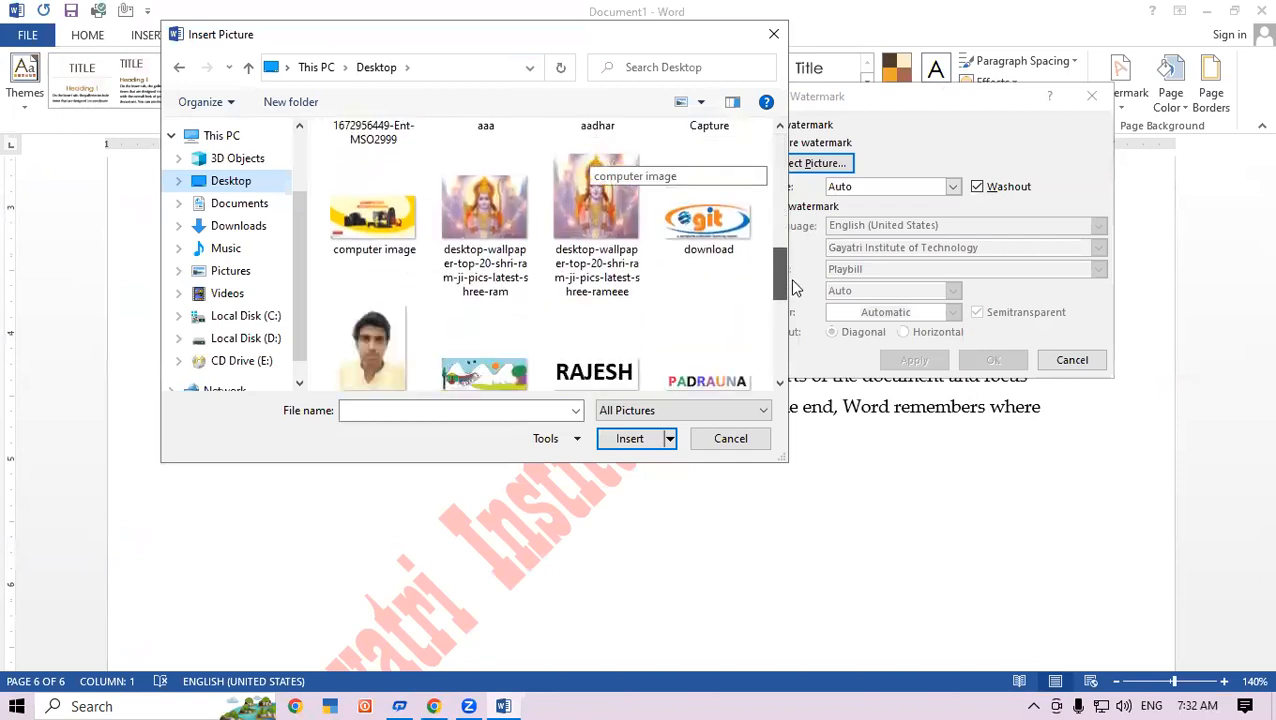
pyautogui.click(694, 232)
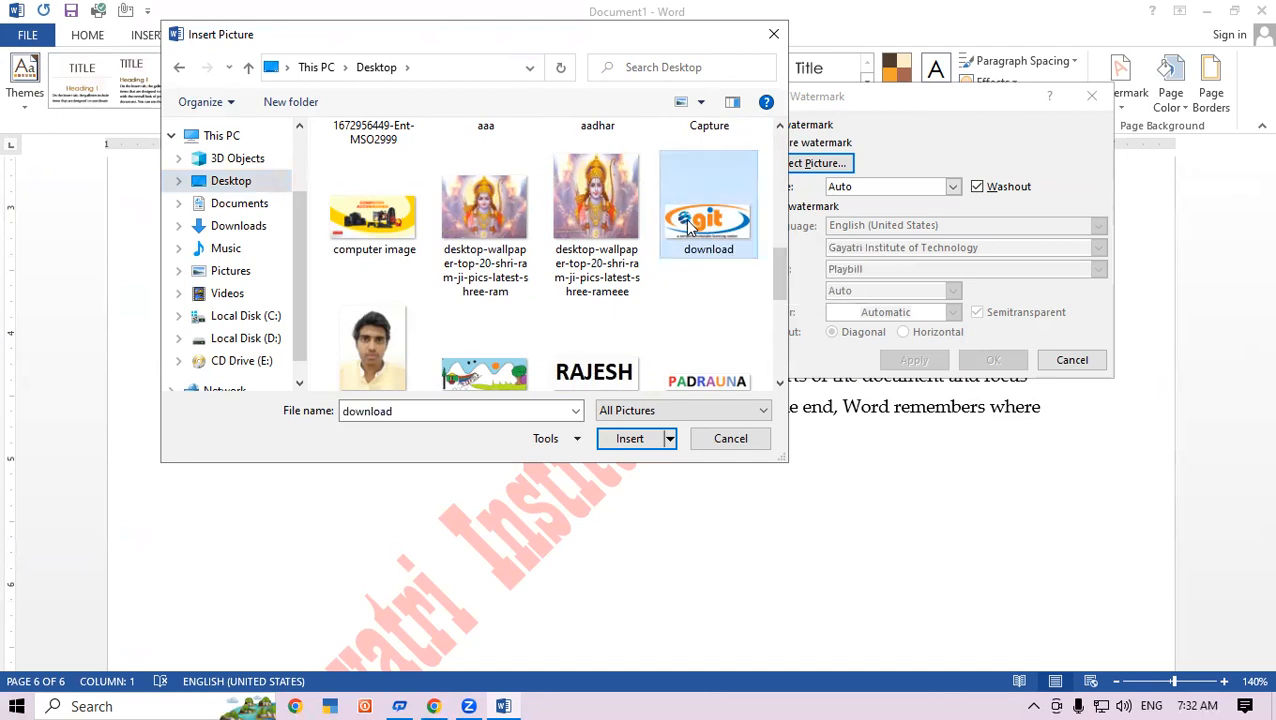
pyautogui.click(628, 438)
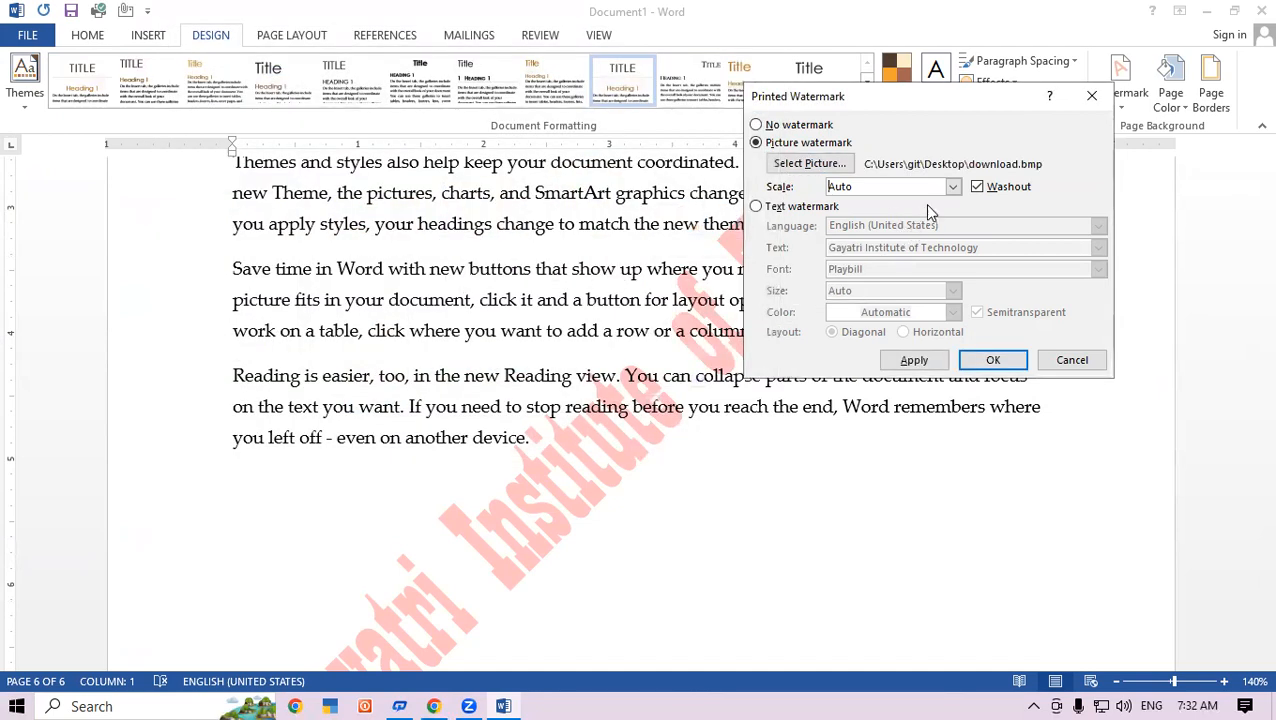
pyautogui.click(914, 362)
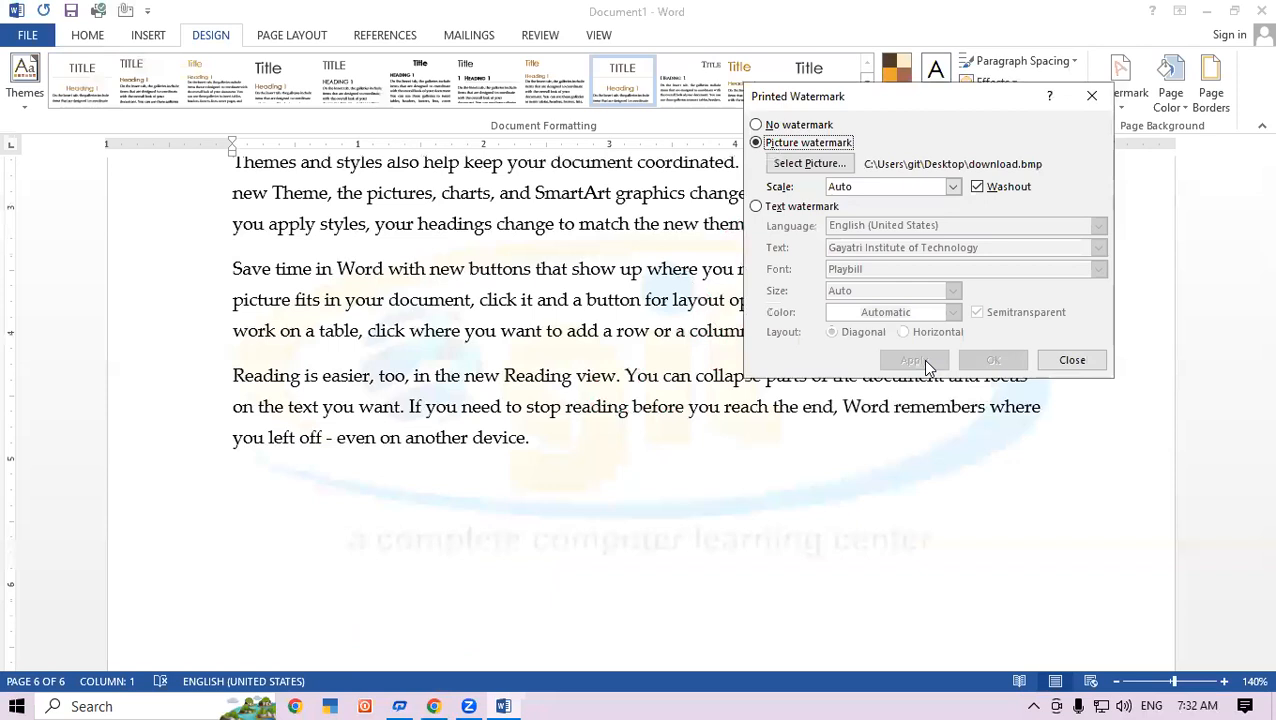
pyautogui.click(1068, 360)
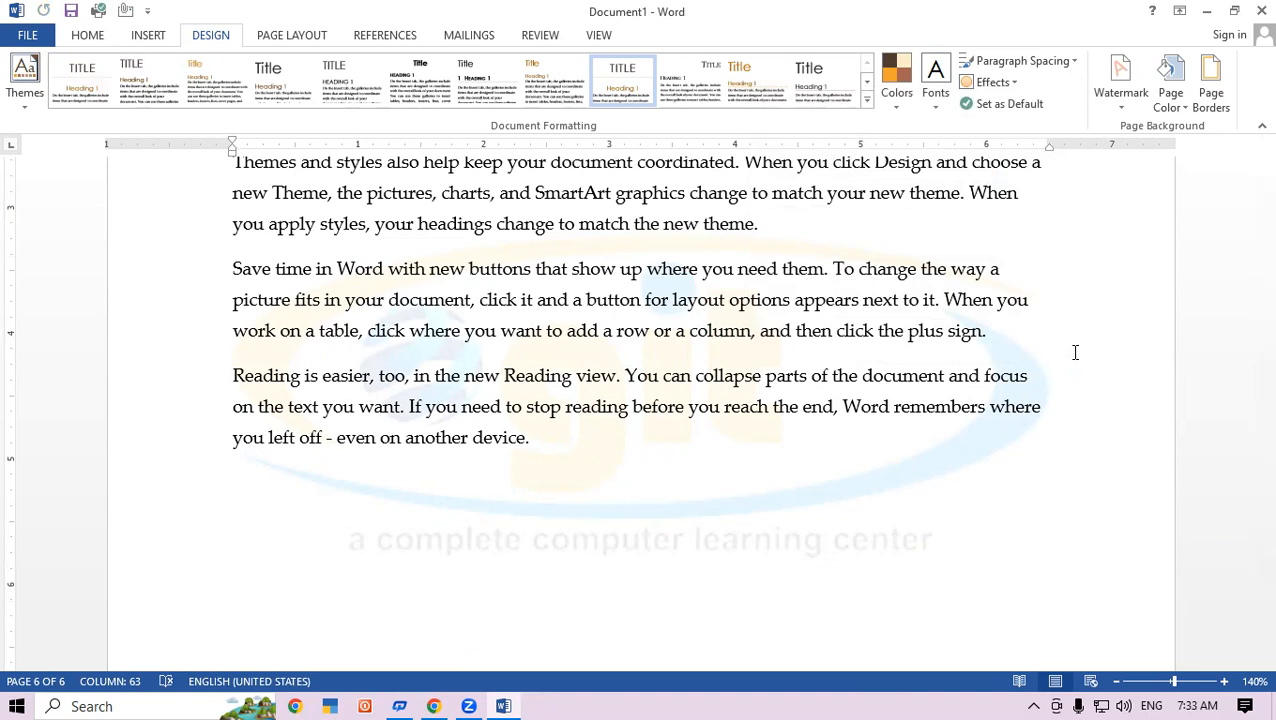
# Remove the washed-out picture watermark from the document.
pyautogui.click(1120, 78)
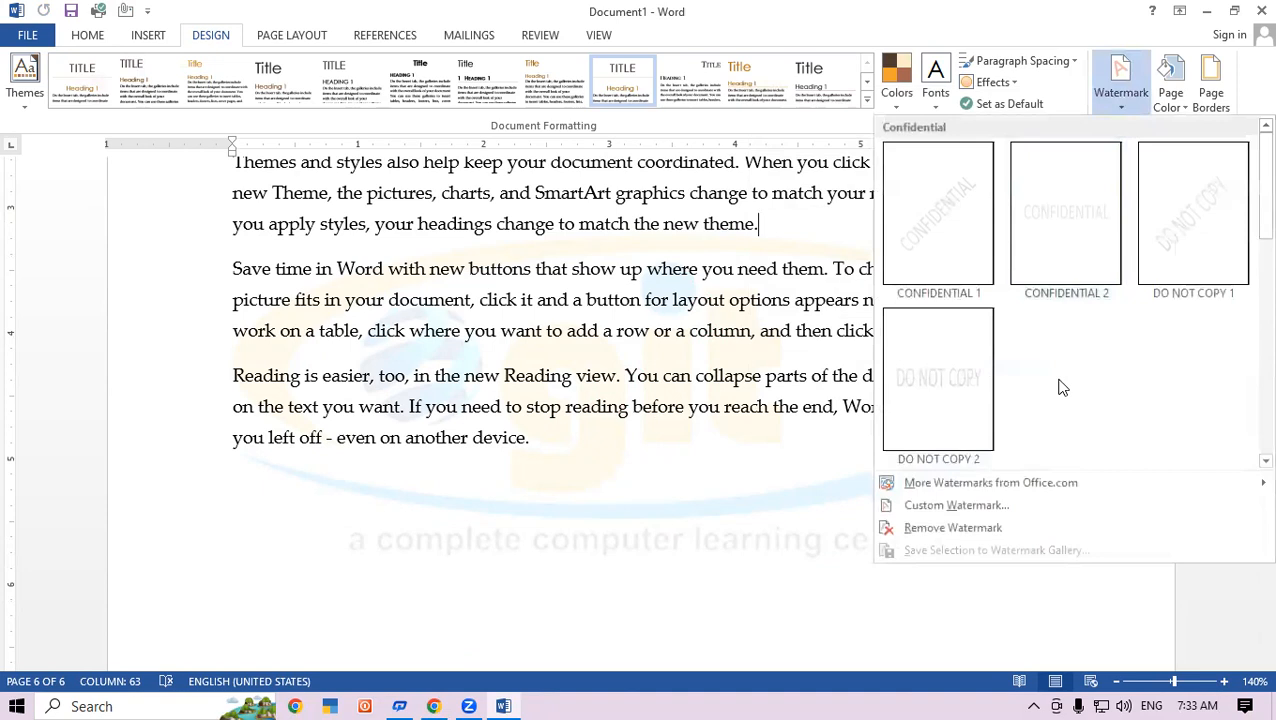
pyautogui.click(985, 524)
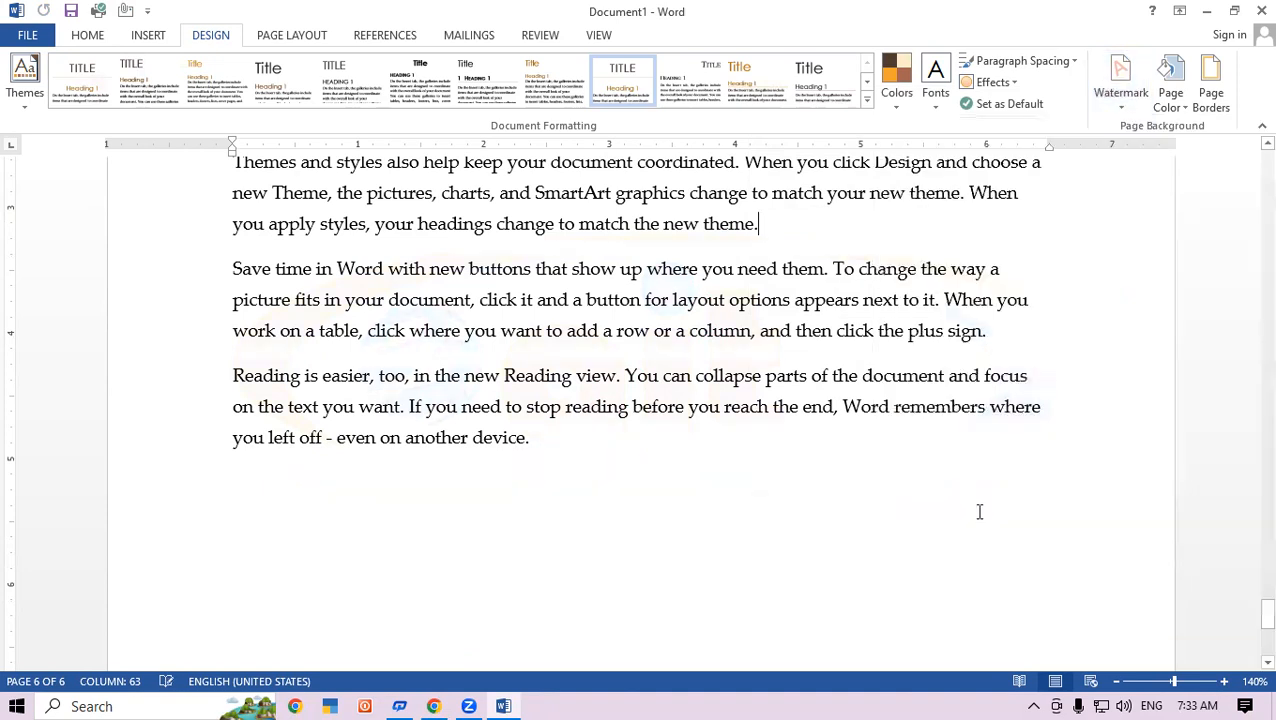
# Open the custom watermark settings again, select the picture watermark option and browse for a file on the computer.
pyautogui.click(1116, 101)
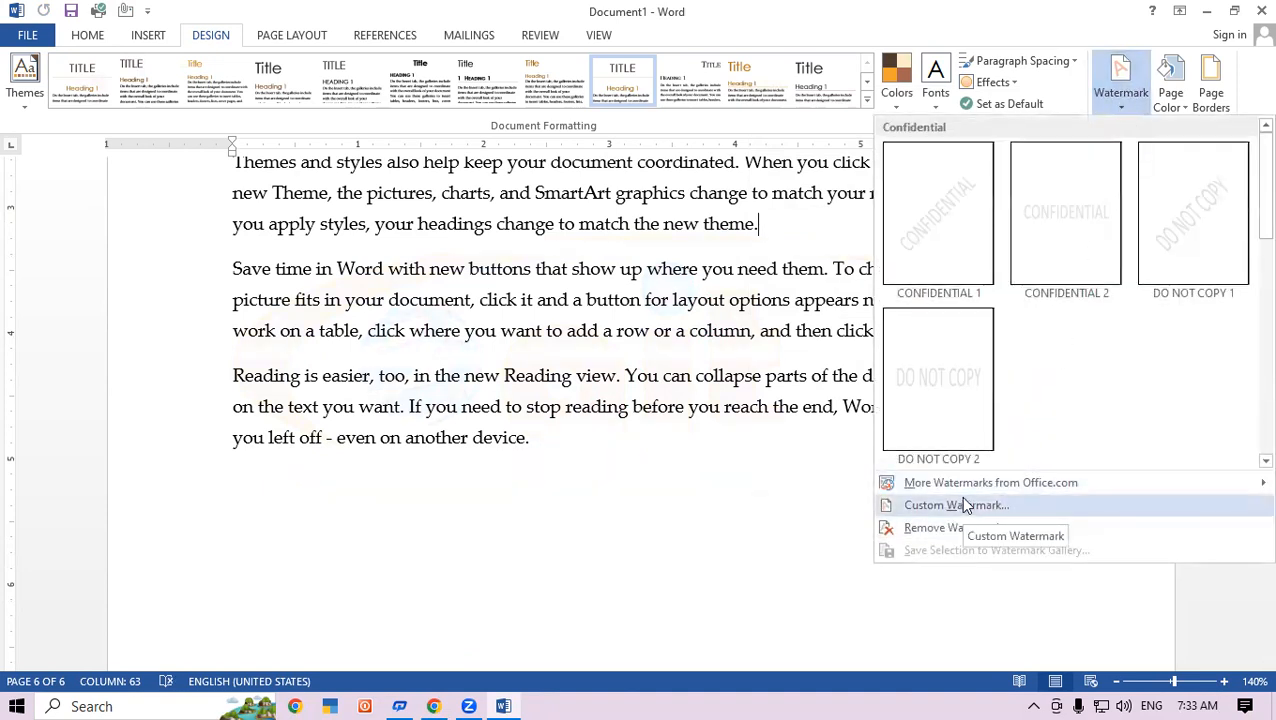
pyautogui.click(963, 510)
pyautogui.click(757, 143)
pyautogui.click(805, 163)
pyautogui.click(514, 199)
# Choose the "download" logo picture from the Desktop and apply it as a watermark with Auto scale and Washout.
pyautogui.scroll(-5, 686, 308)
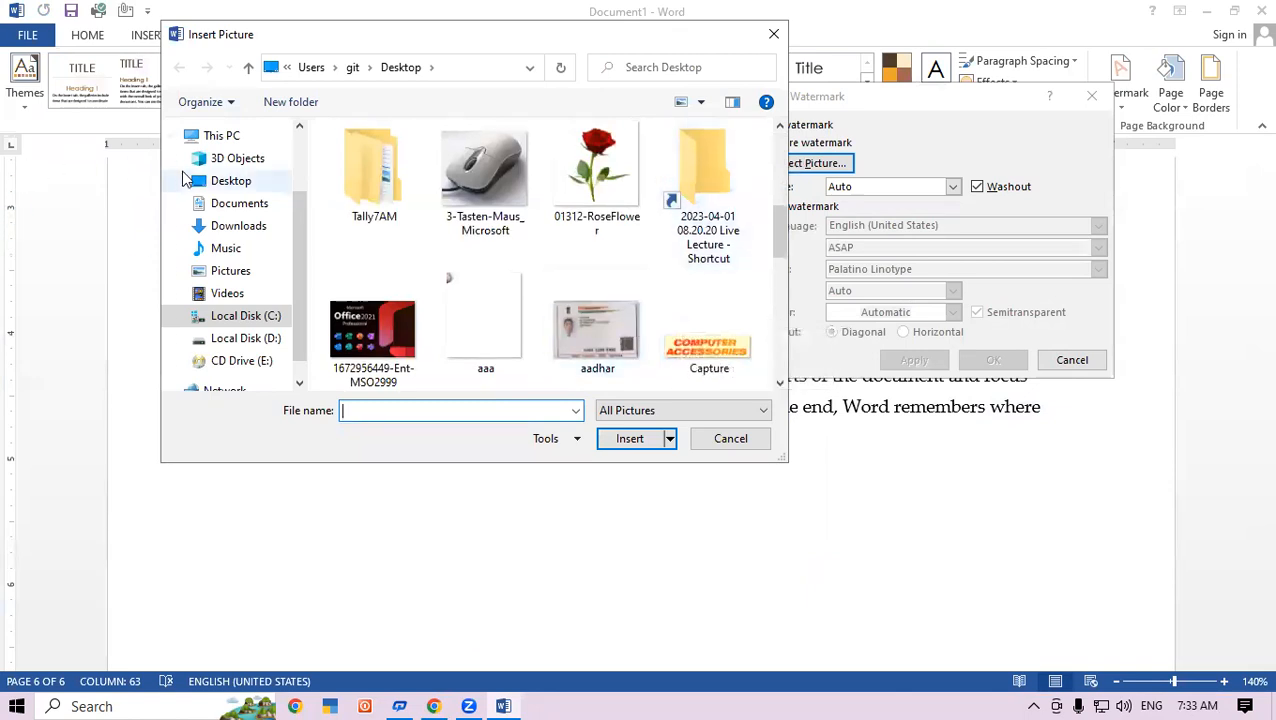
pyautogui.click(231, 180)
pyautogui.scroll(-5, 500, 250)
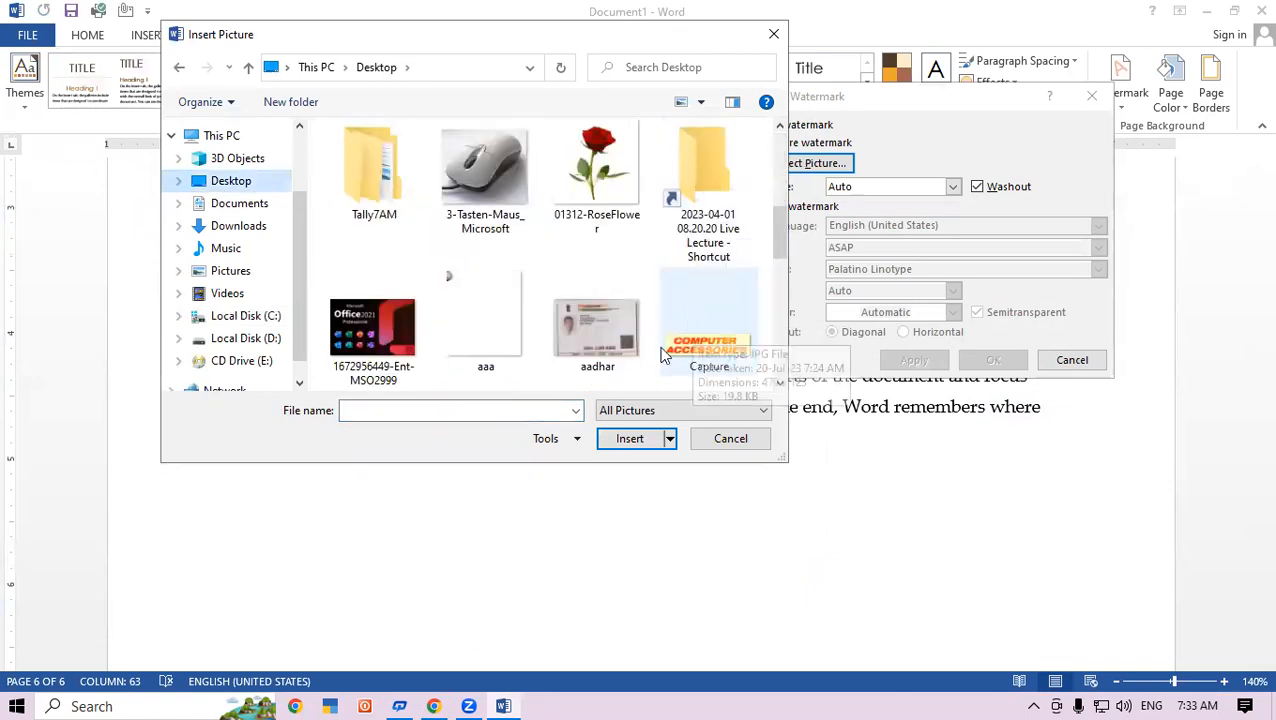
pyautogui.scroll(-2, 688, 312)
pyautogui.click(690, 305)
pyautogui.click(630, 439)
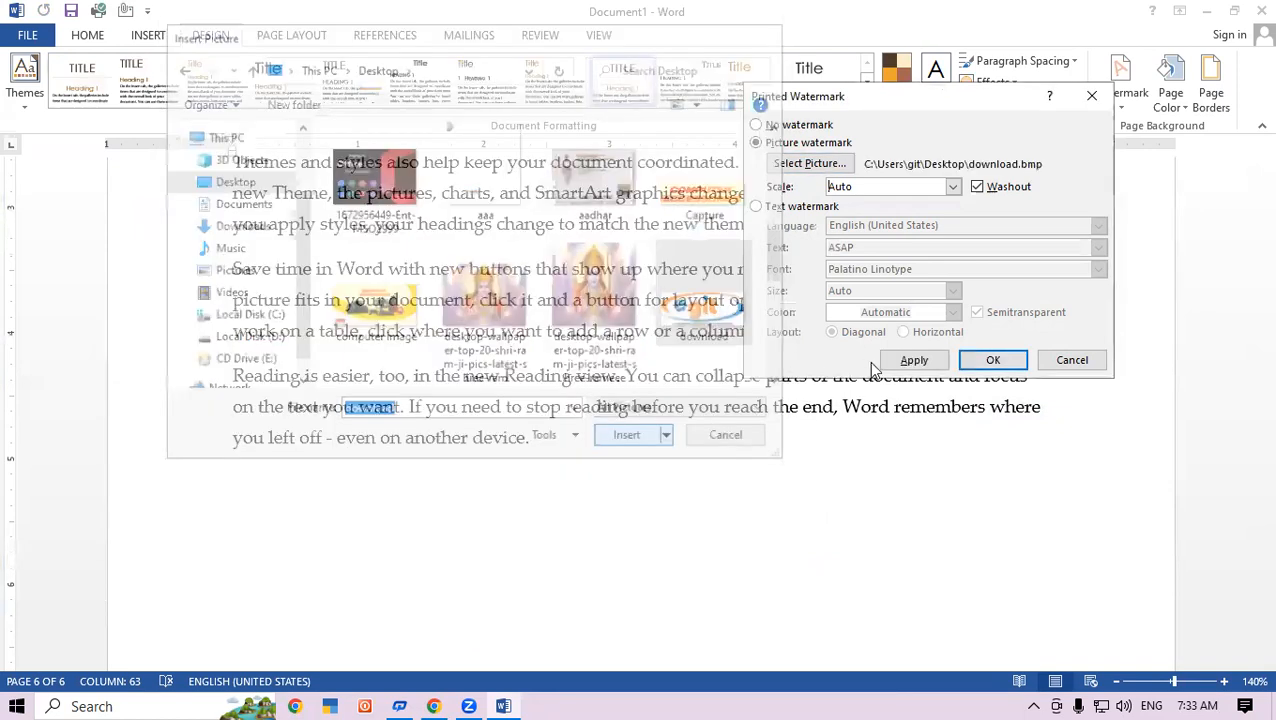
pyautogui.click(914, 360)
pyautogui.click(1072, 360)
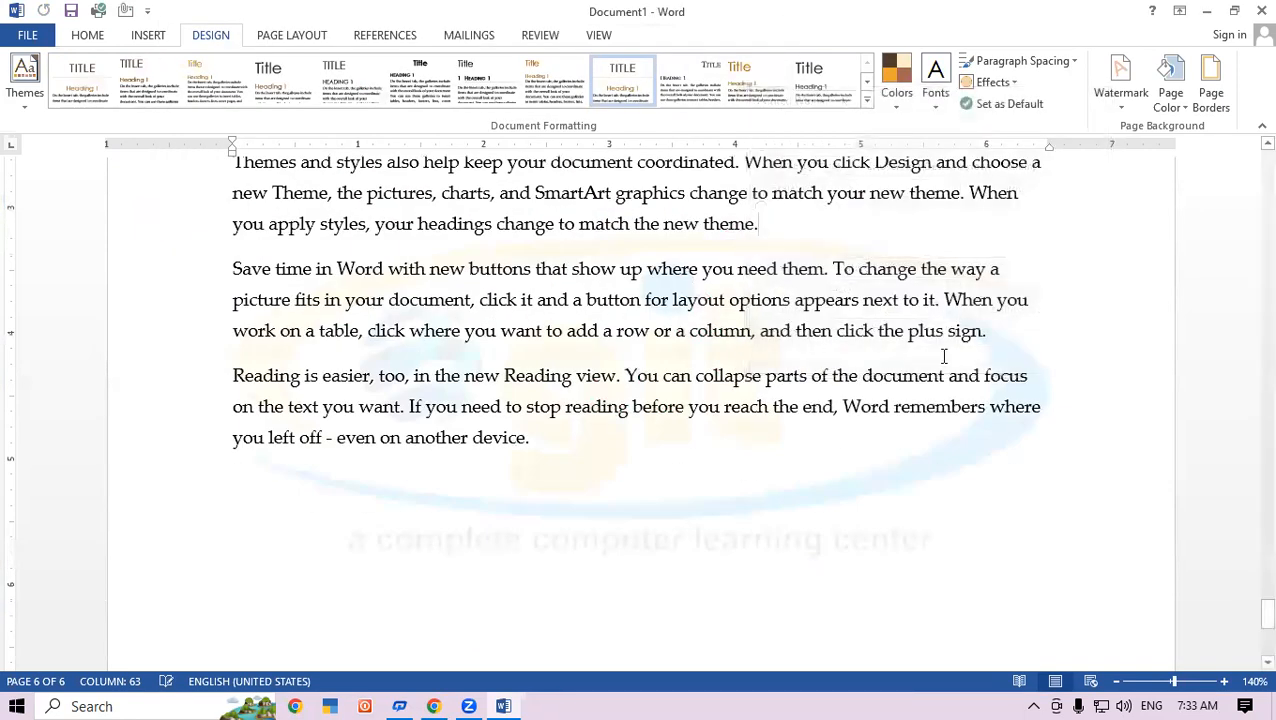
# Turn off Washout for the existing picture watermark, apply the change and close the settings.
pyautogui.click(1104, 92)
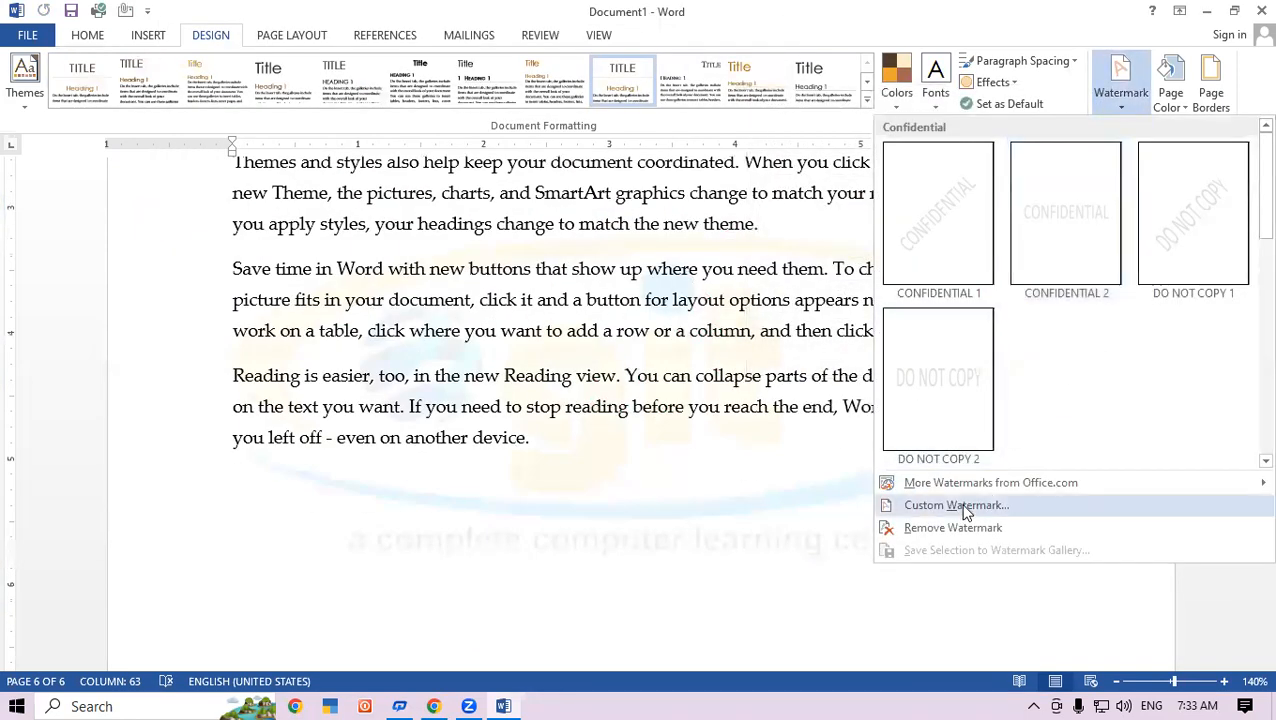
pyautogui.click(960, 505)
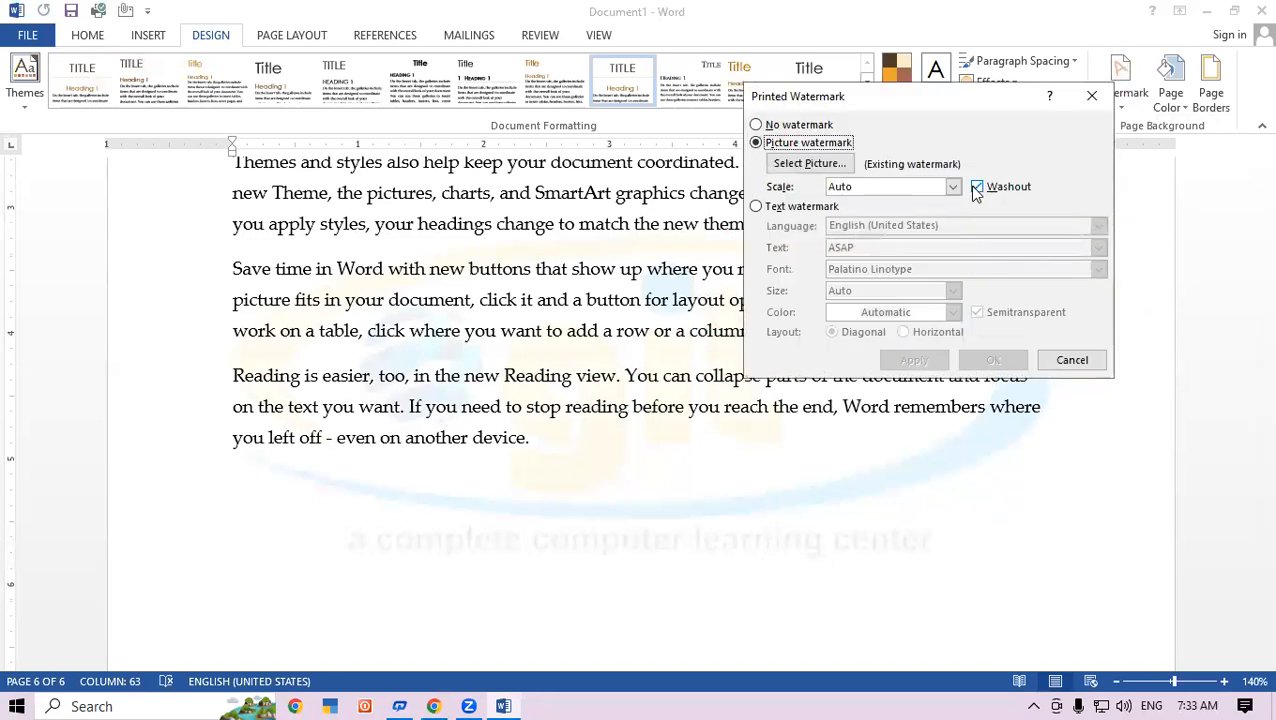
pyautogui.click(975, 188)
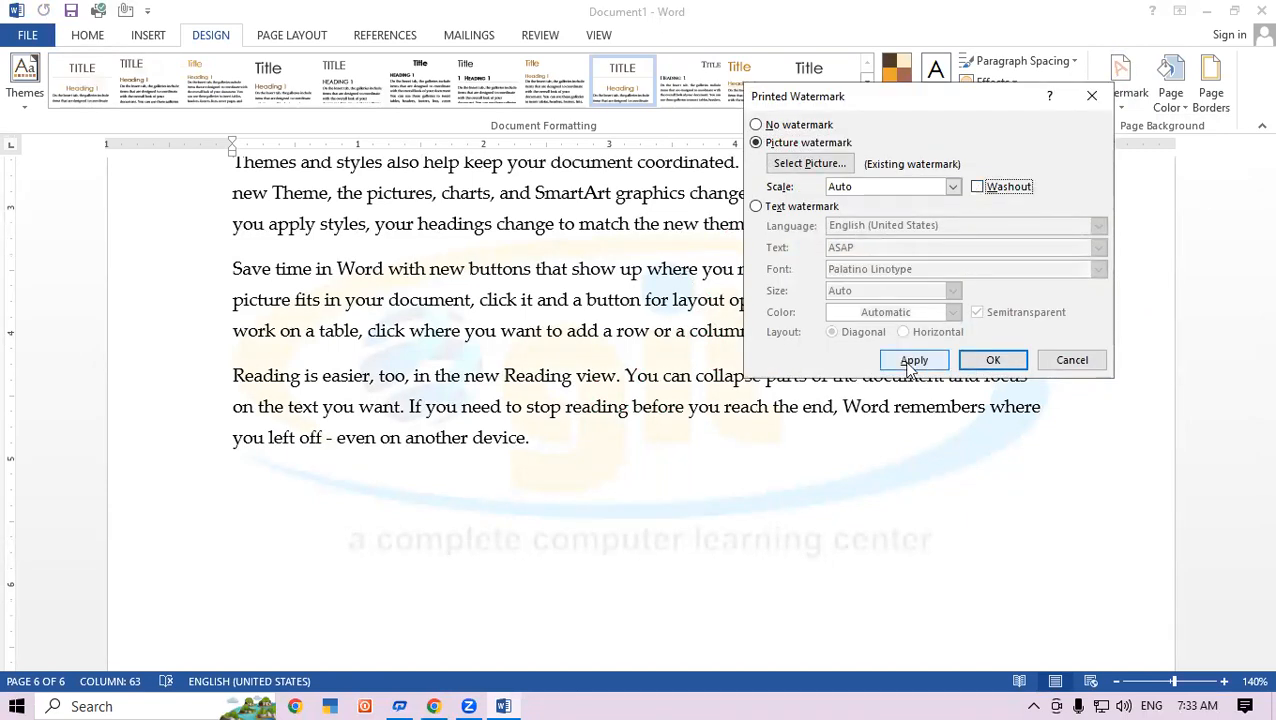
pyautogui.click(912, 362)
pyautogui.click(1072, 360)
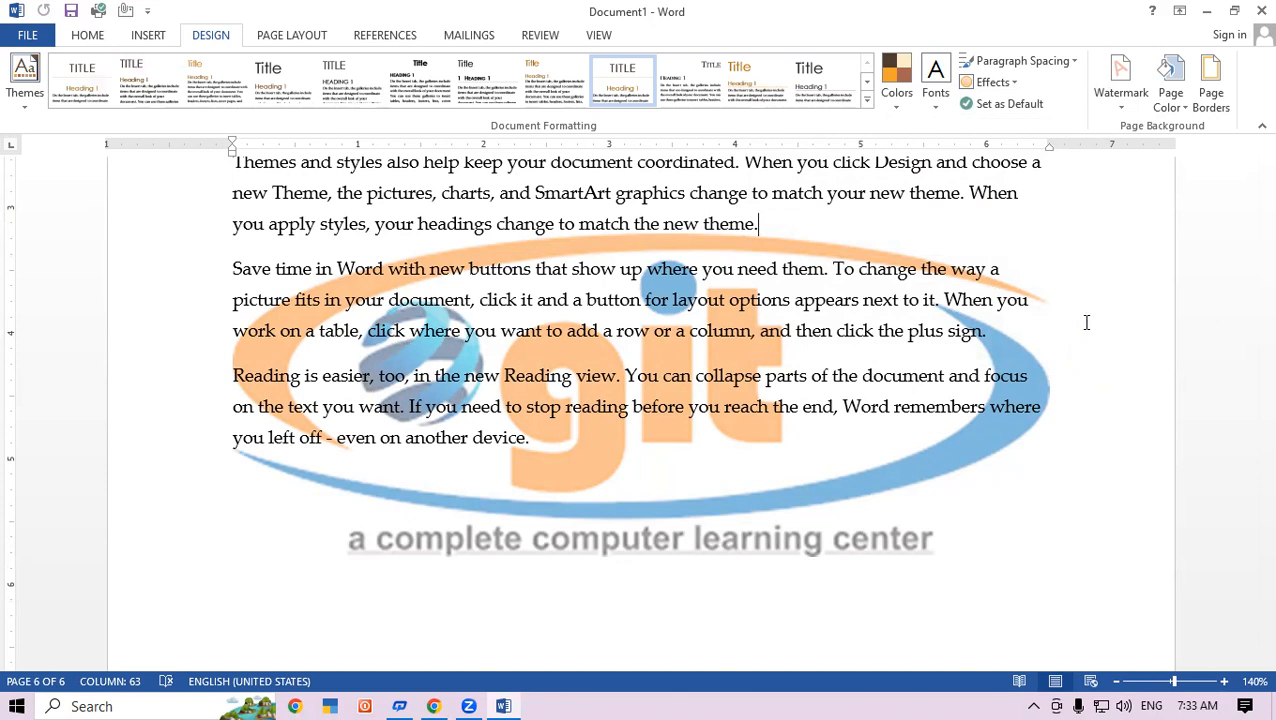
# Remove the full-colour logo watermark from the document.
pyautogui.click(1121, 95)
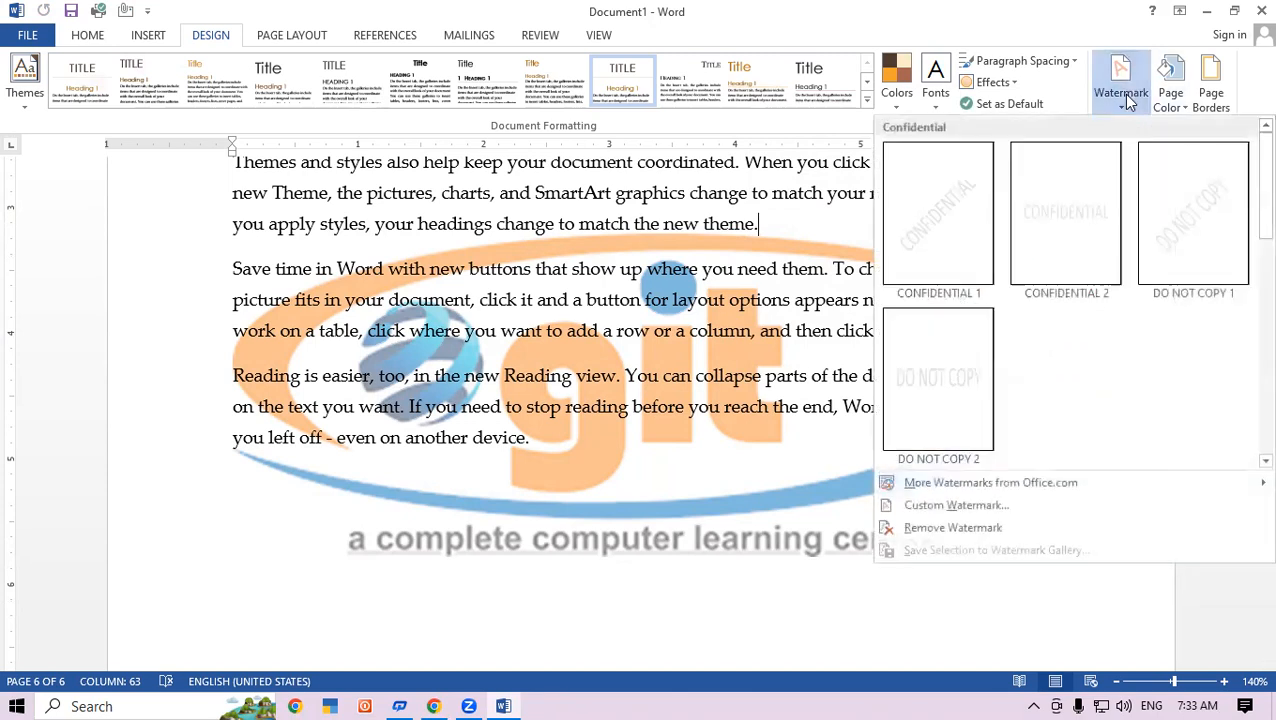
pyautogui.click(926, 528)
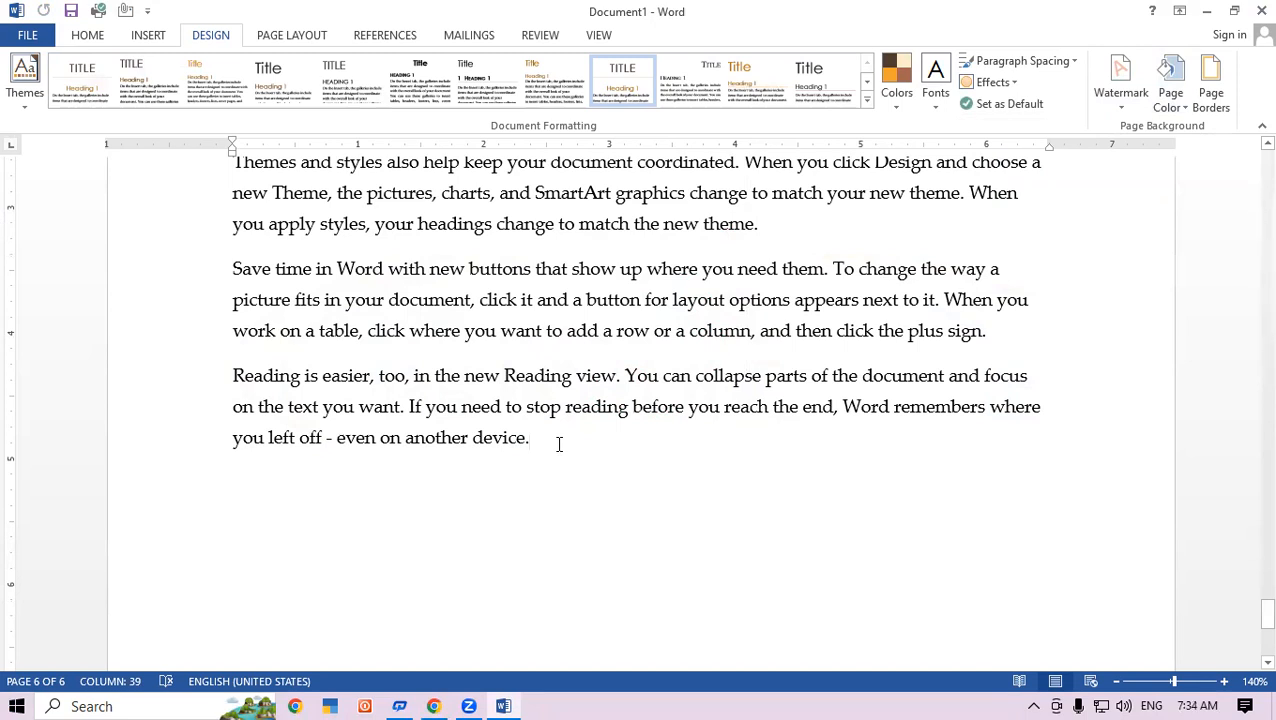
# Set the page colour to turquoise from the standard colours in the More Colors palette.
pyautogui.click(1171, 88)
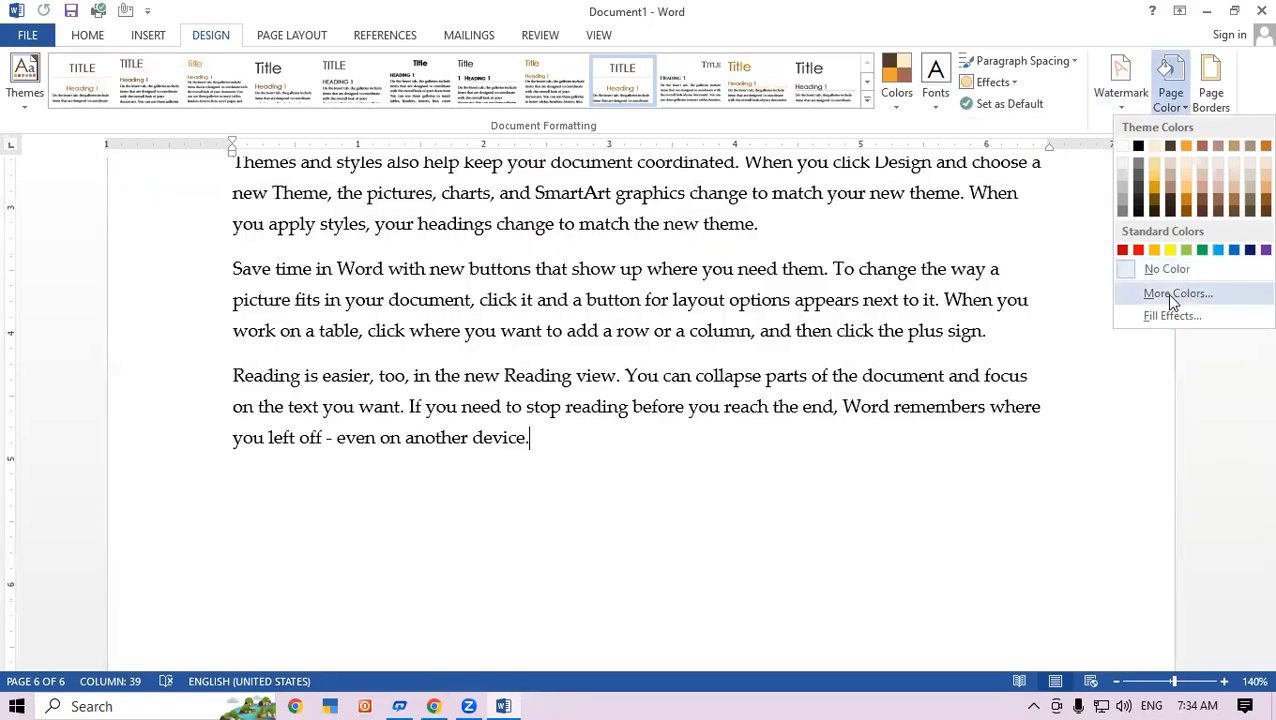
pyautogui.click(1167, 293)
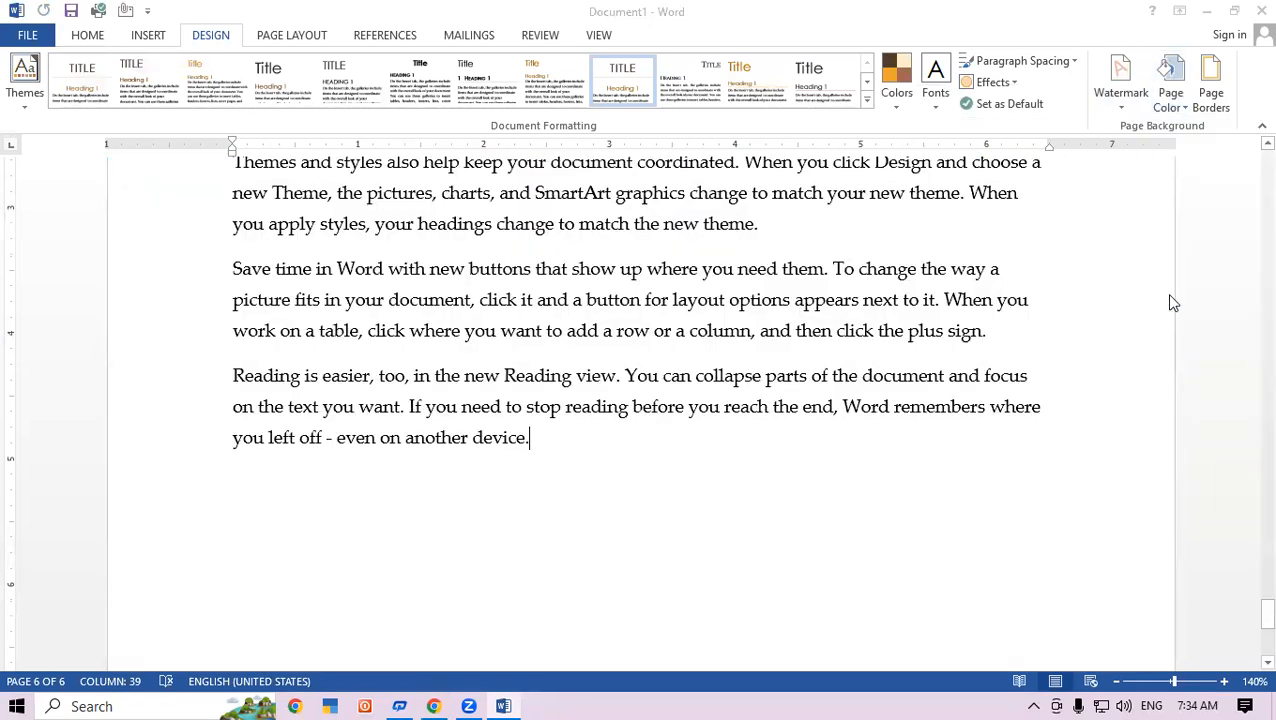
pyautogui.click(809, 245)
pyautogui.click(771, 245)
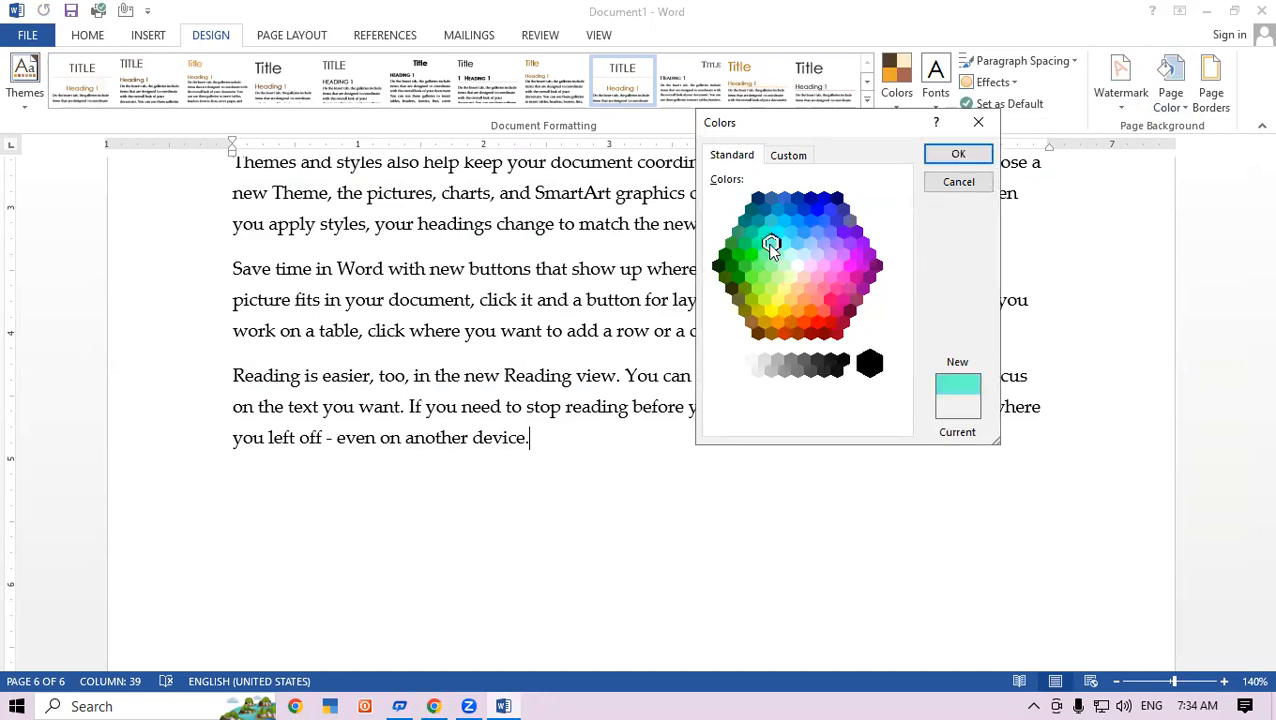
pyautogui.click(955, 154)
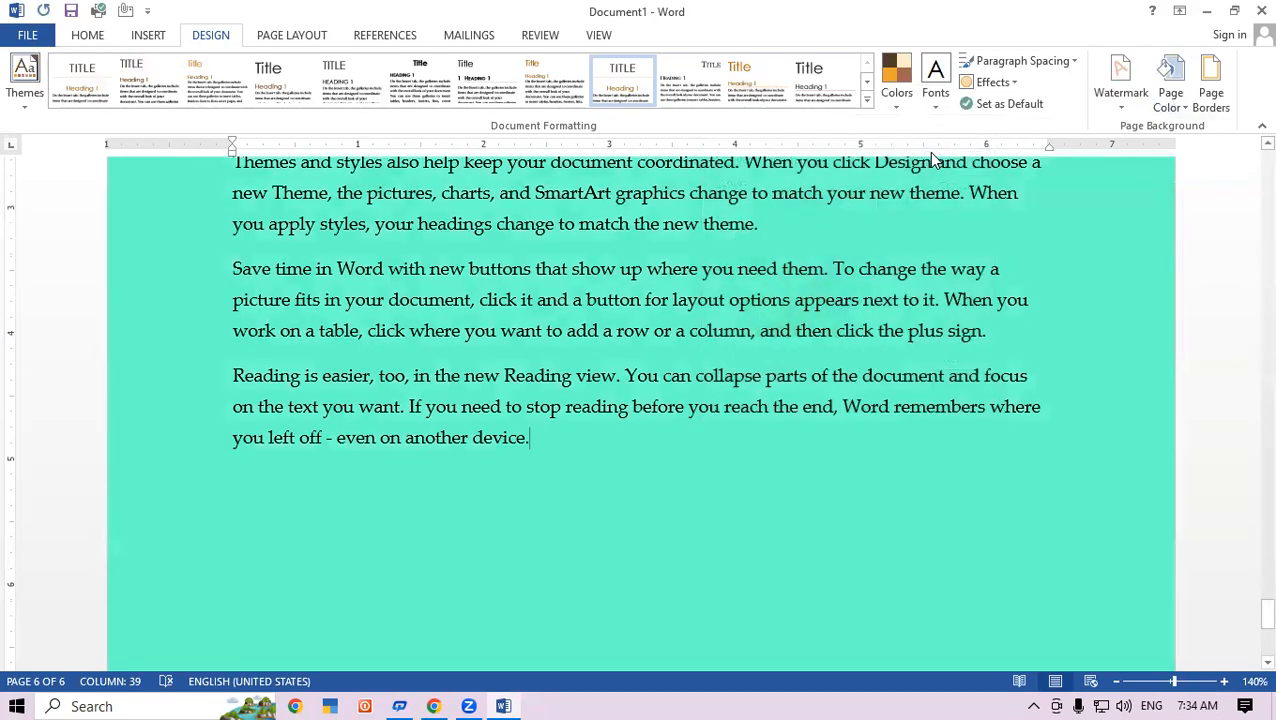
# Set up a two-colour gradient page fill with yellow as Color 1, trying red before choosing white as Color 2.
pyautogui.click(1166, 104)
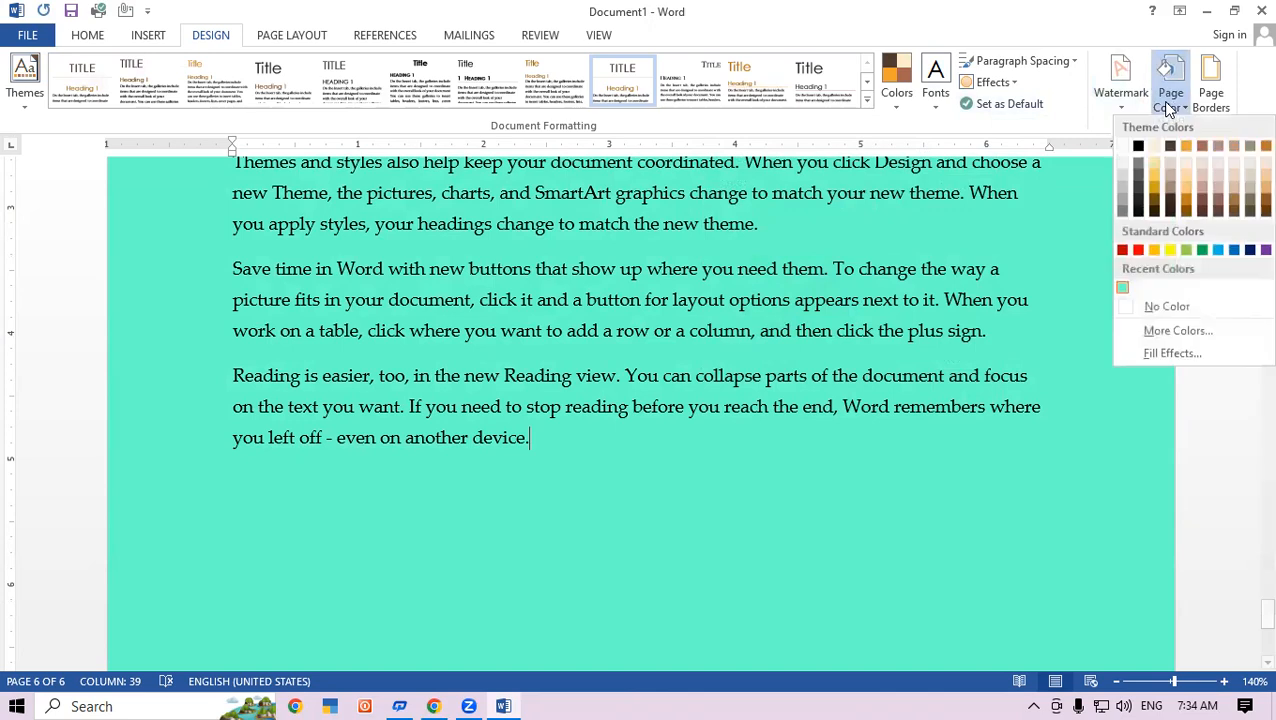
pyautogui.click(1172, 354)
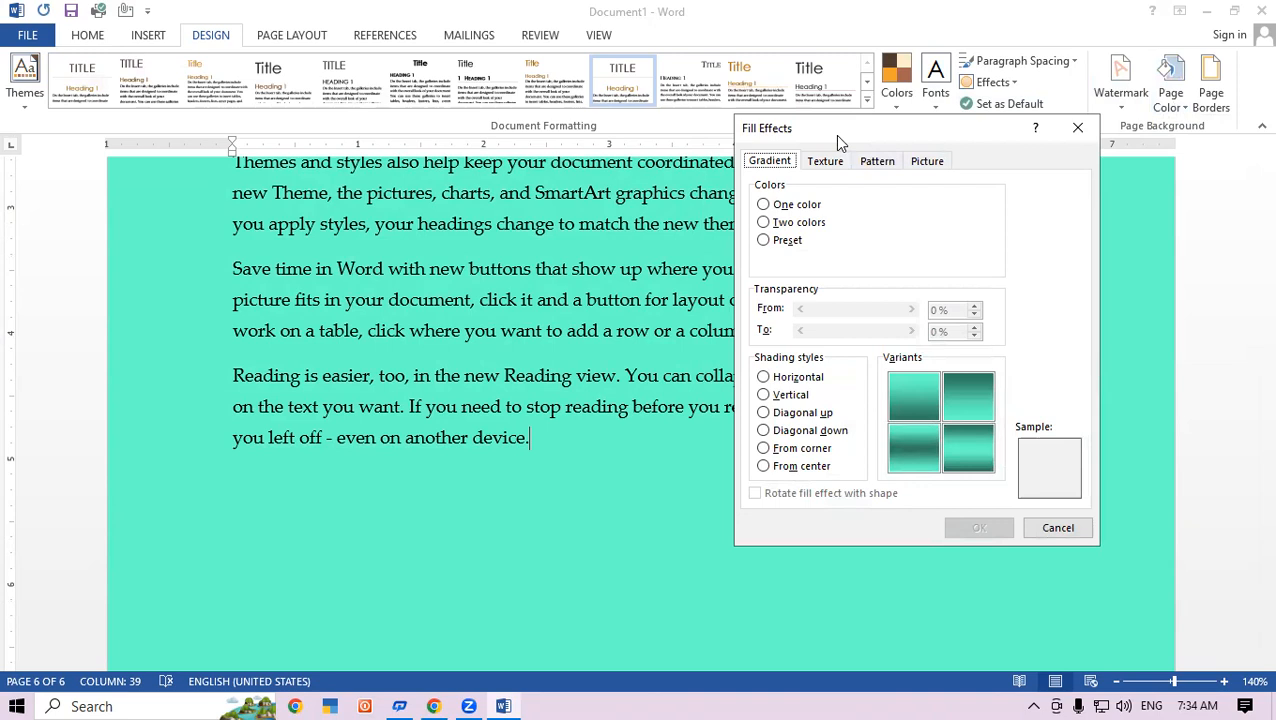
pyautogui.moveTo(834, 135); pyautogui.dragTo(141, 37)
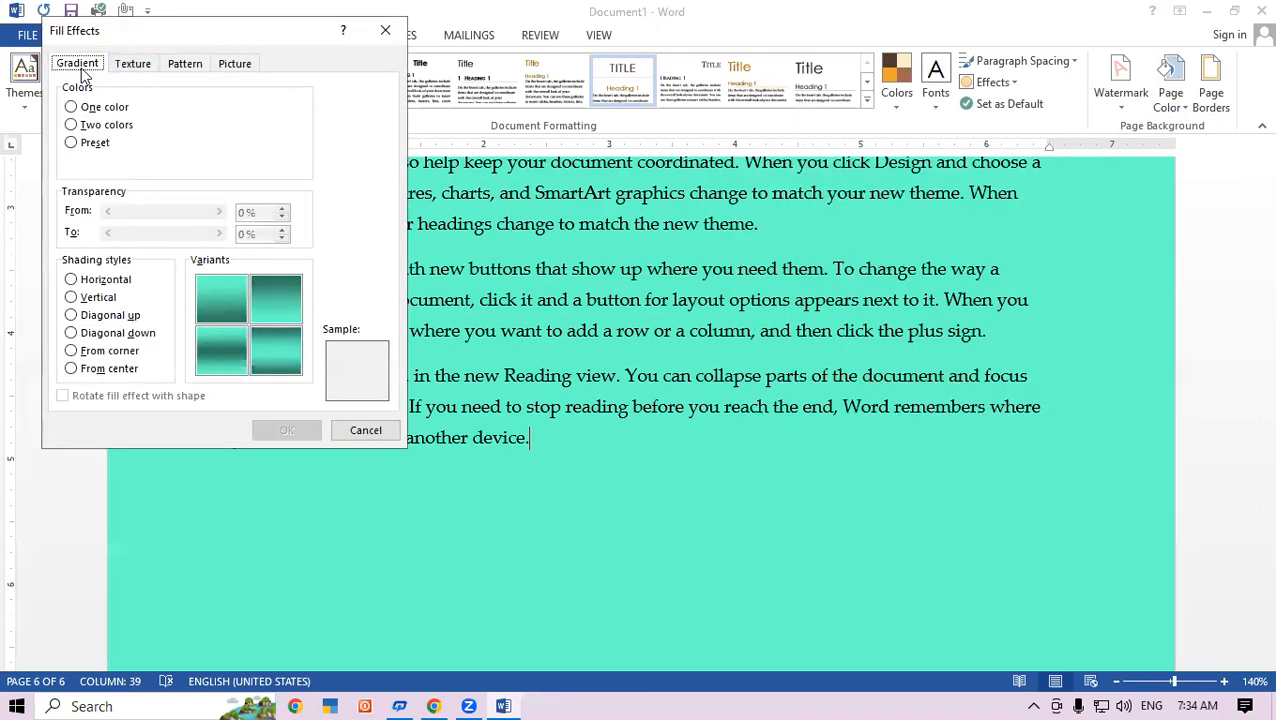
pyautogui.click(71, 107)
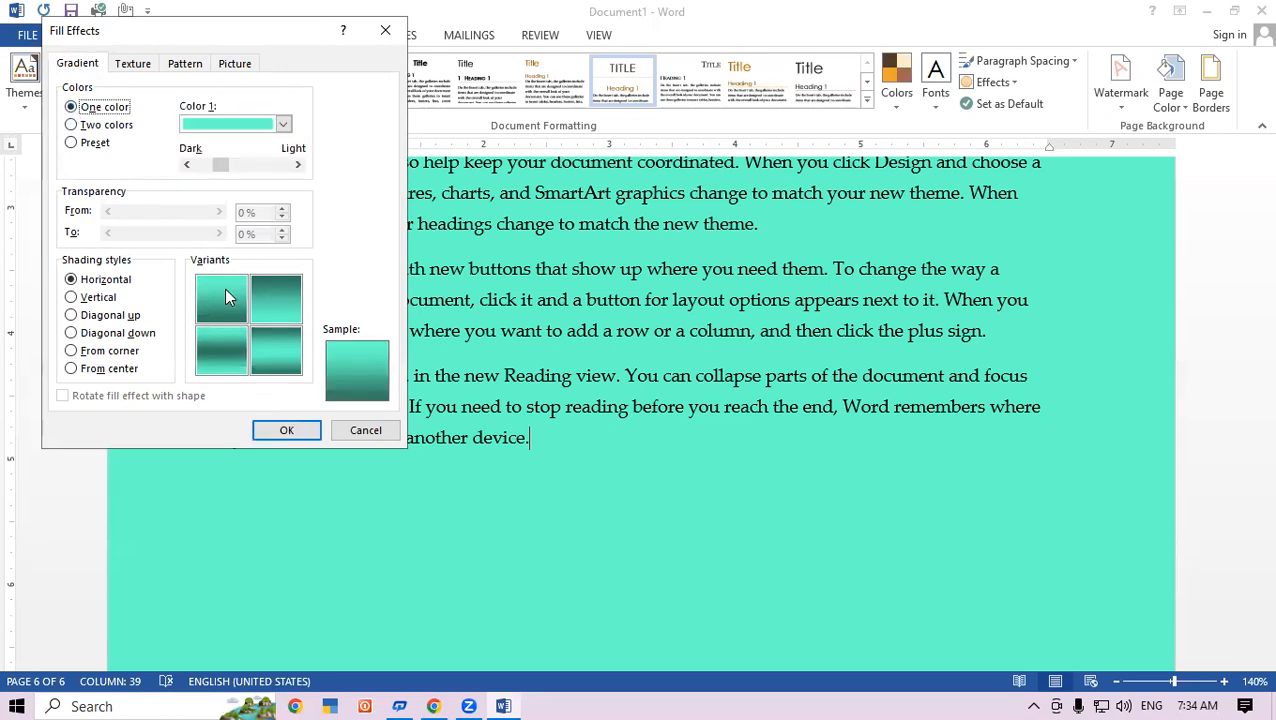
pyautogui.click(71, 125)
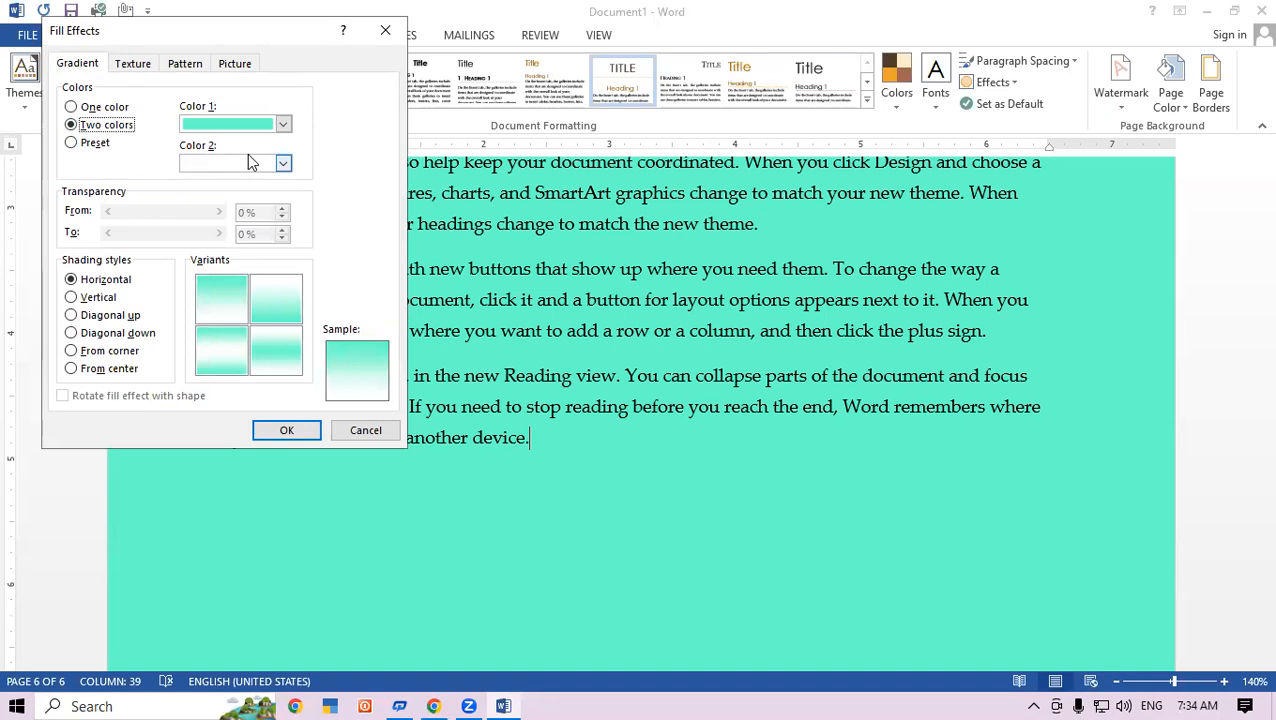
pyautogui.click(283, 124)
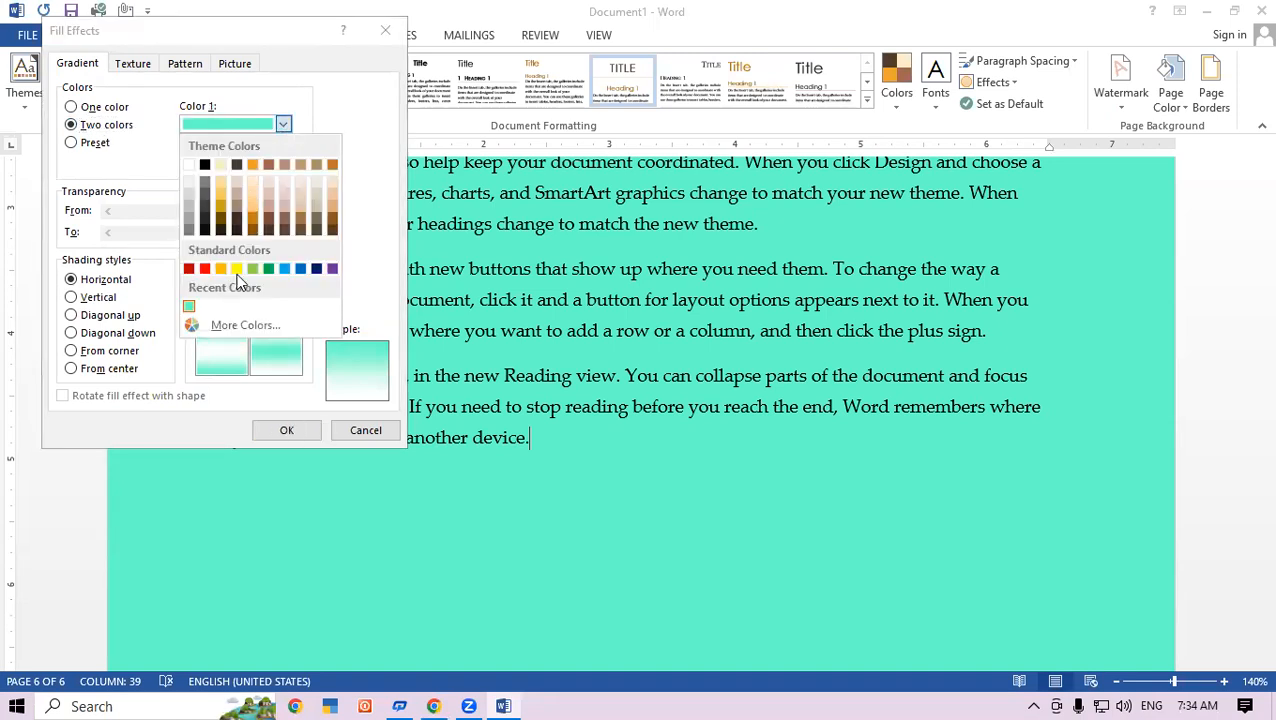
pyautogui.click(237, 268)
pyautogui.click(283, 165)
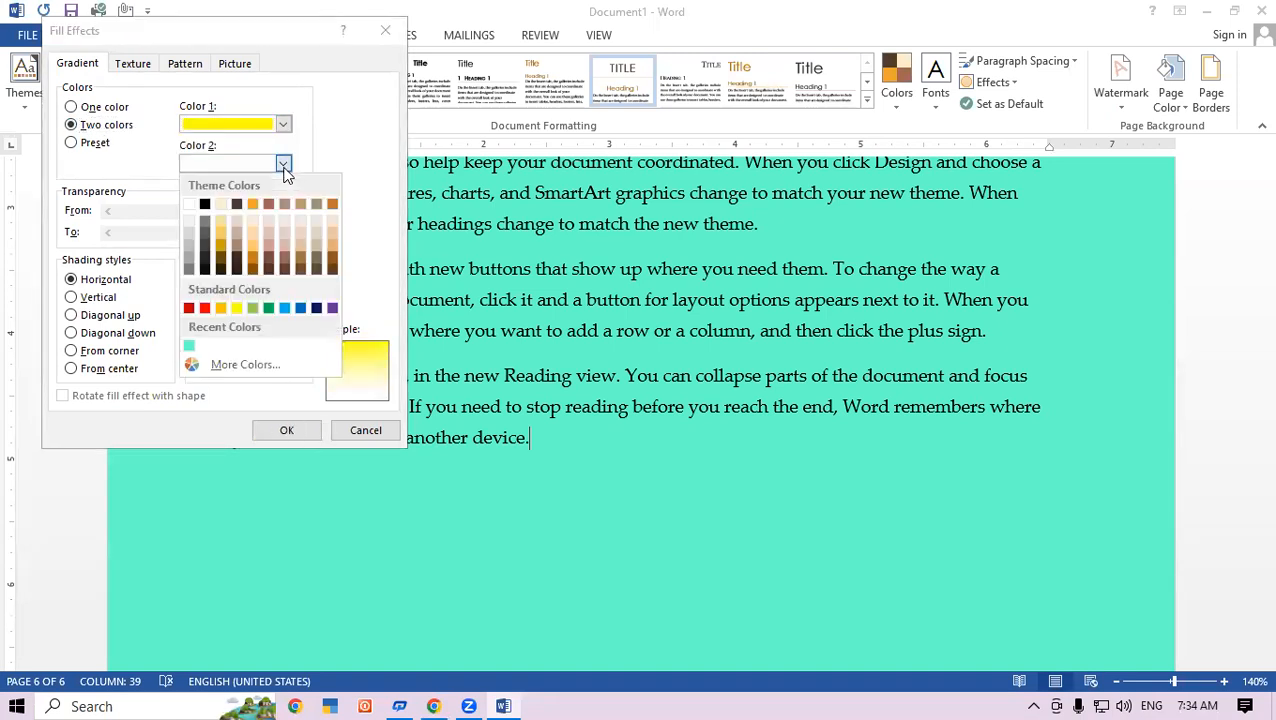
pyautogui.click(204, 307)
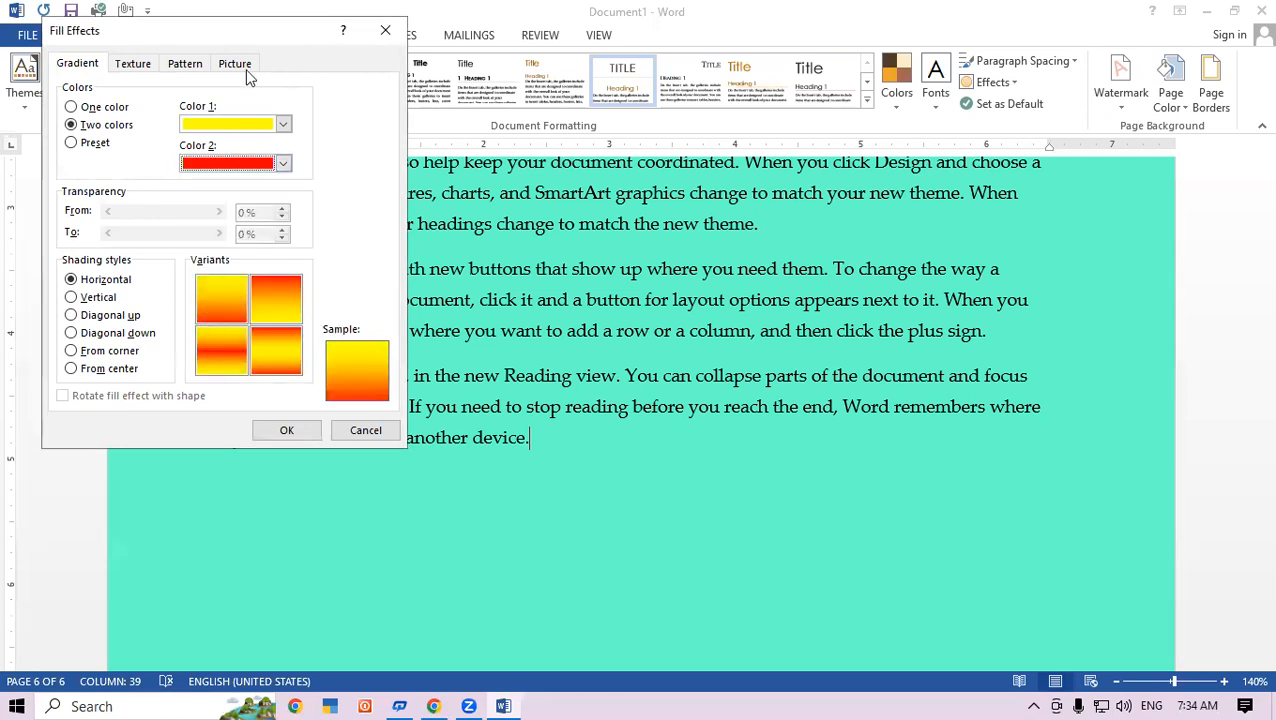
pyautogui.click(284, 165)
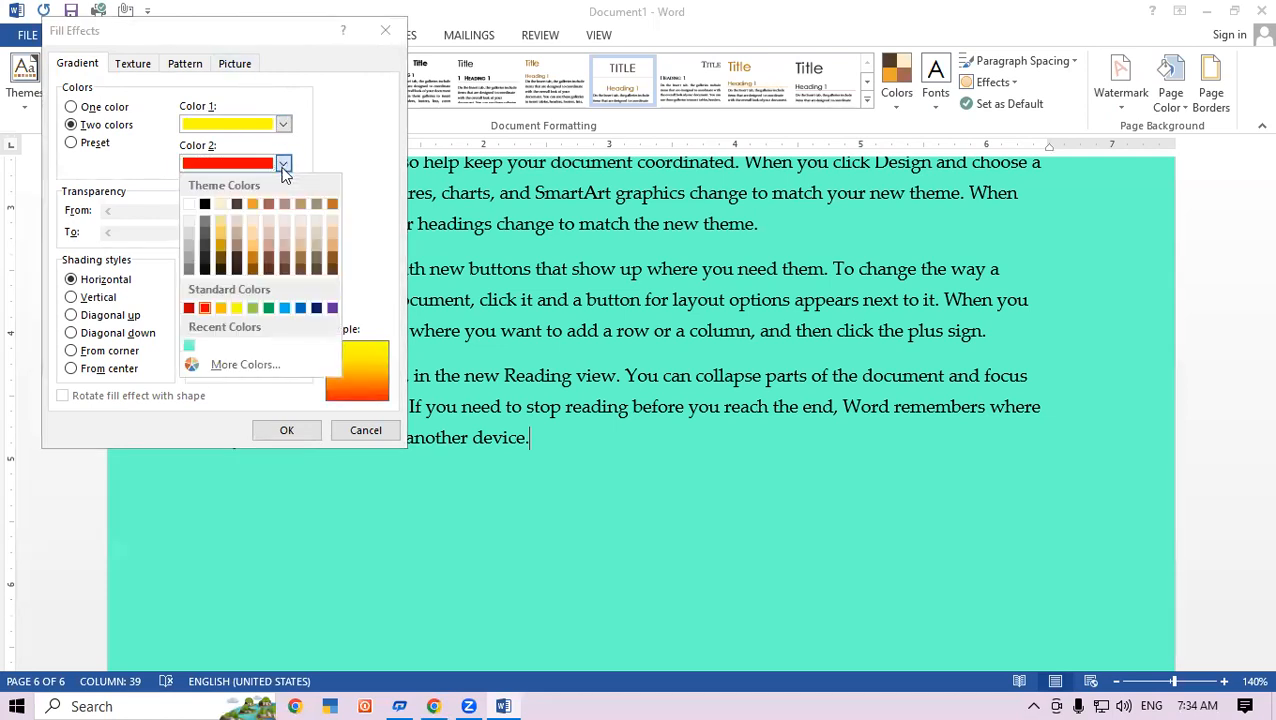
pyautogui.click(189, 205)
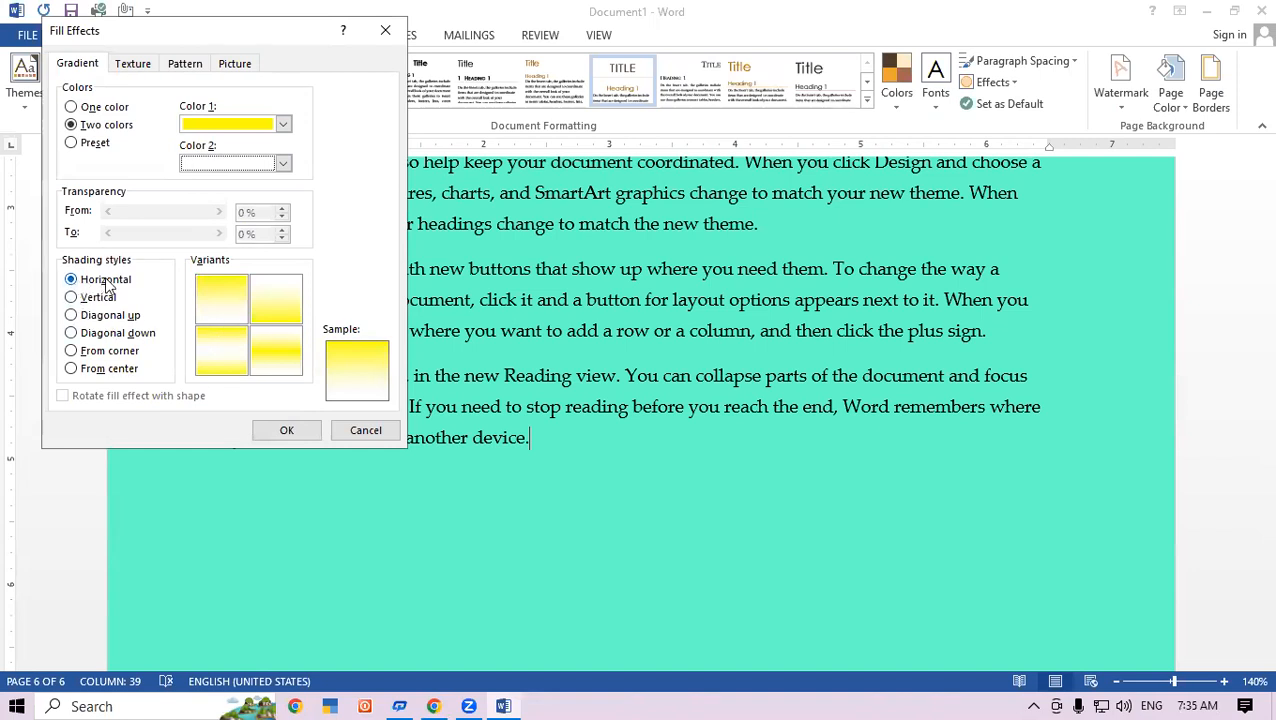
# Try the Vertical, Diagonal up, Diagonal down, From corner and From center shading styles for the yellow and white gradient.
pyautogui.click(70, 298)
pyautogui.click(71, 280)
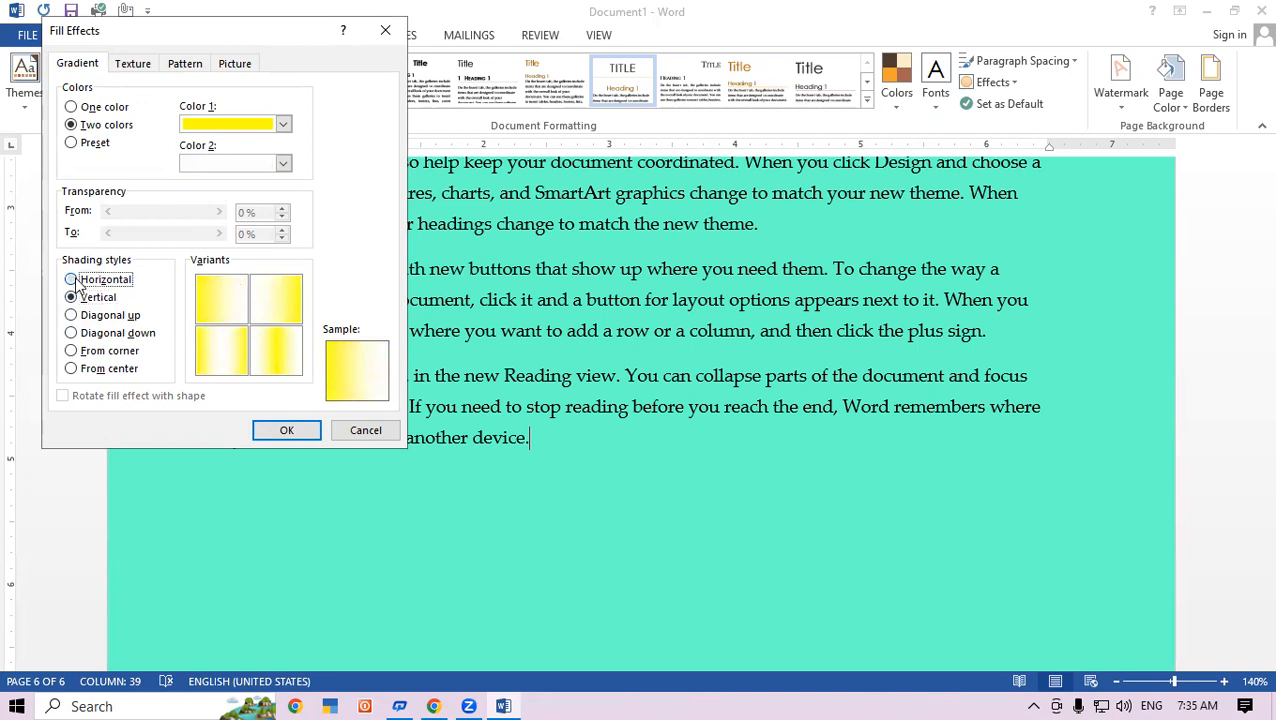
pyautogui.click(71, 316)
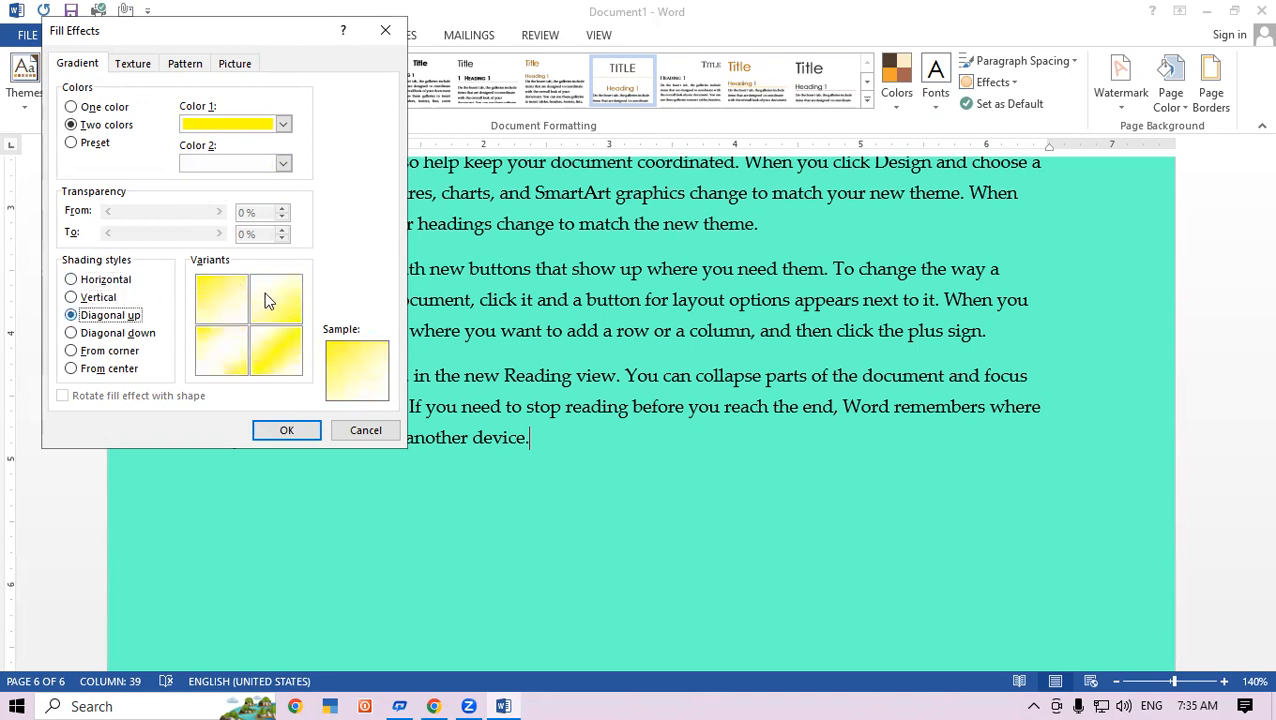
pyautogui.click(71, 334)
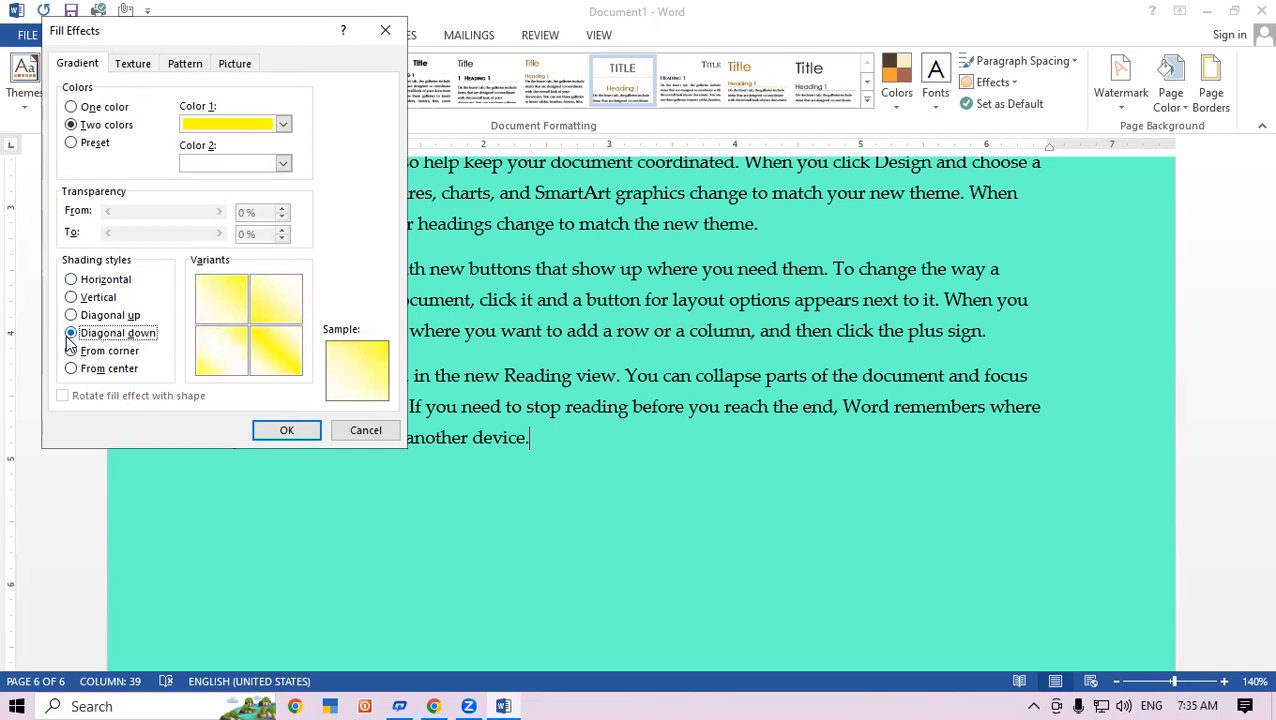
pyautogui.click(71, 351)
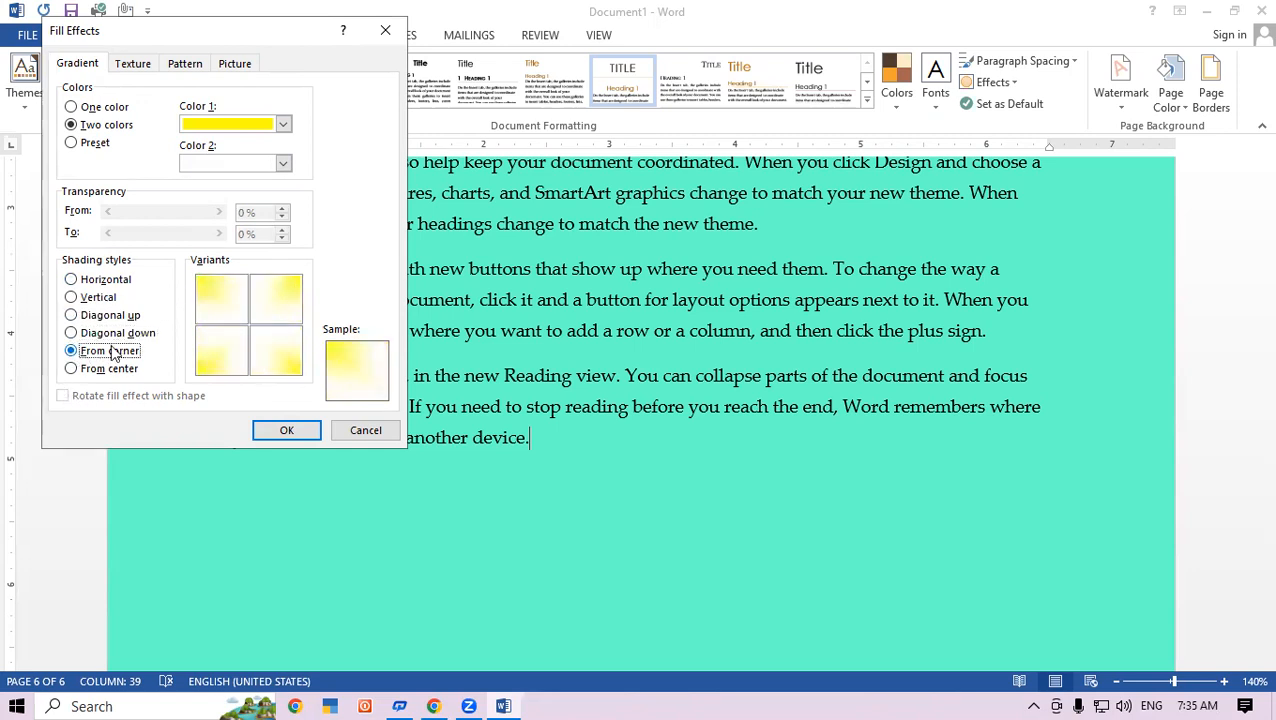
pyautogui.click(71, 369)
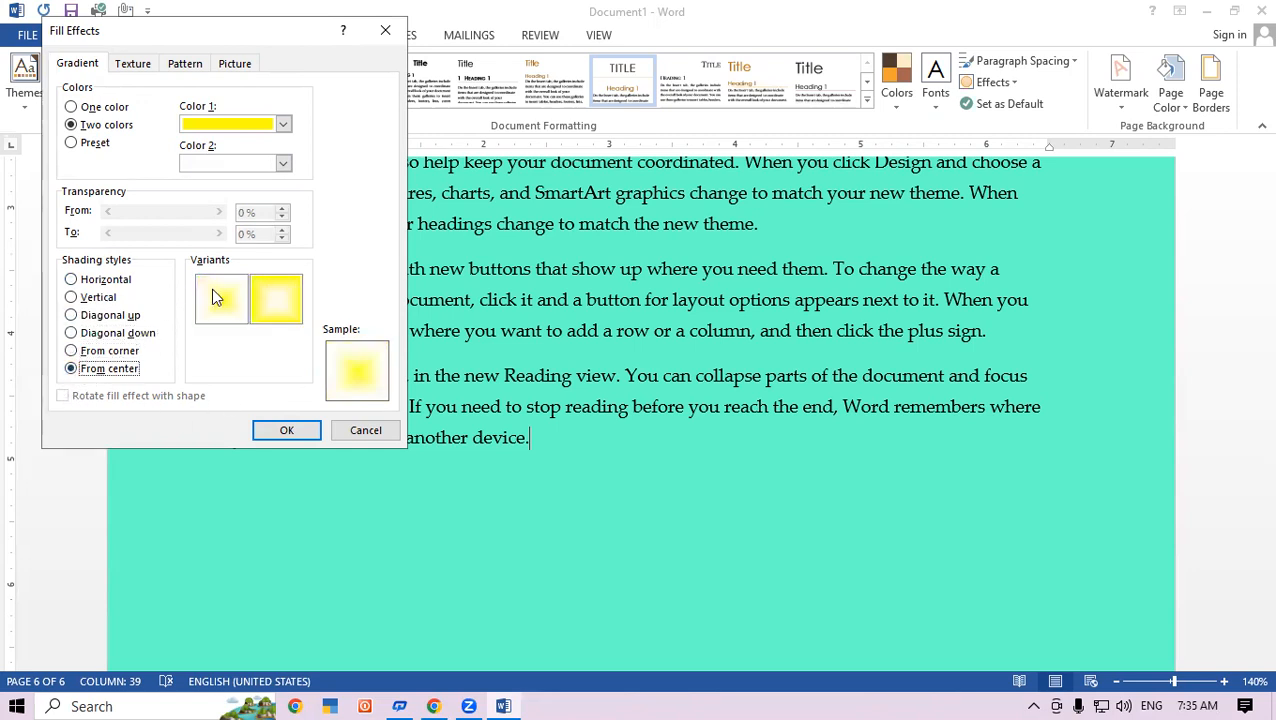
# Apply the yellow and white gradient to the pages with the Diagonal up shading style and review it across the document.
pyautogui.click(78, 315)
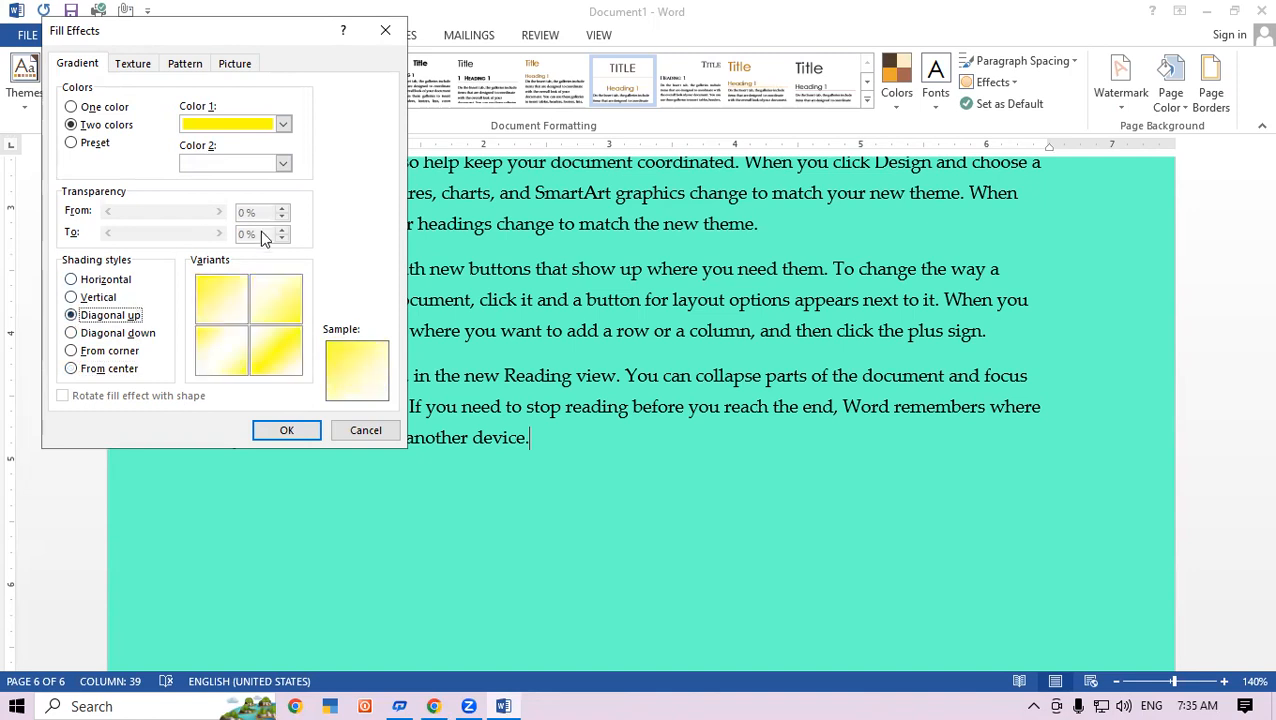
pyautogui.click(307, 430)
pyautogui.scroll(1, 1041, 482)
pyautogui.scroll(-1, 1041, 482)
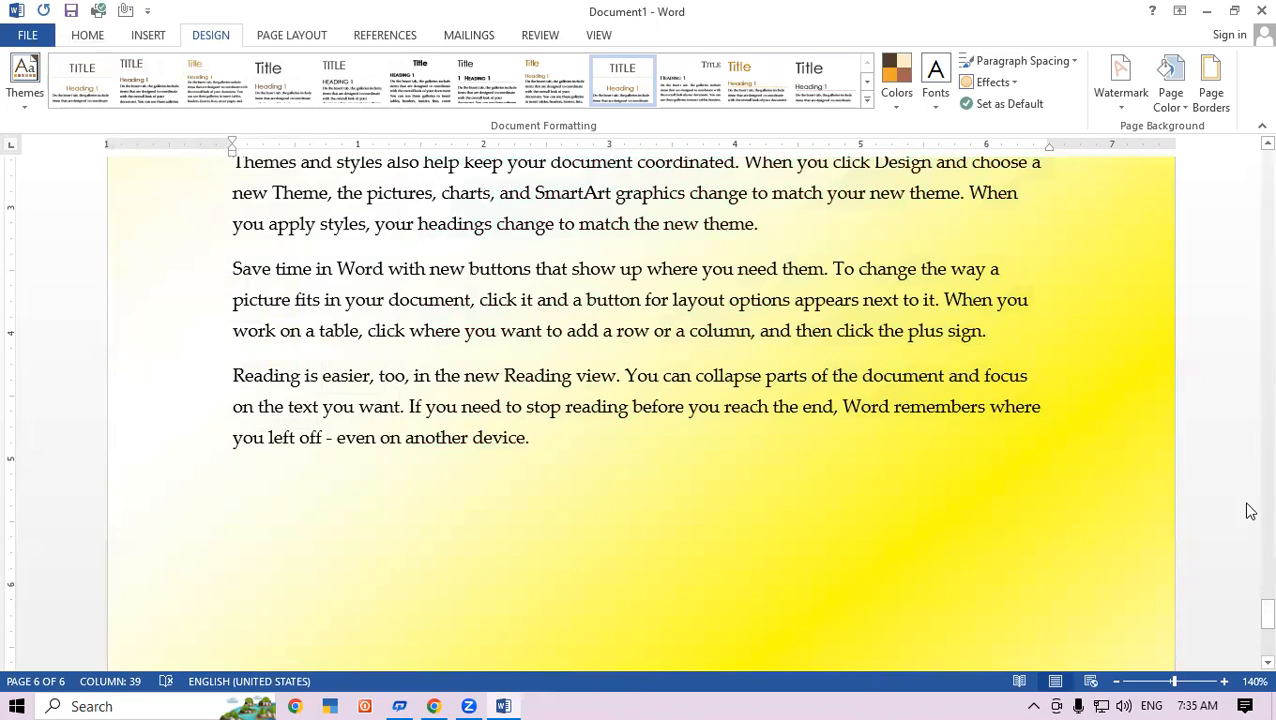
pyautogui.scroll(15, 1245, 460)
pyautogui.scroll(-2, 597, 409)
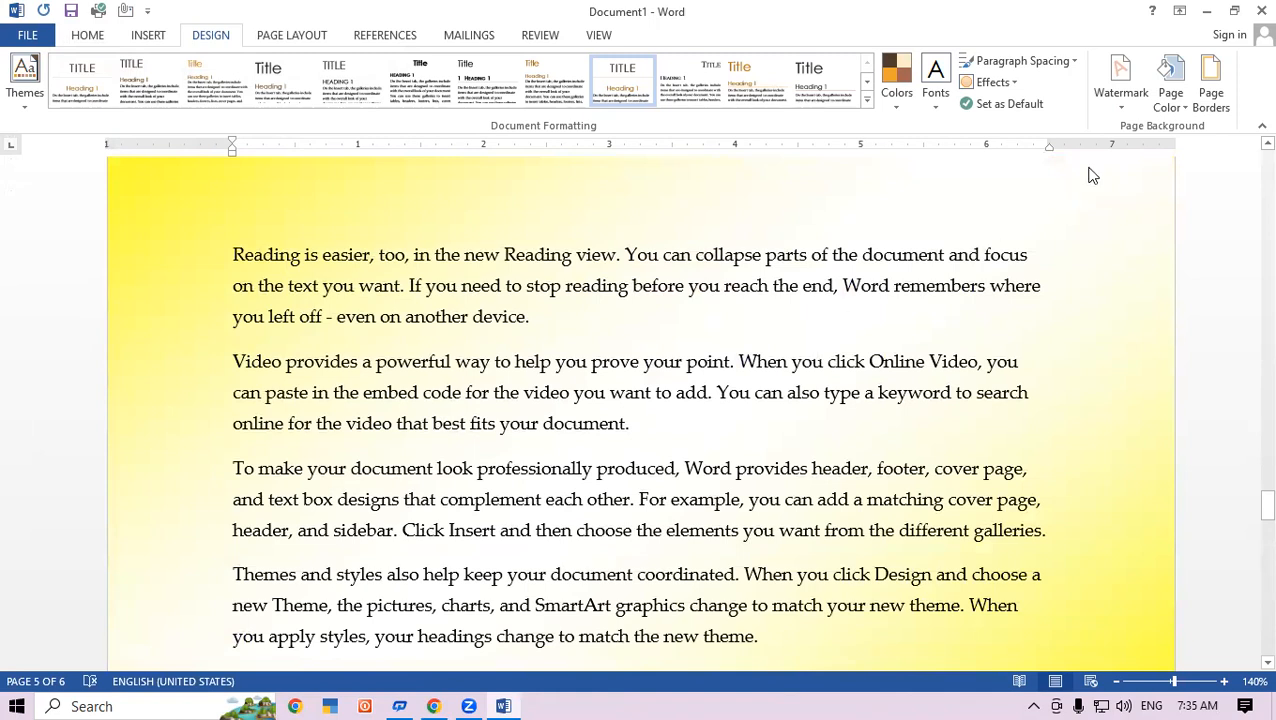
# Replace the gradient page background with the Fish fossil texture.
pyautogui.click(1166, 100)
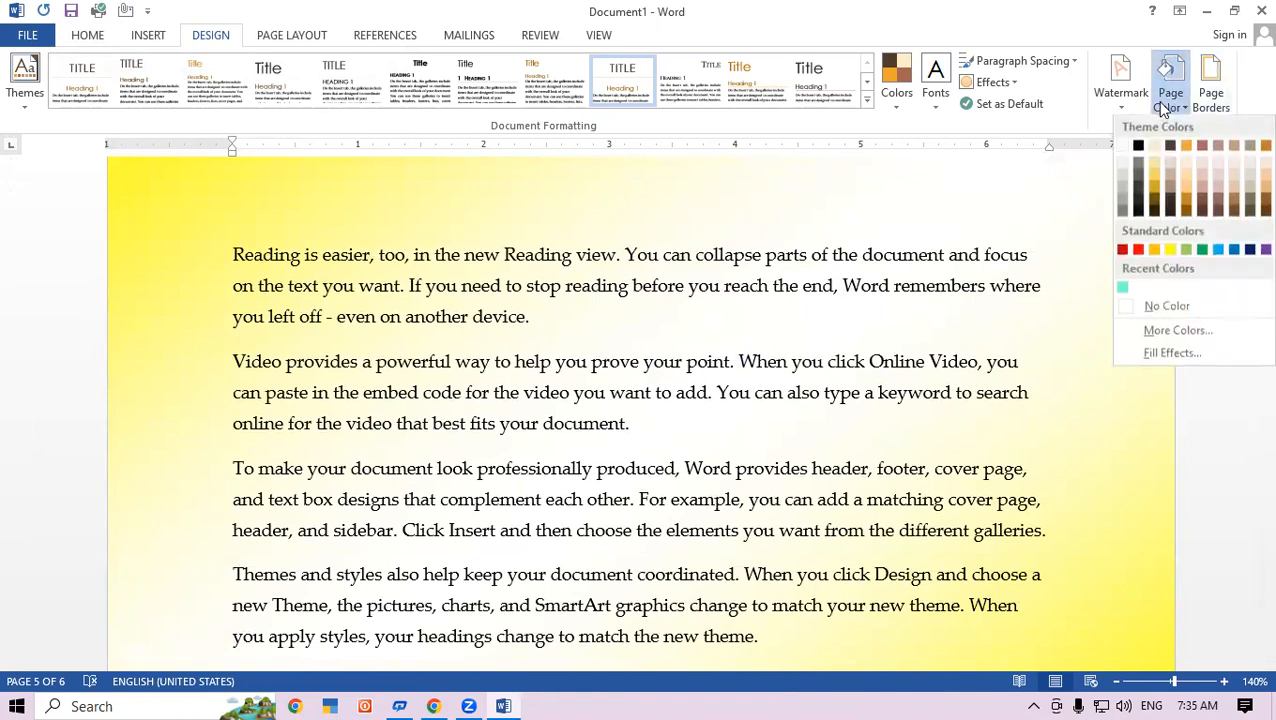
pyautogui.click(1166, 354)
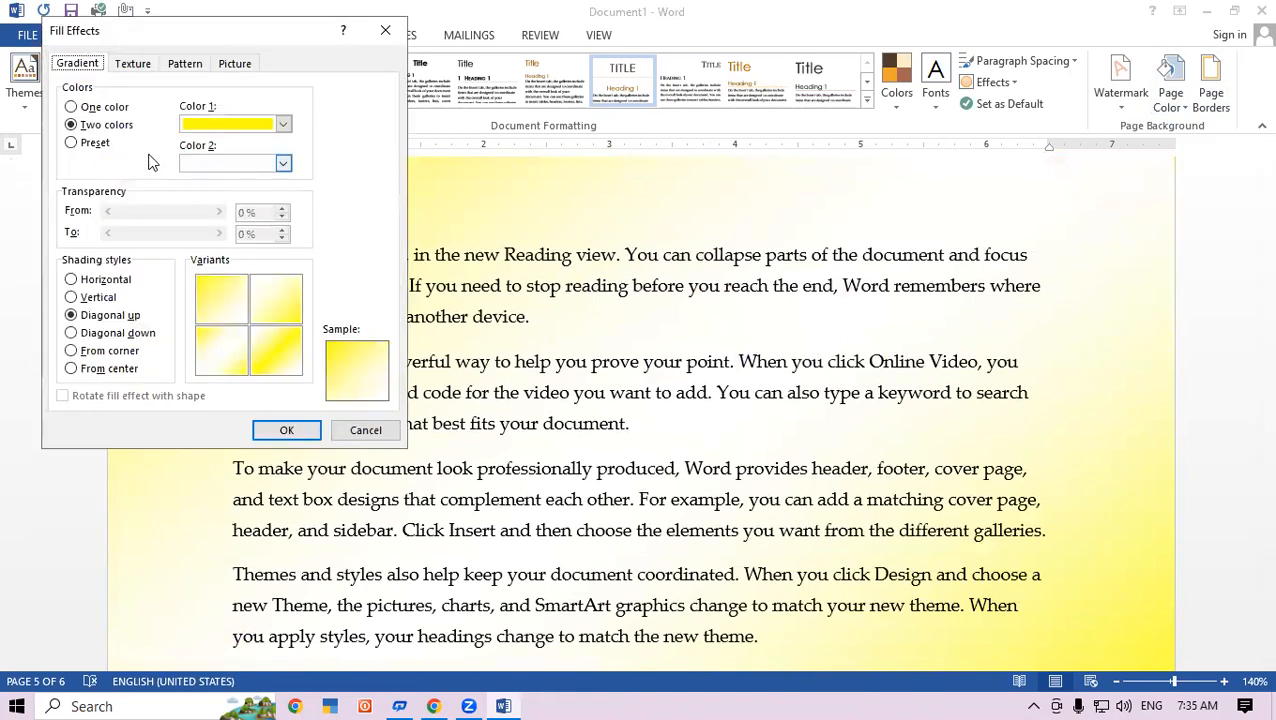
pyautogui.moveTo(175, 45); pyautogui.dragTo(265, 32)
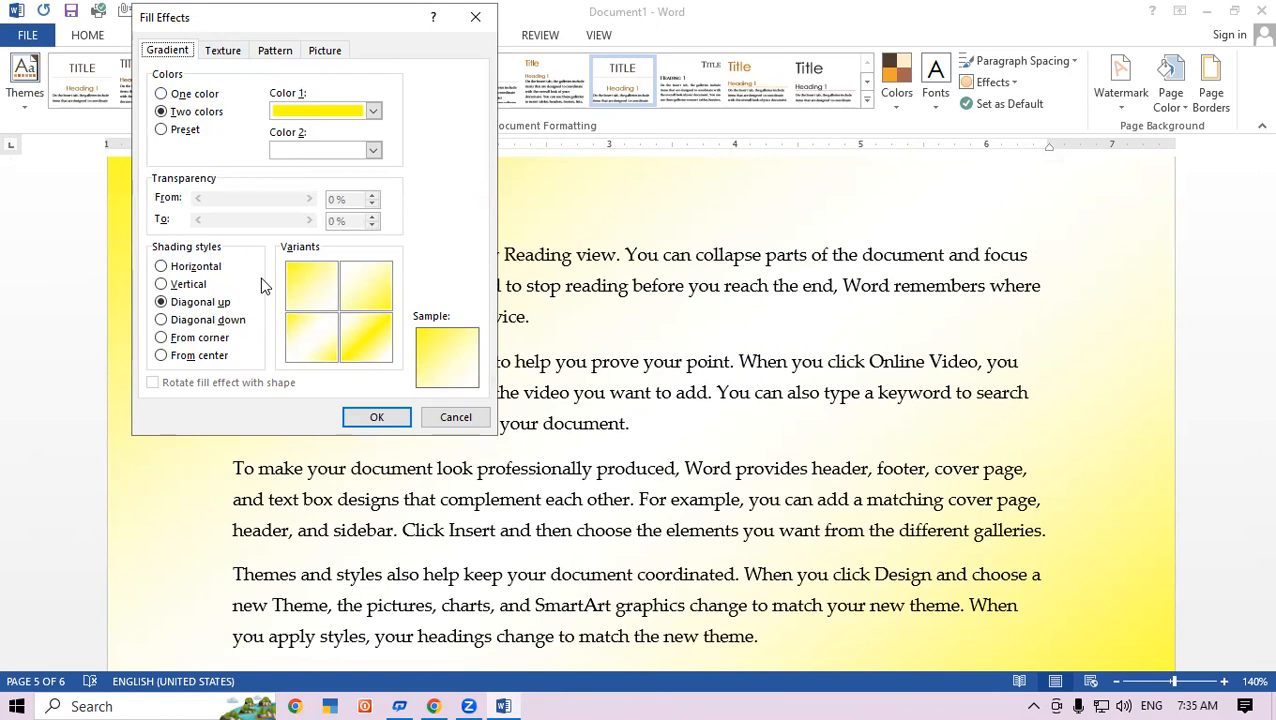
pyautogui.click(224, 51)
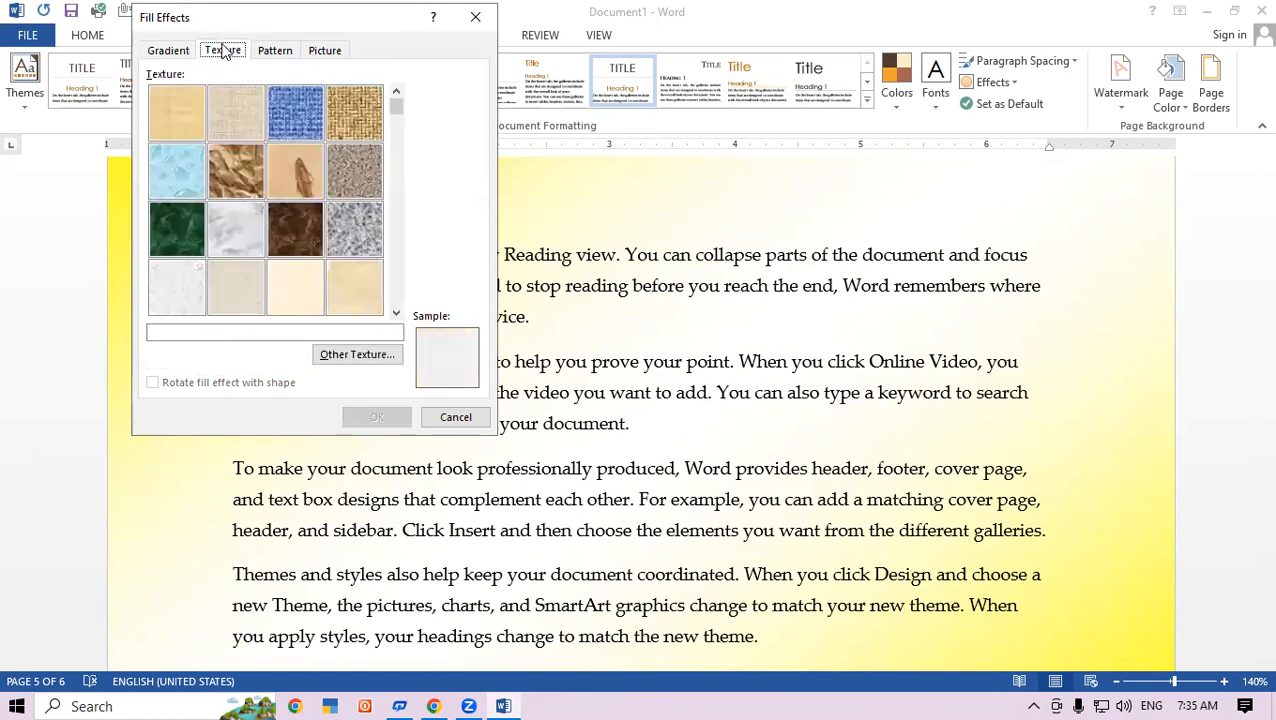
pyautogui.click(296, 170)
pyautogui.click(375, 419)
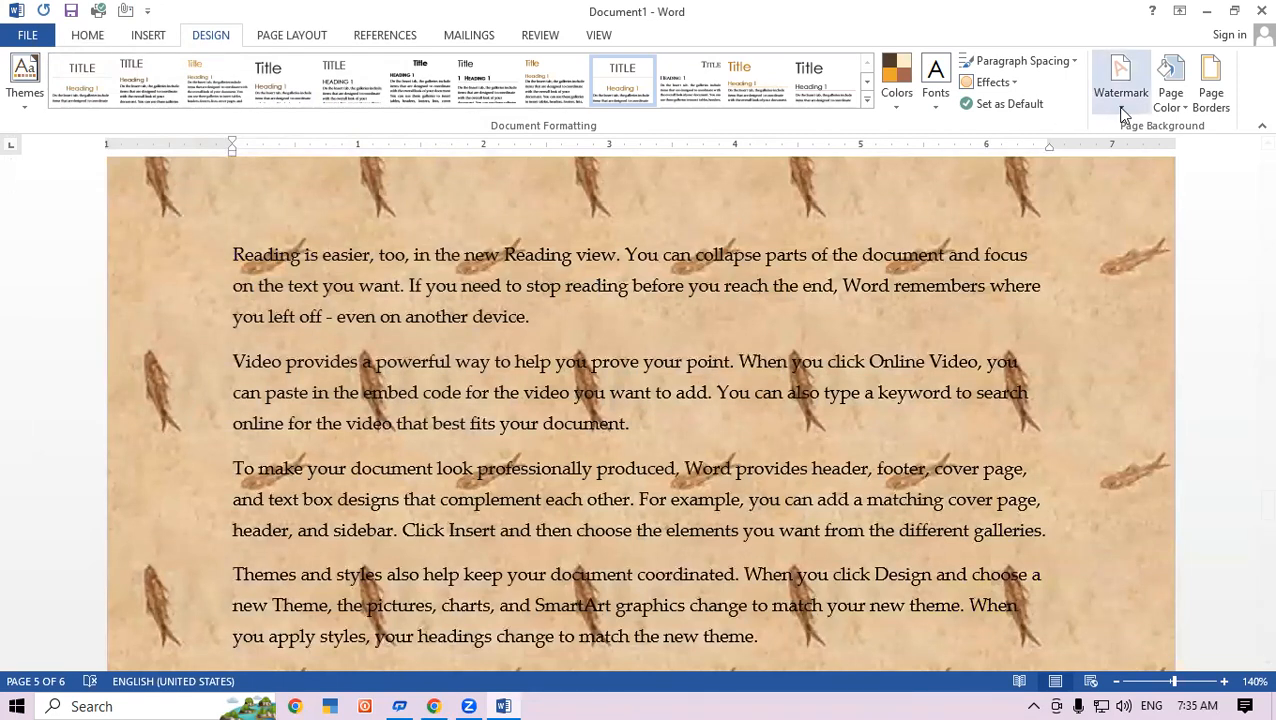
# Change the page background texture to Water droplets.
pyautogui.click(1163, 100)
pyautogui.click(1170, 353)
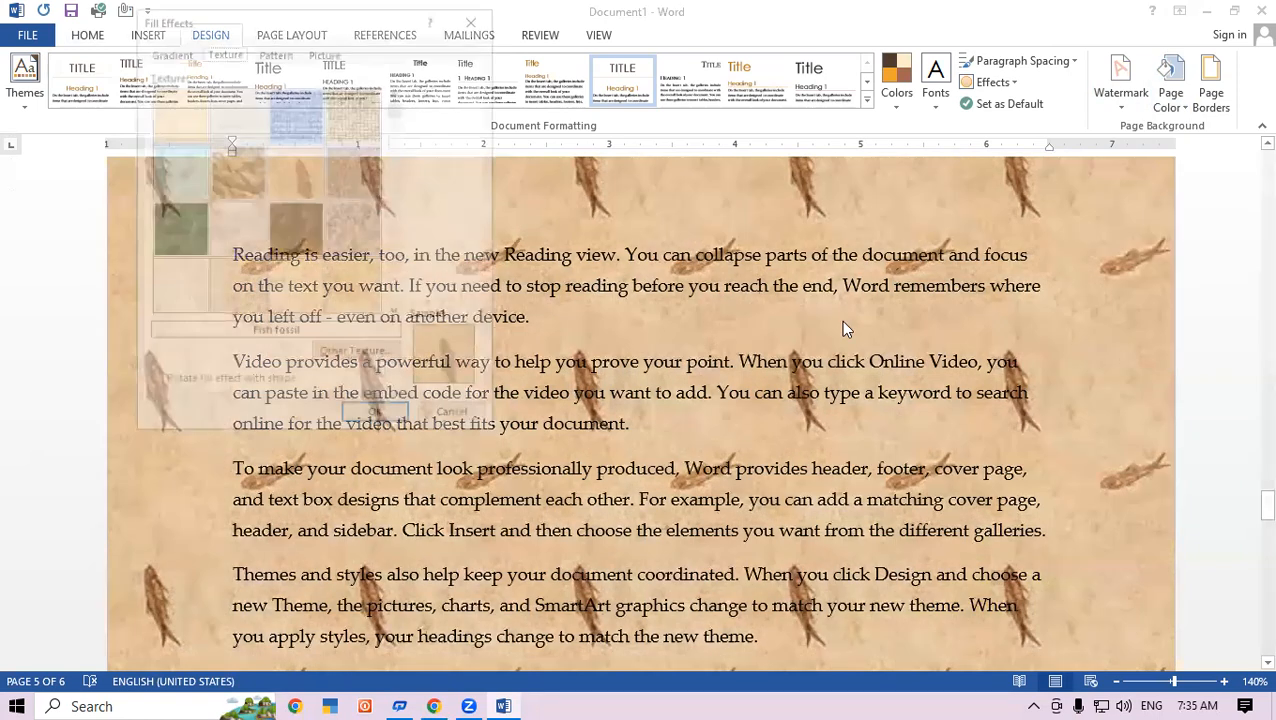
pyautogui.click(165, 178)
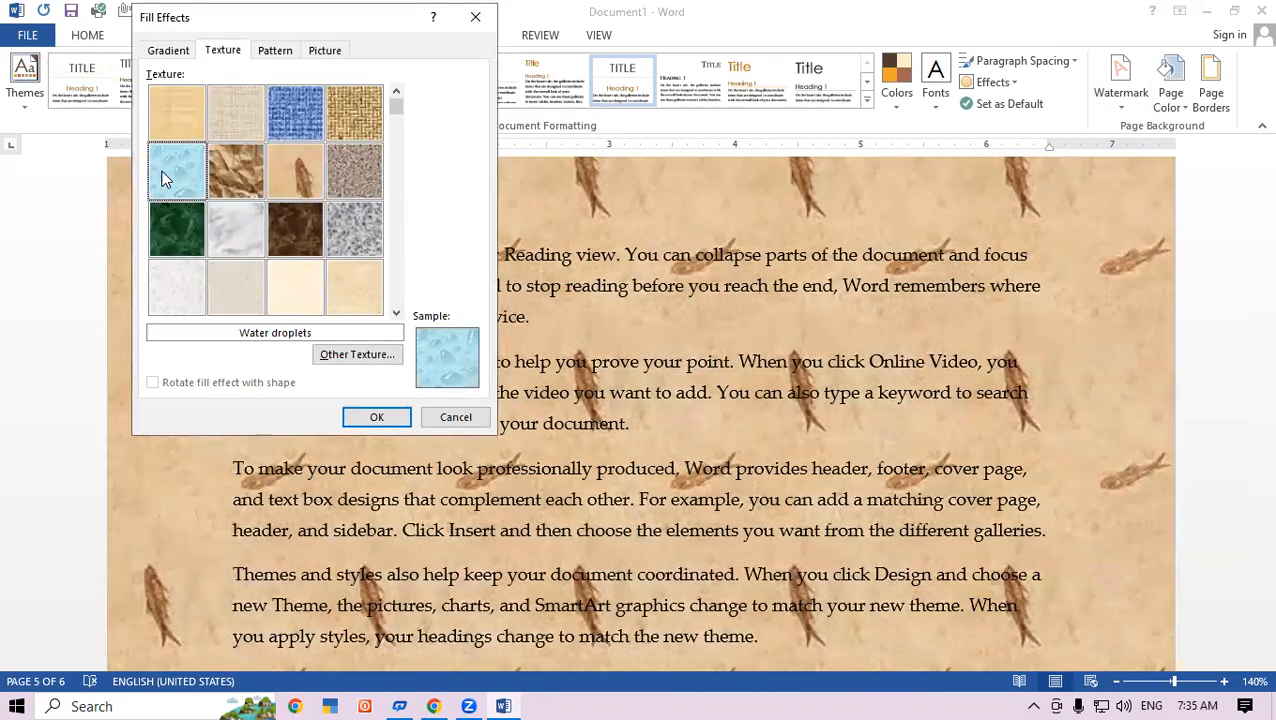
pyautogui.click(376, 417)
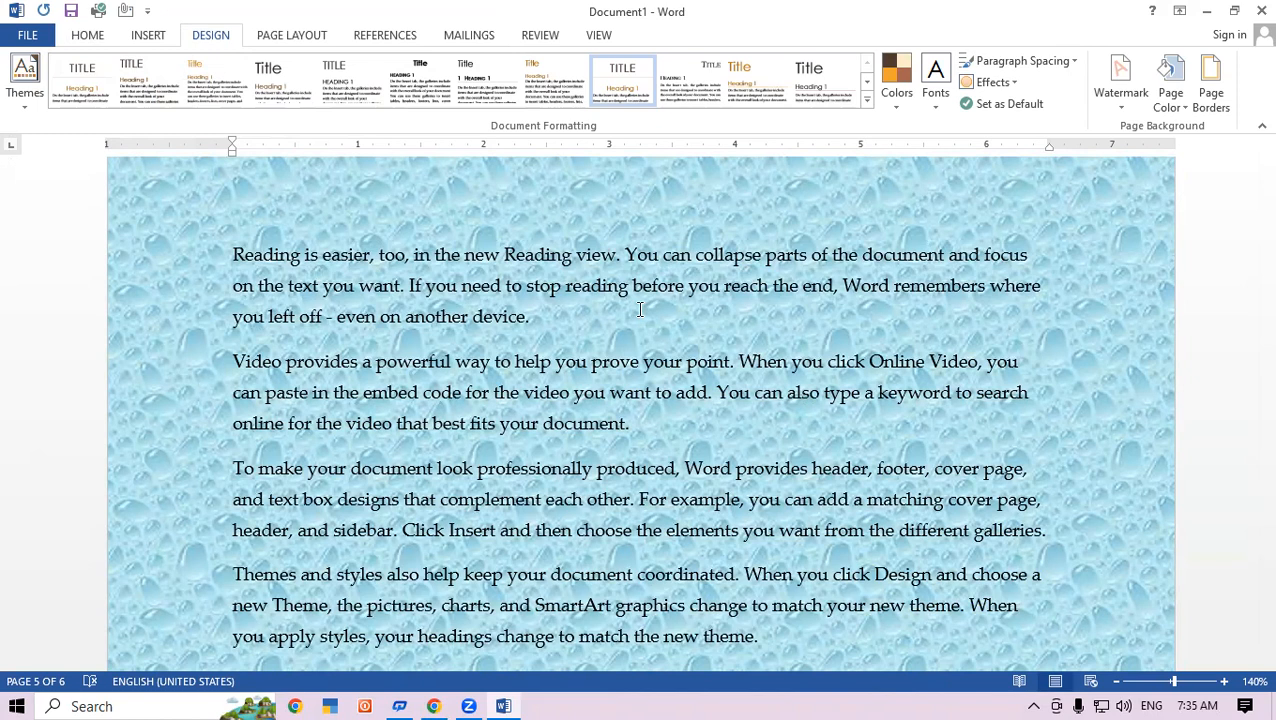
# Change the page background texture to Parchment.
pyautogui.click(1168, 88)
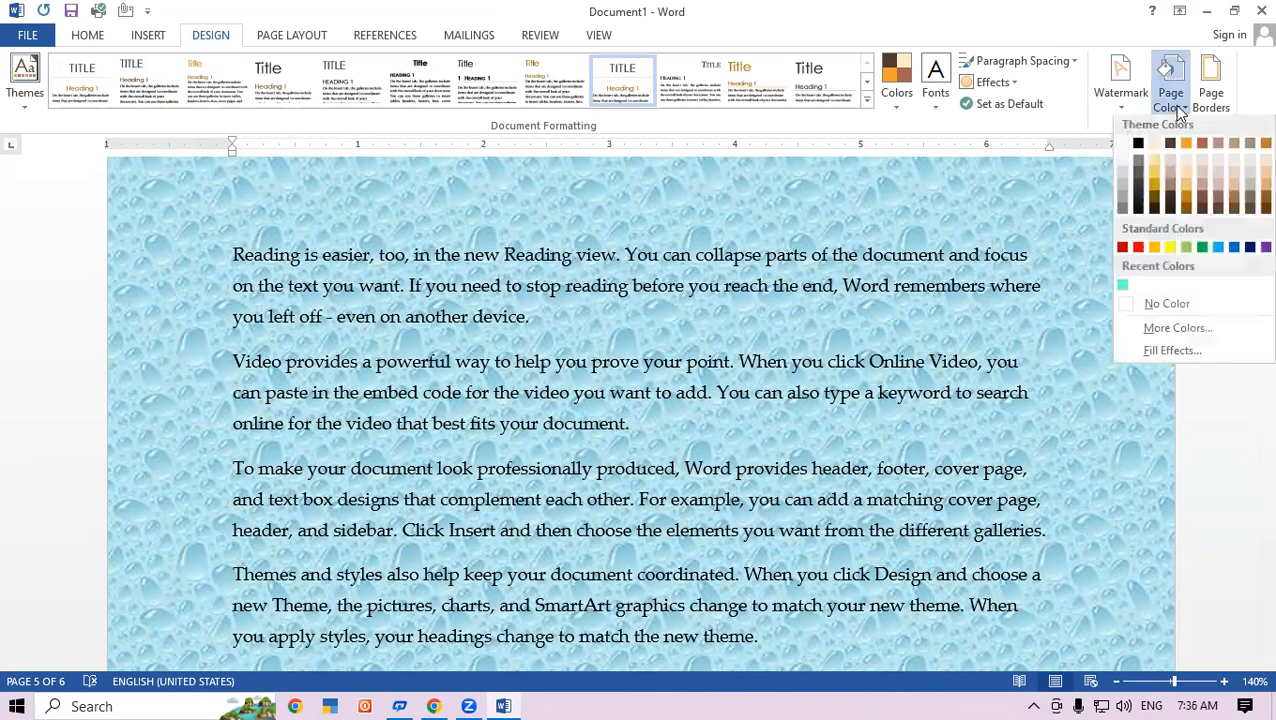
pyautogui.click(1165, 352)
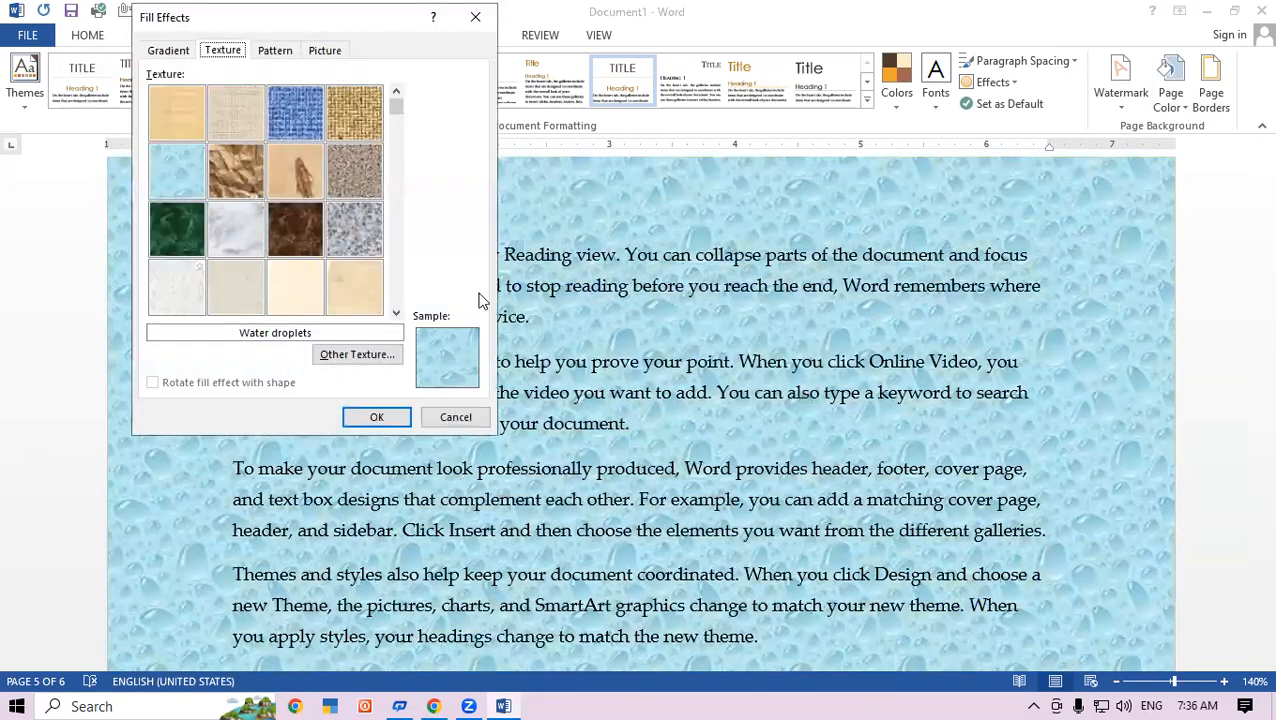
pyautogui.click(298, 286)
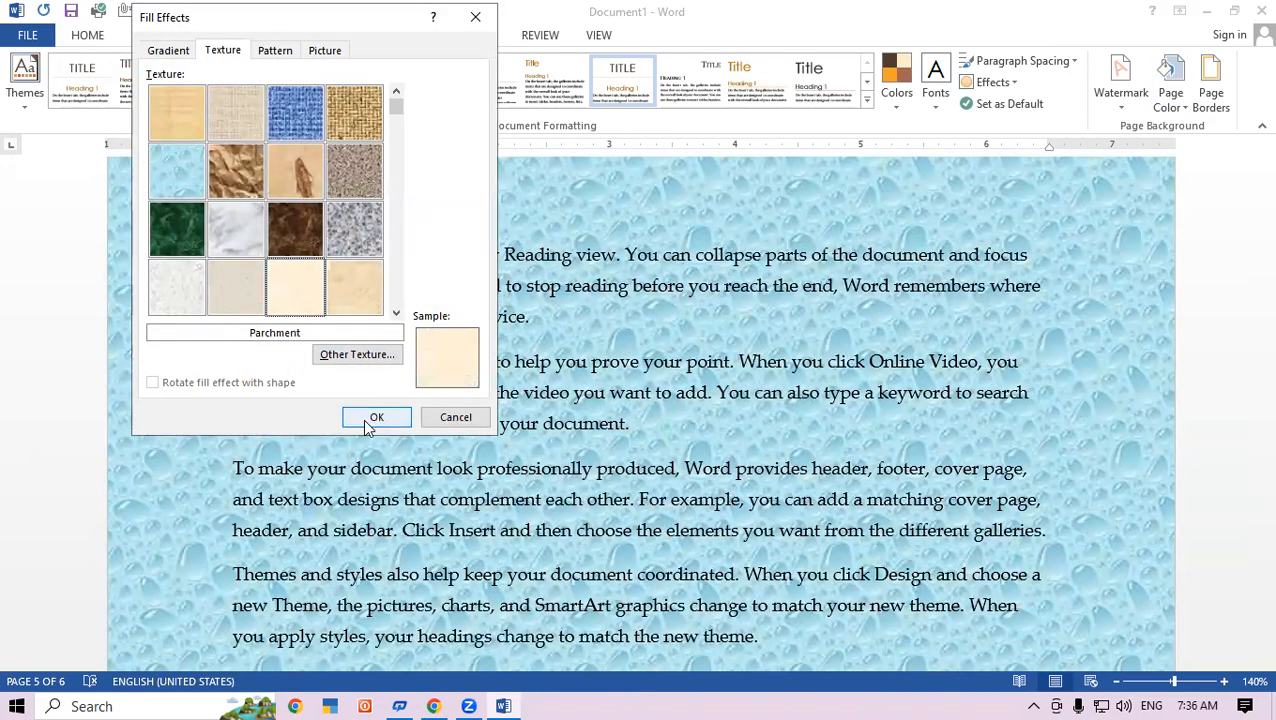
pyautogui.click(372, 417)
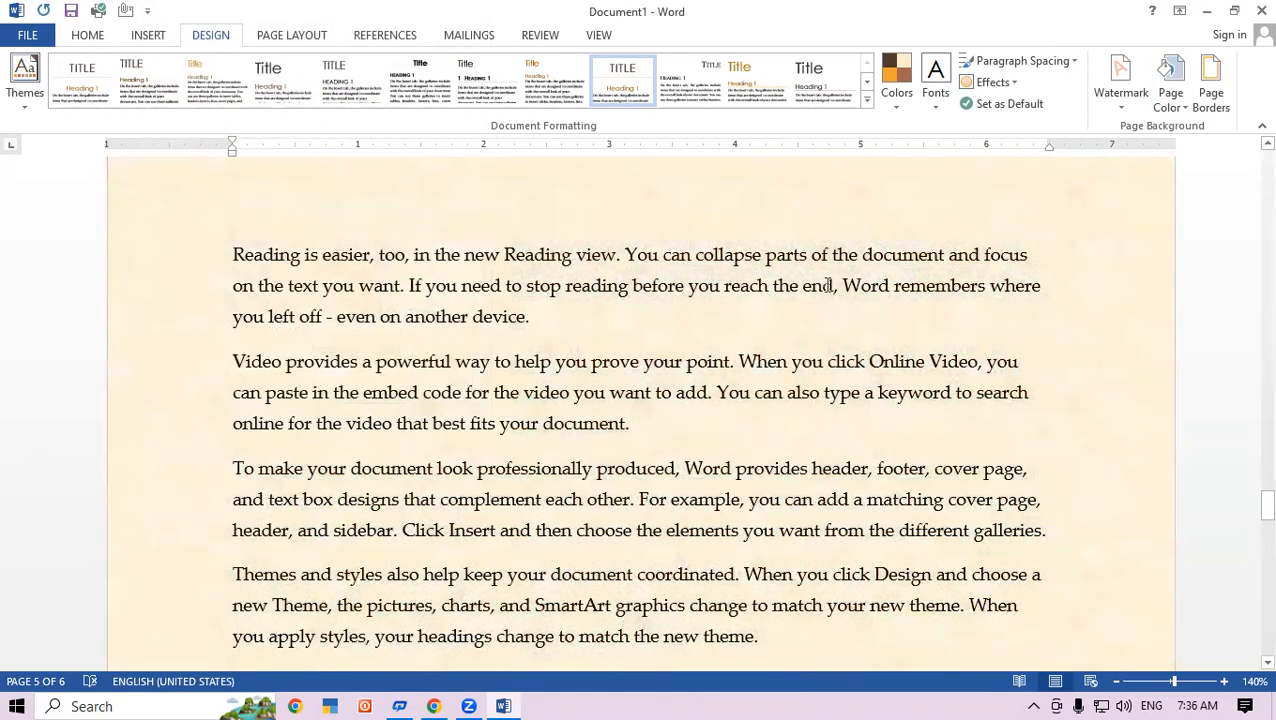
# Browse the remaining textures, and apply the Sphere pattern as the page background instead.
pyautogui.click(1169, 90)
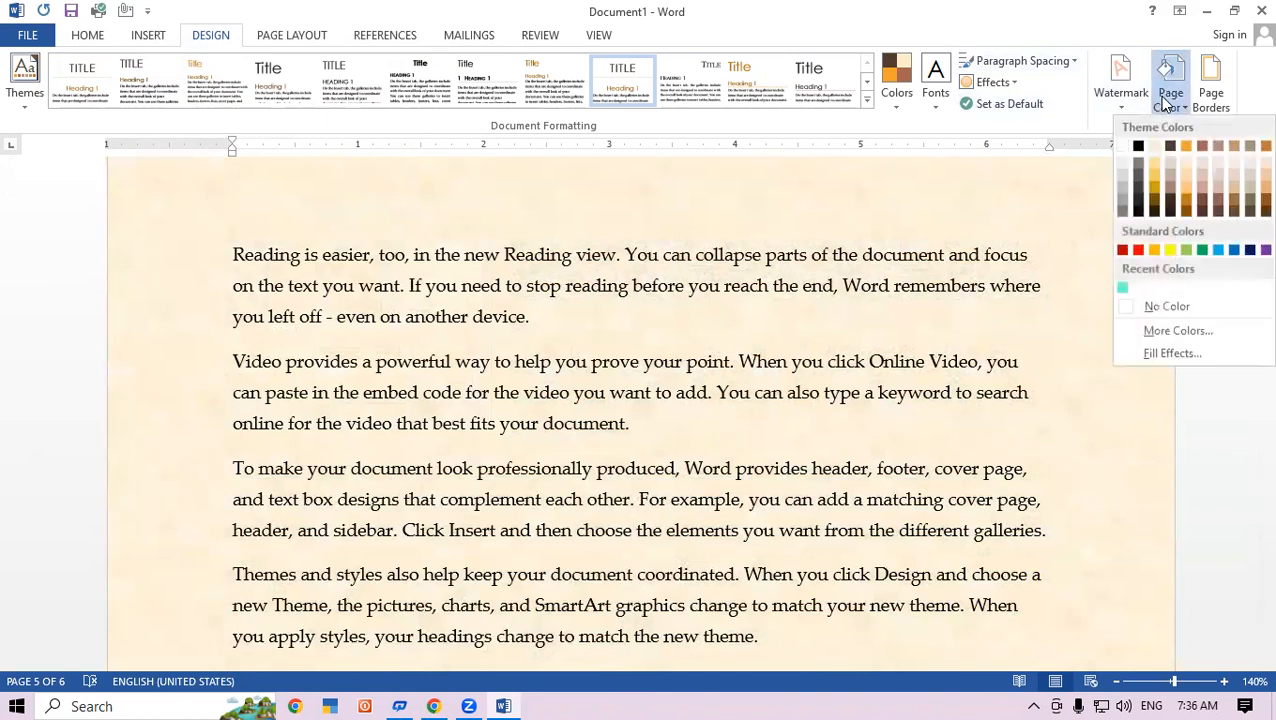
pyautogui.click(1172, 353)
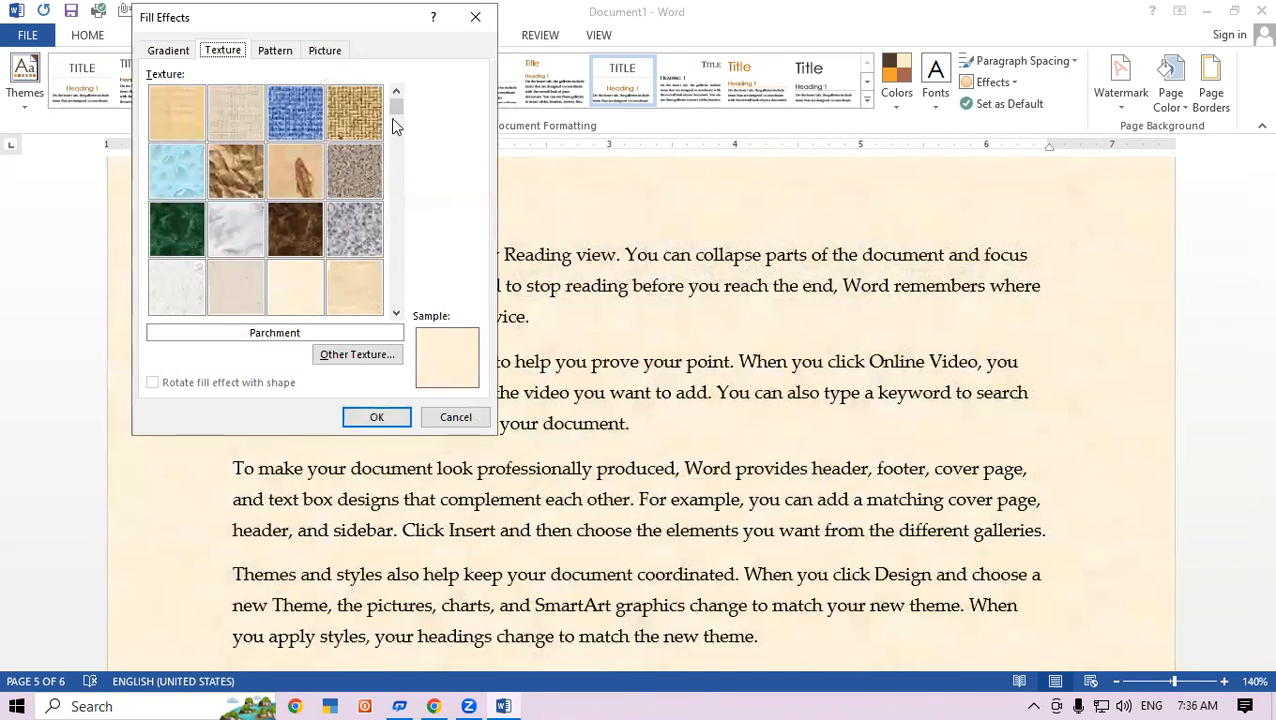
pyautogui.moveTo(413, 205); pyautogui.dragTo(402, 120)
pyautogui.click(273, 52)
pyautogui.click(335, 209)
pyautogui.click(398, 417)
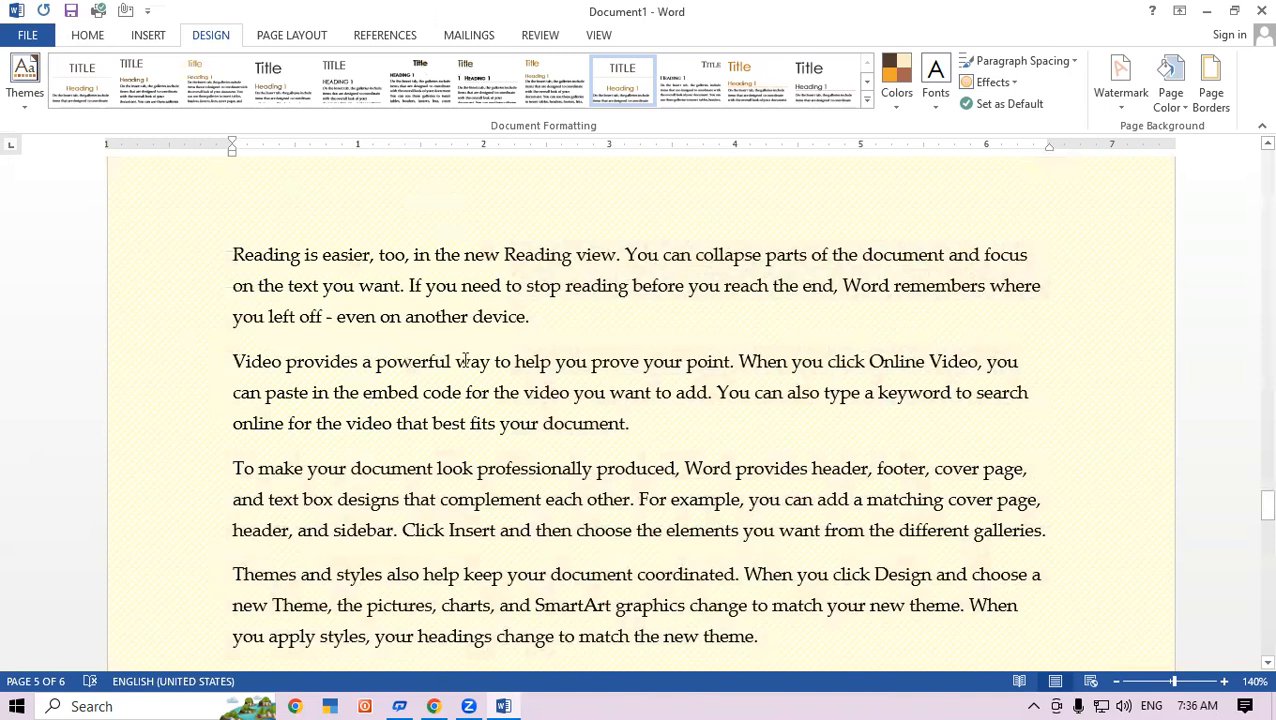
# Fill the page background with the 01312-RoseFlower picture from the Desktop folder.
pyautogui.click(1169, 82)
pyautogui.click(1160, 356)
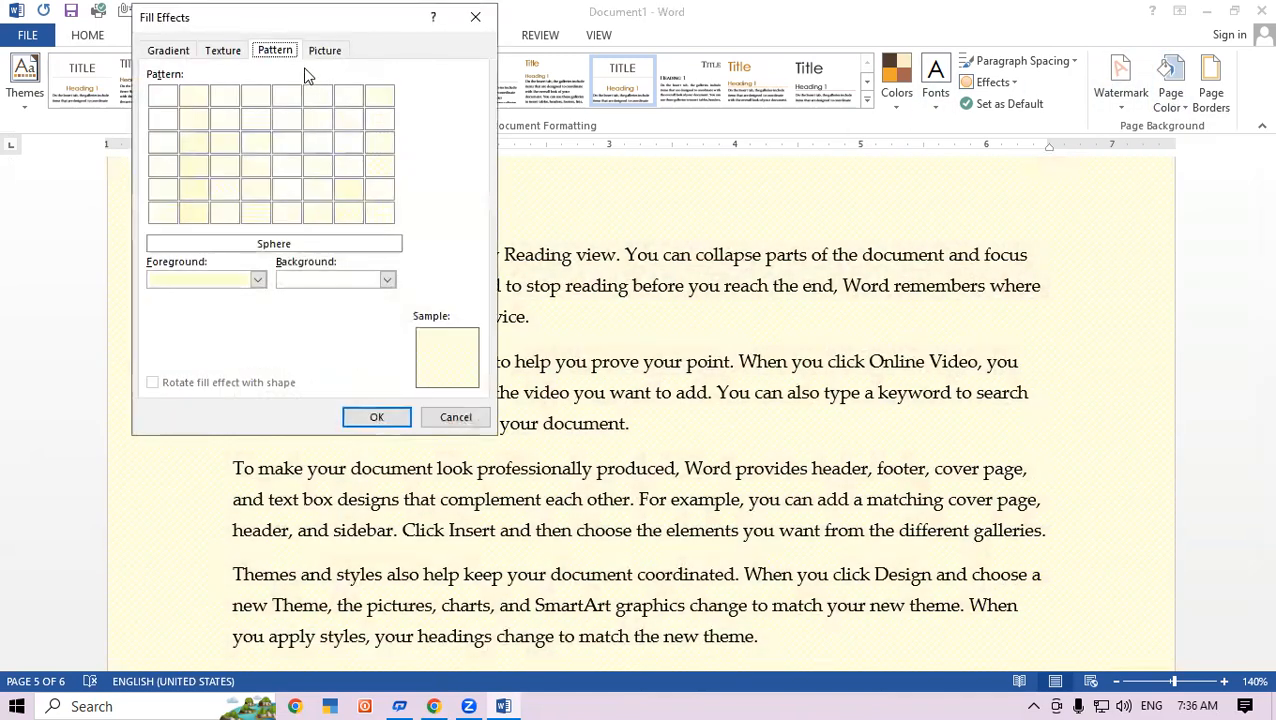
pyautogui.click(322, 52)
pyautogui.click(362, 275)
pyautogui.click(487, 198)
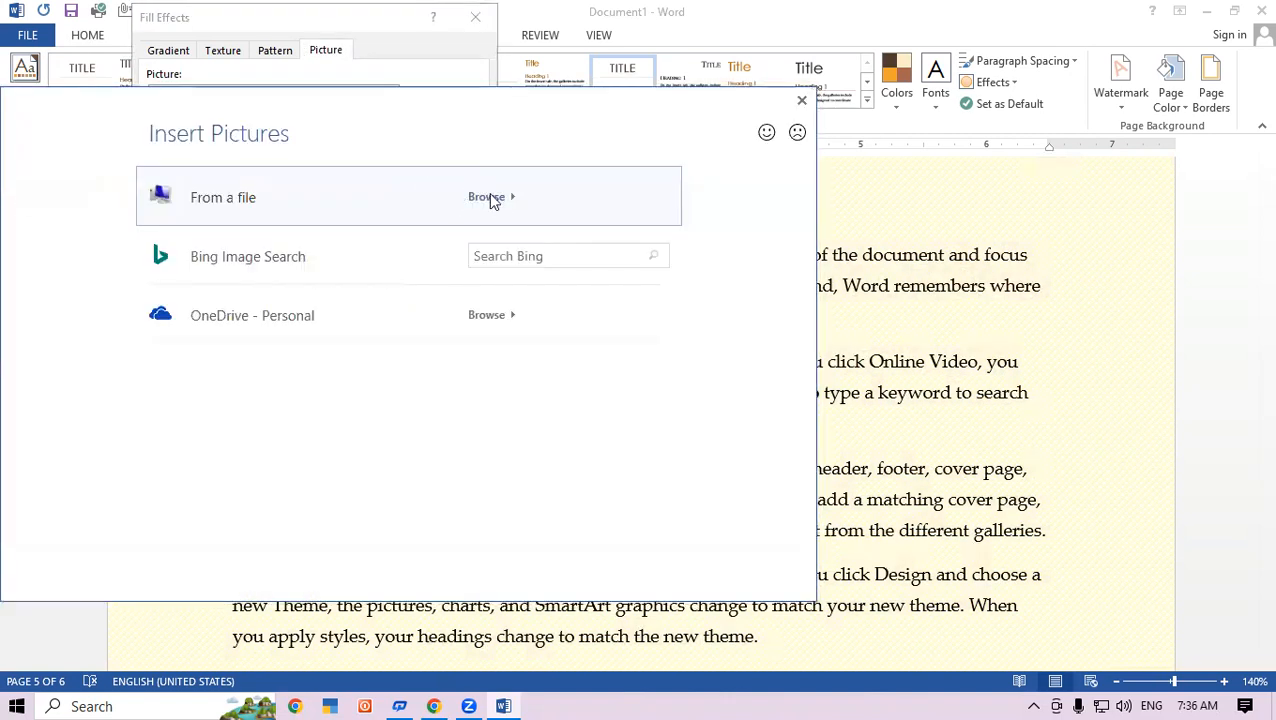
pyautogui.scroll(-4, 488, 200)
pyautogui.scroll(-2, 492, 289)
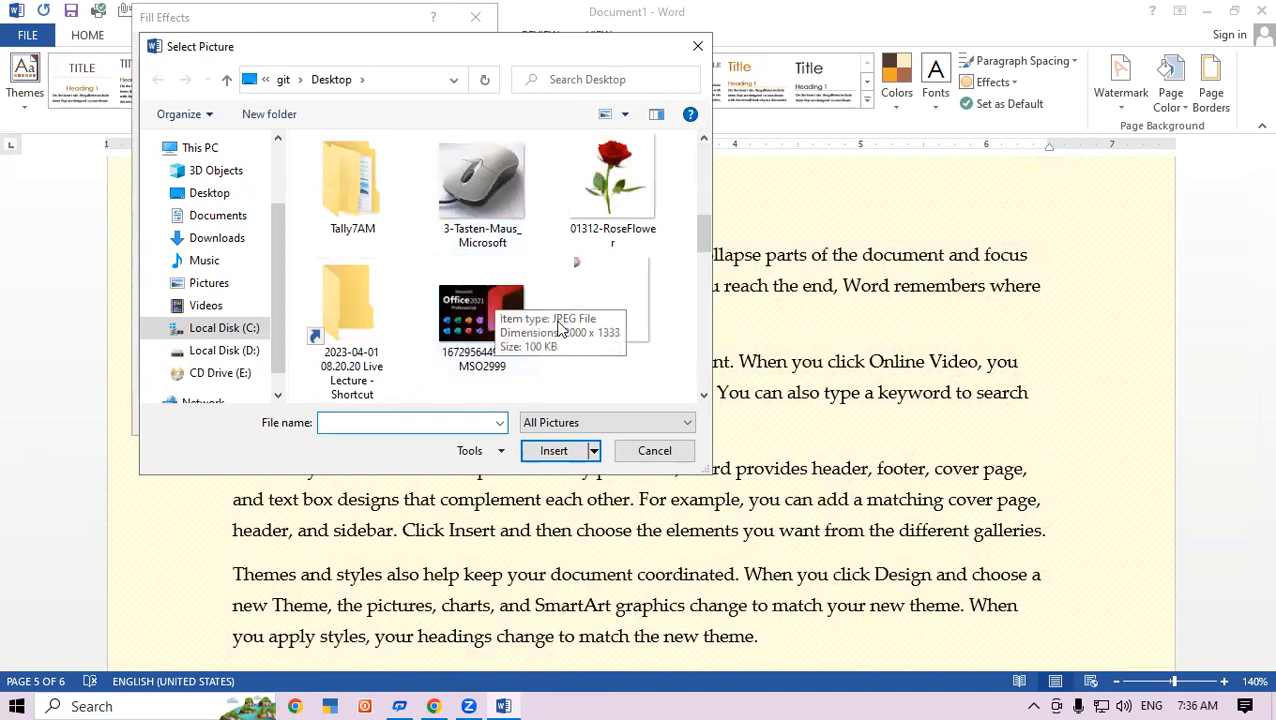
pyautogui.scroll(5, 547, 260)
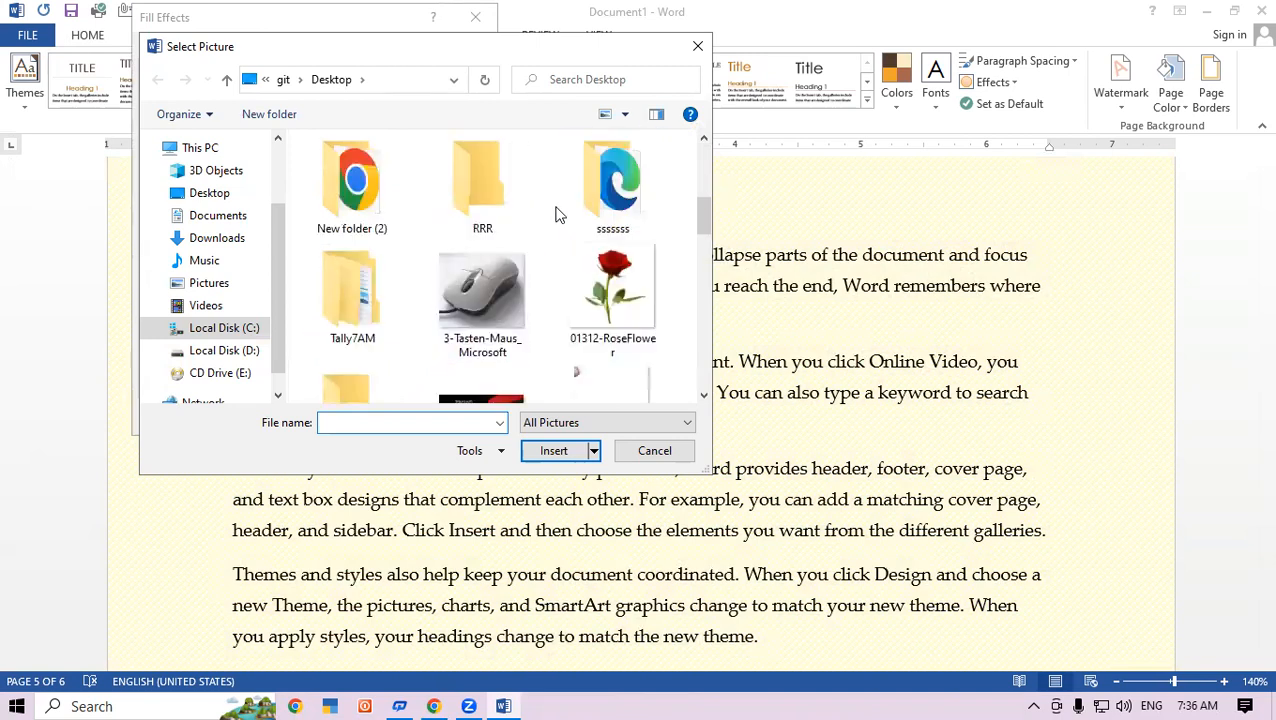
pyautogui.scroll(2, 547, 263)
pyautogui.scroll(-6, 547, 263)
pyautogui.click(605, 190)
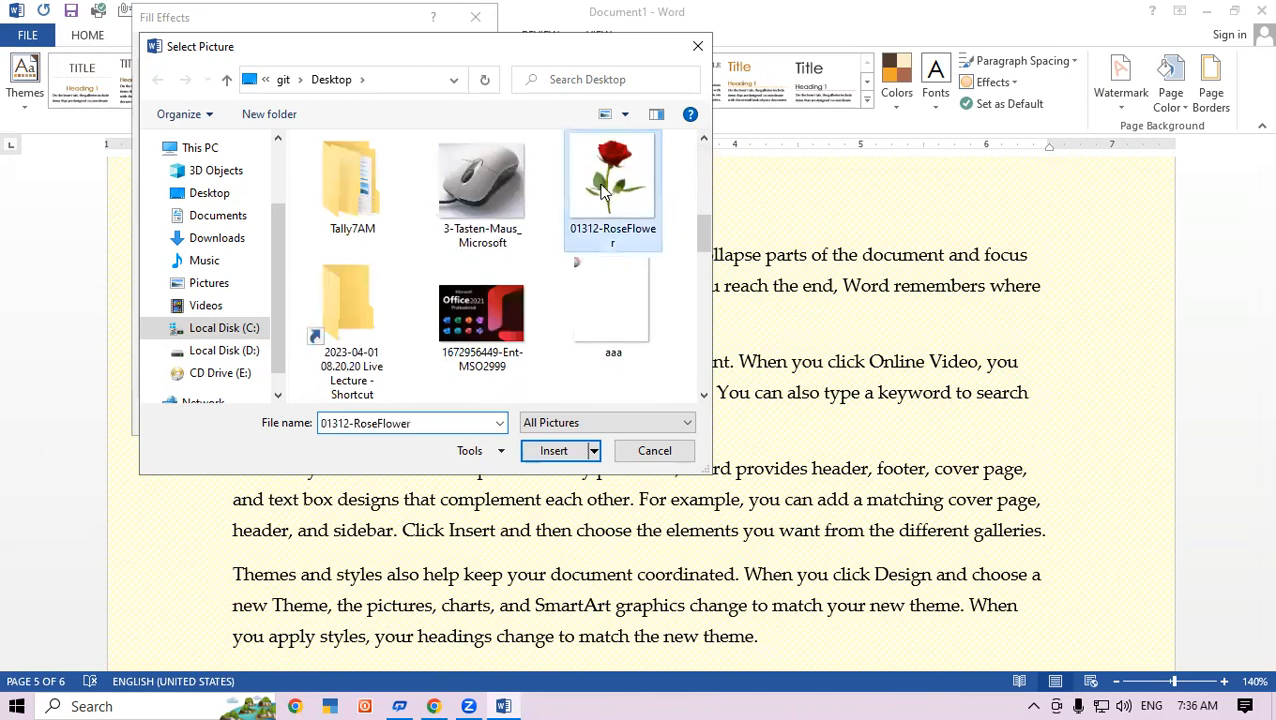
pyautogui.click(555, 450)
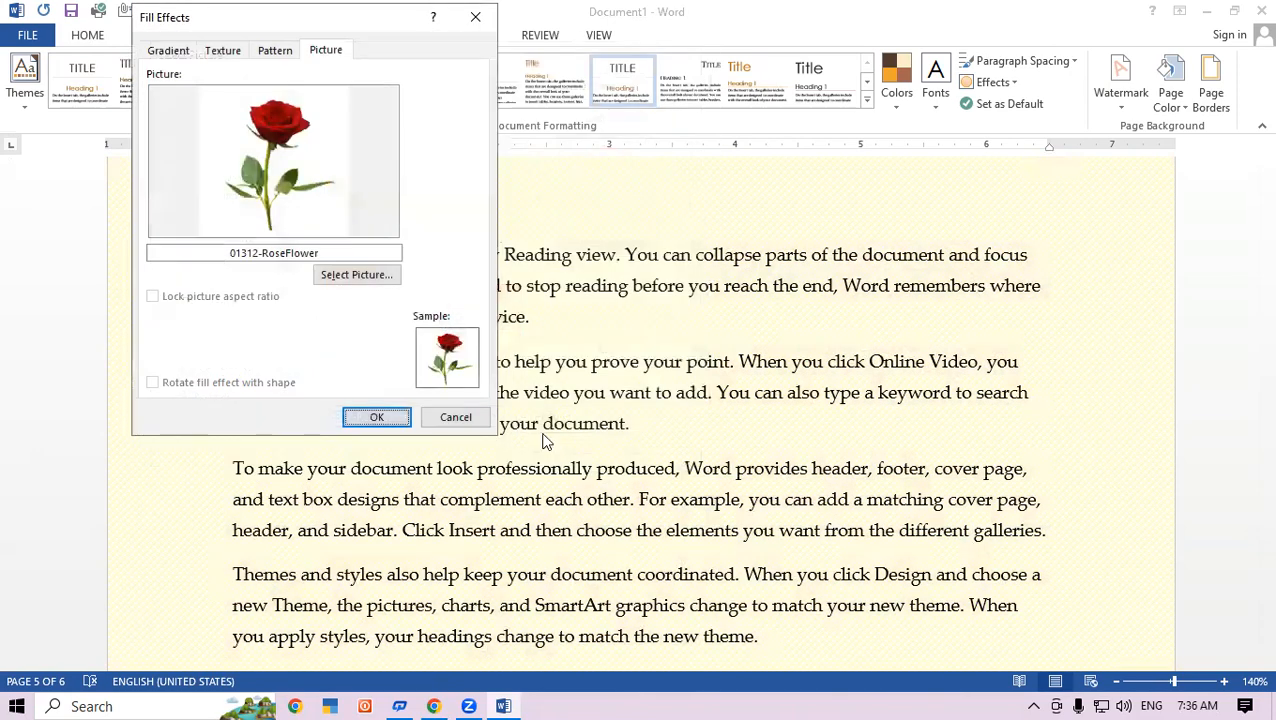
pyautogui.click(372, 419)
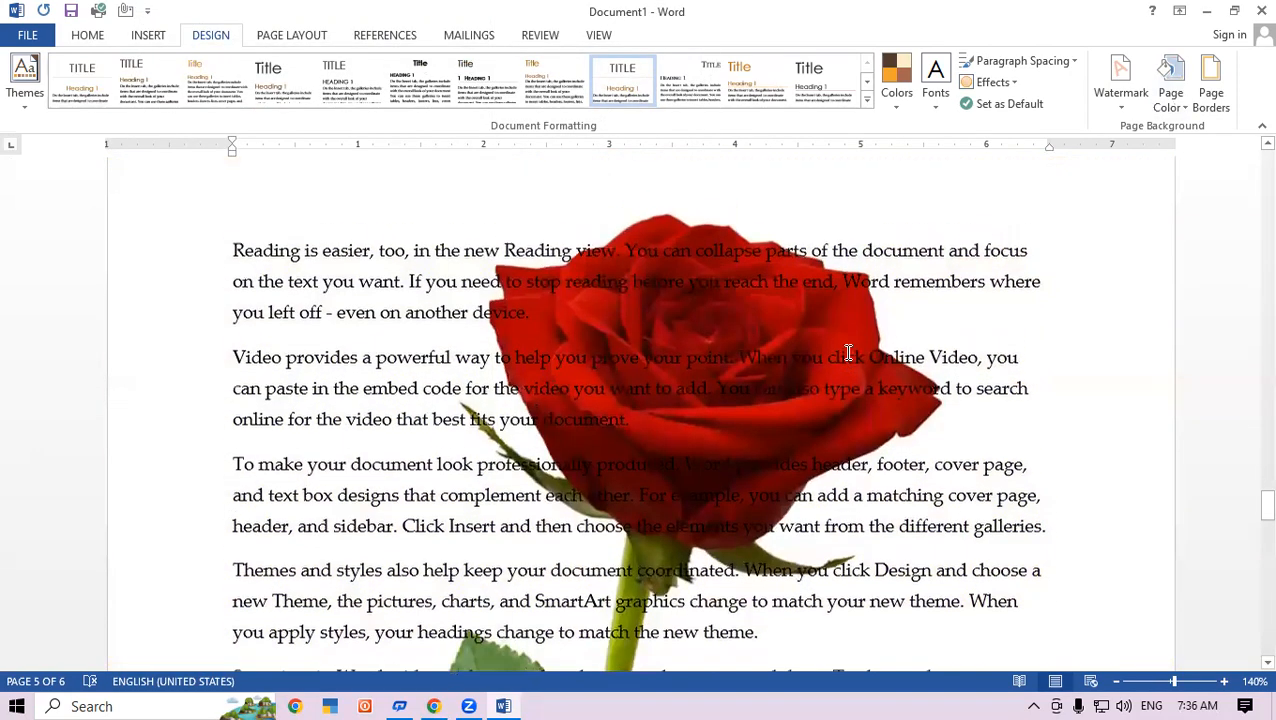
# Replace the picture page background with the standard Yellow page colour.
pyautogui.scroll(-2, 786, 348)
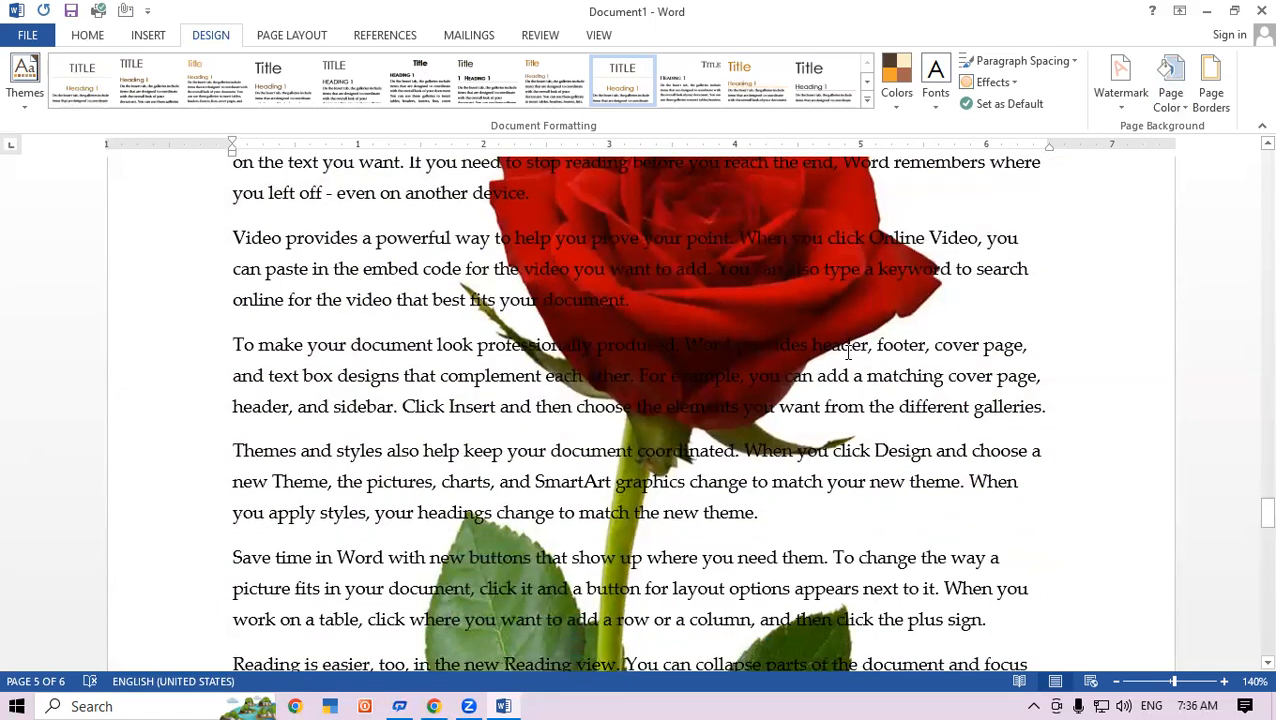
pyautogui.scroll(-1, 848, 350)
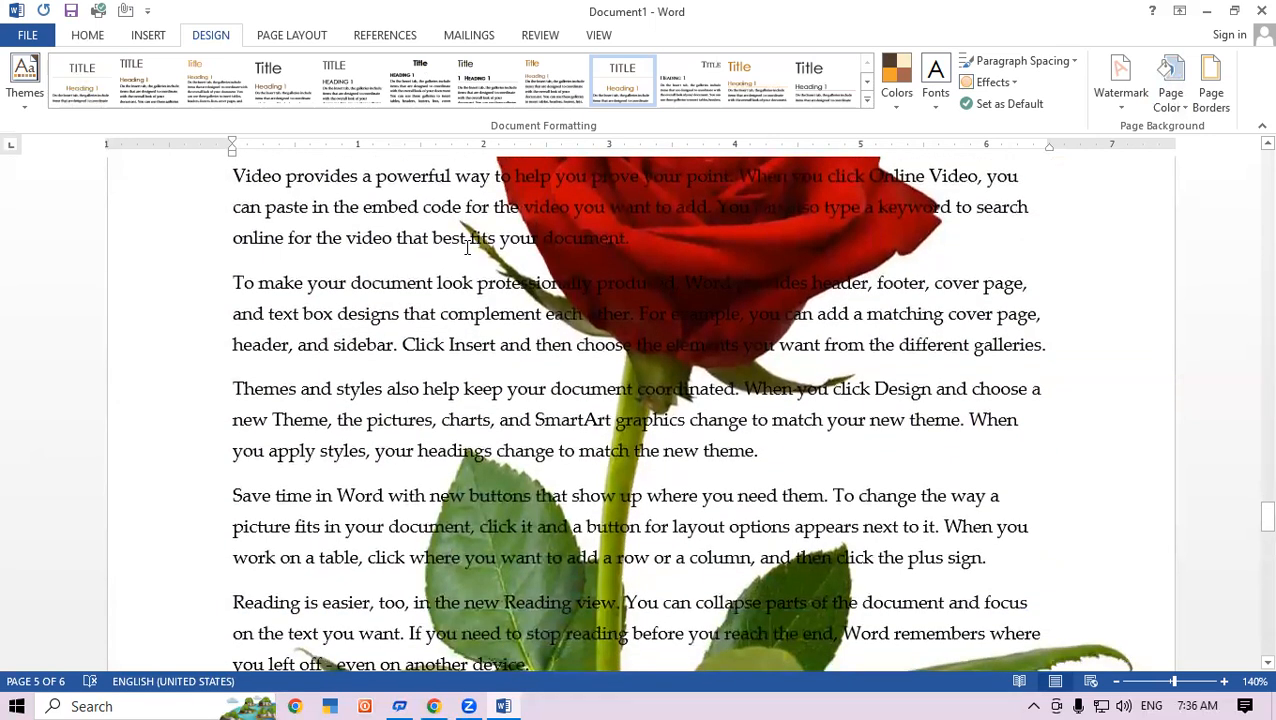
pyautogui.click(1168, 88)
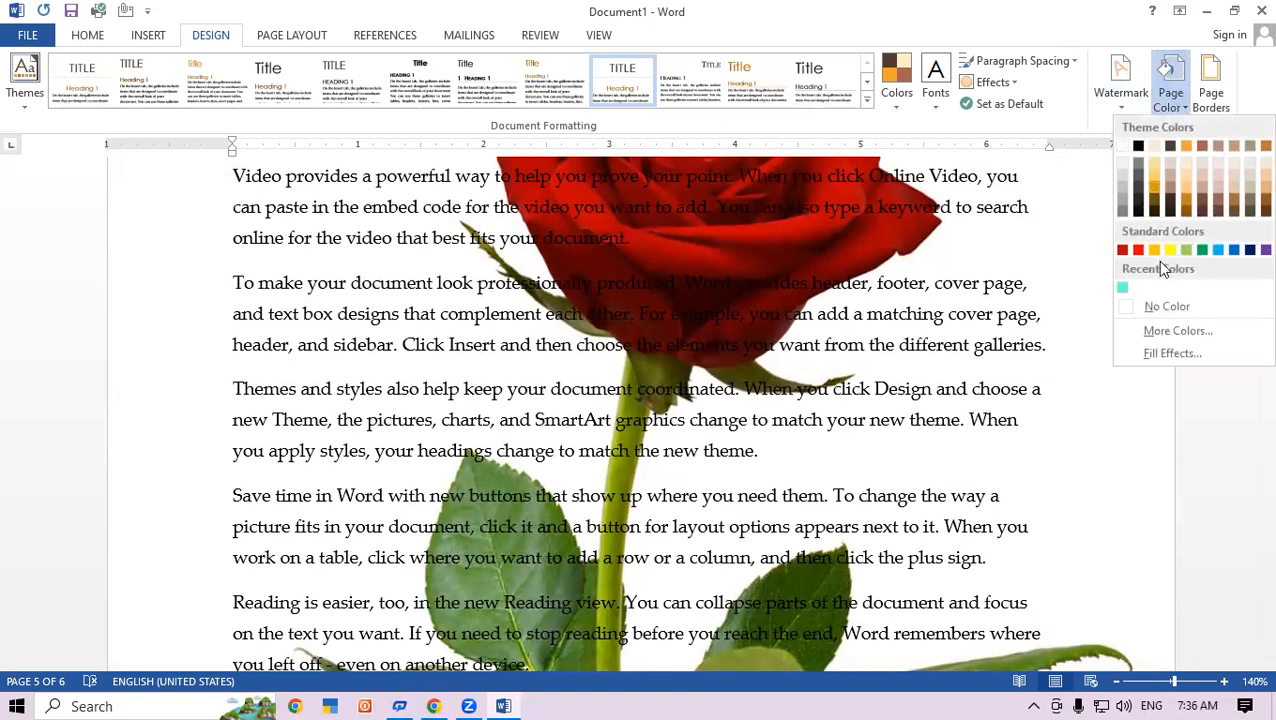
pyautogui.click(1169, 249)
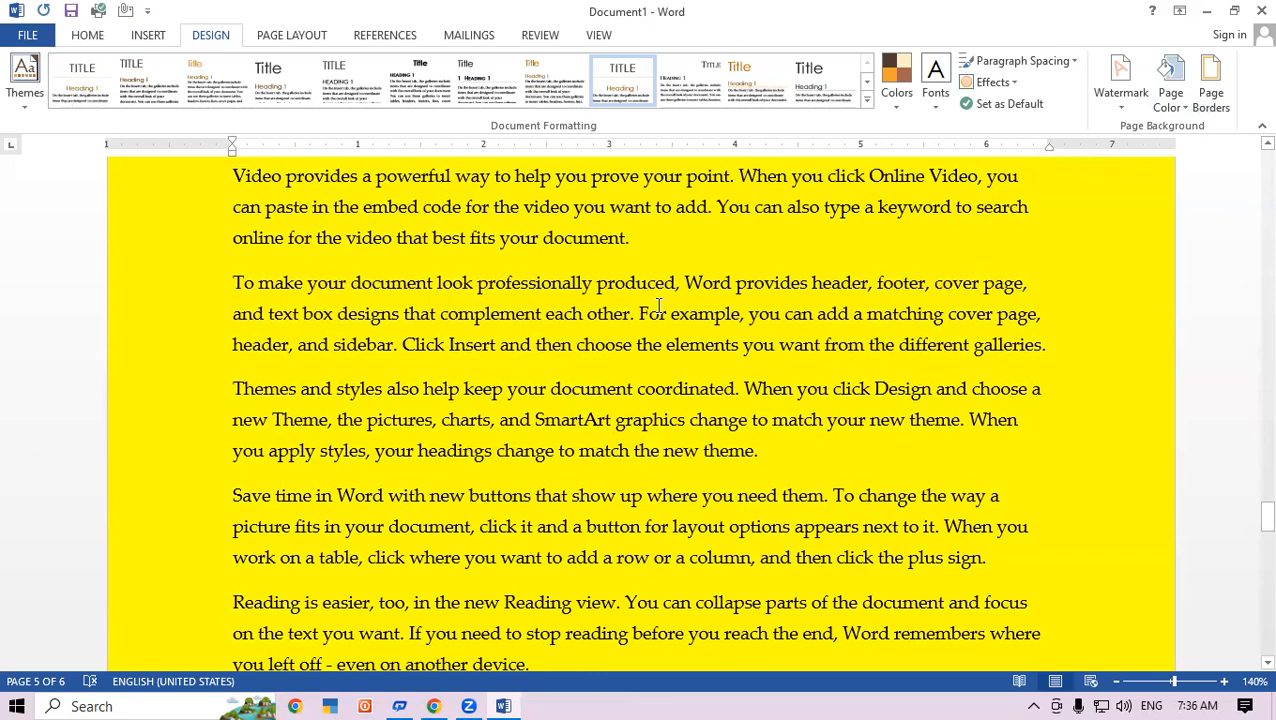
# Preview the Box, Shadow, 3-D and Custom page border settings, and choose Box for the whole document.
pyautogui.click(1208, 77)
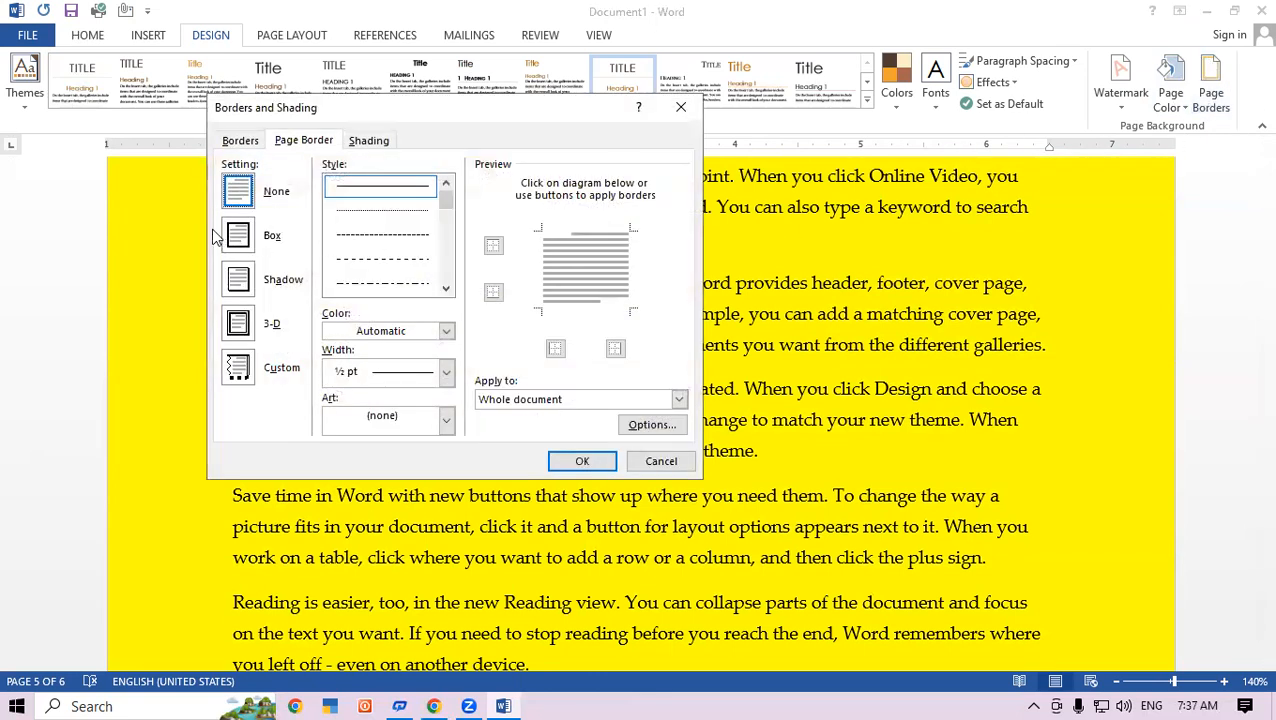
pyautogui.click(238, 238)
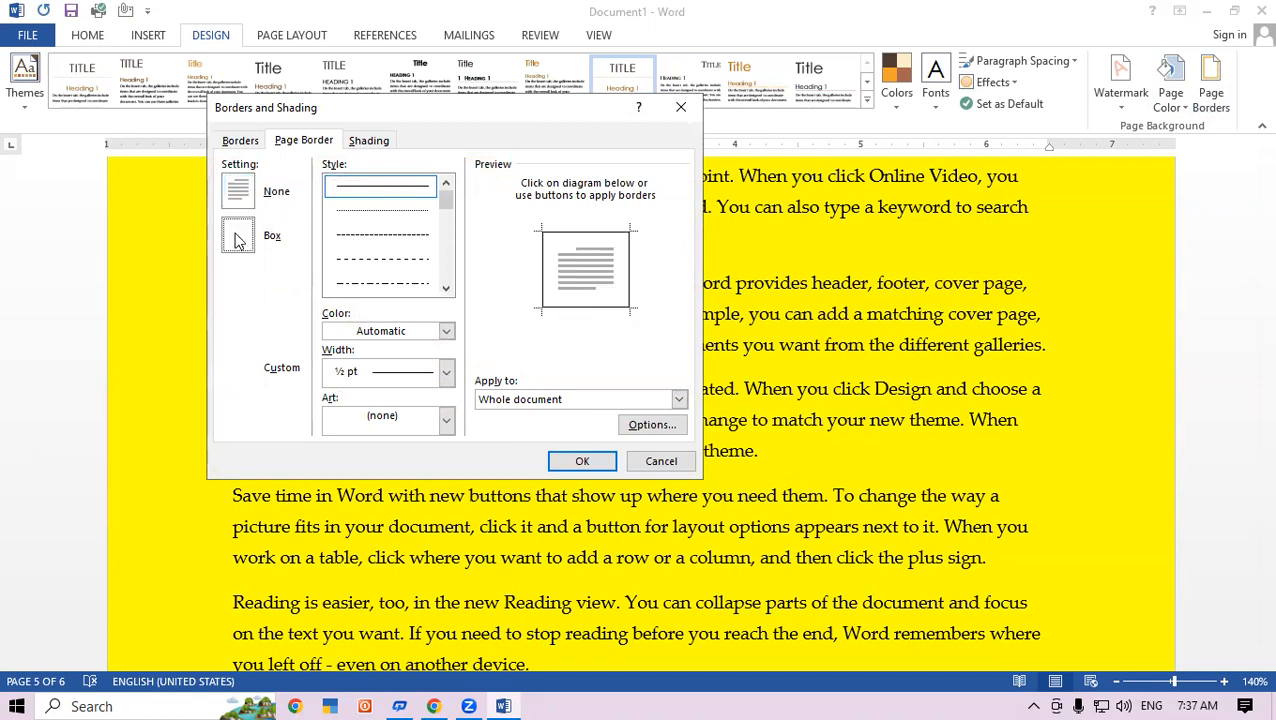
pyautogui.click(283, 279)
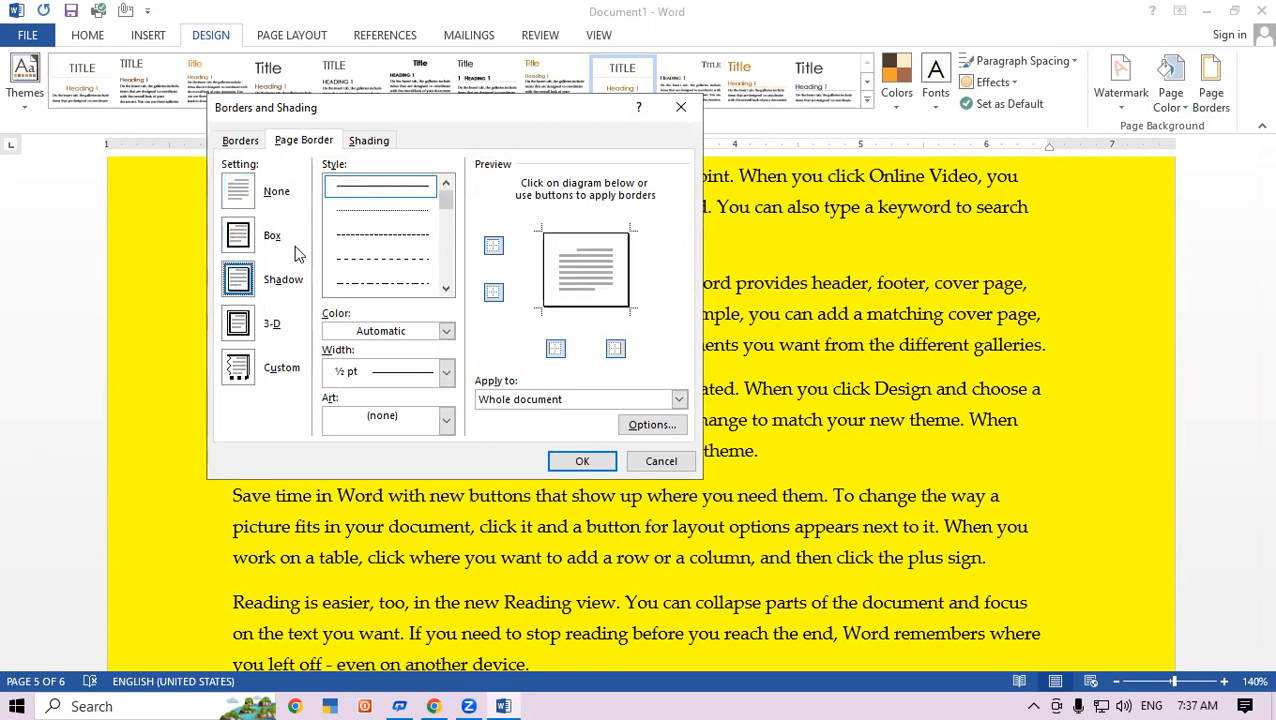
pyautogui.click(243, 325)
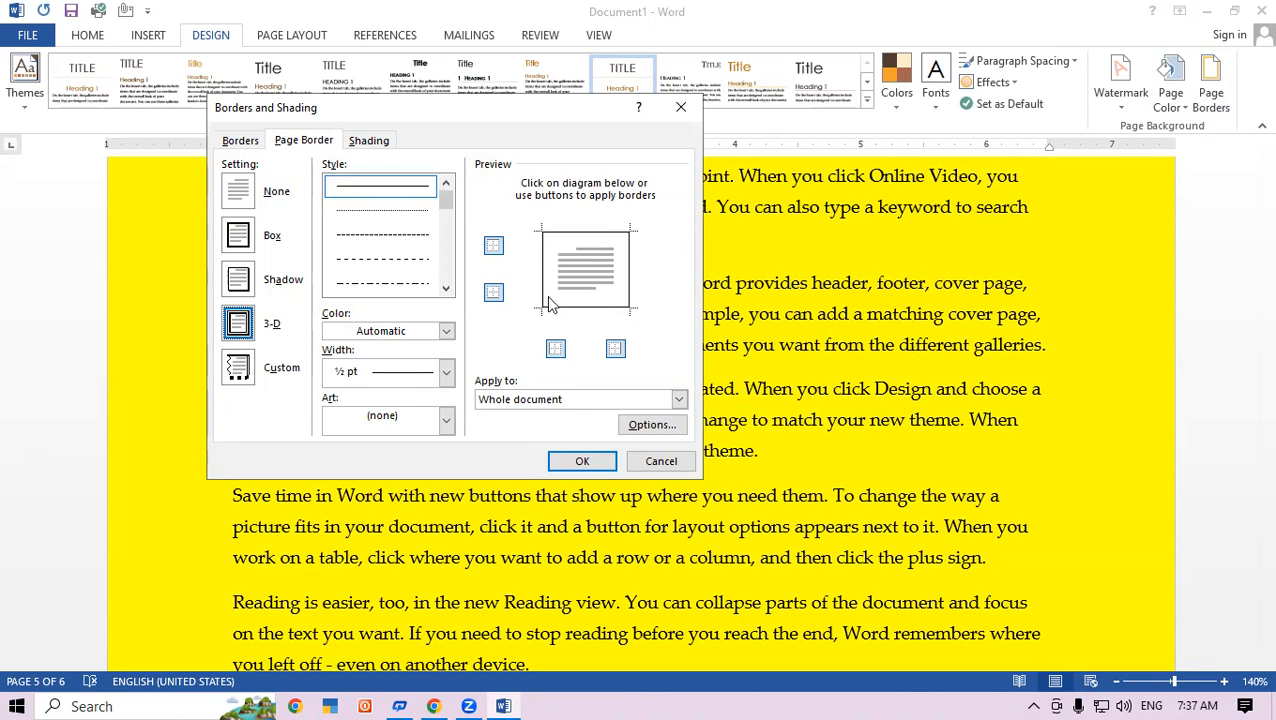
pyautogui.click(258, 370)
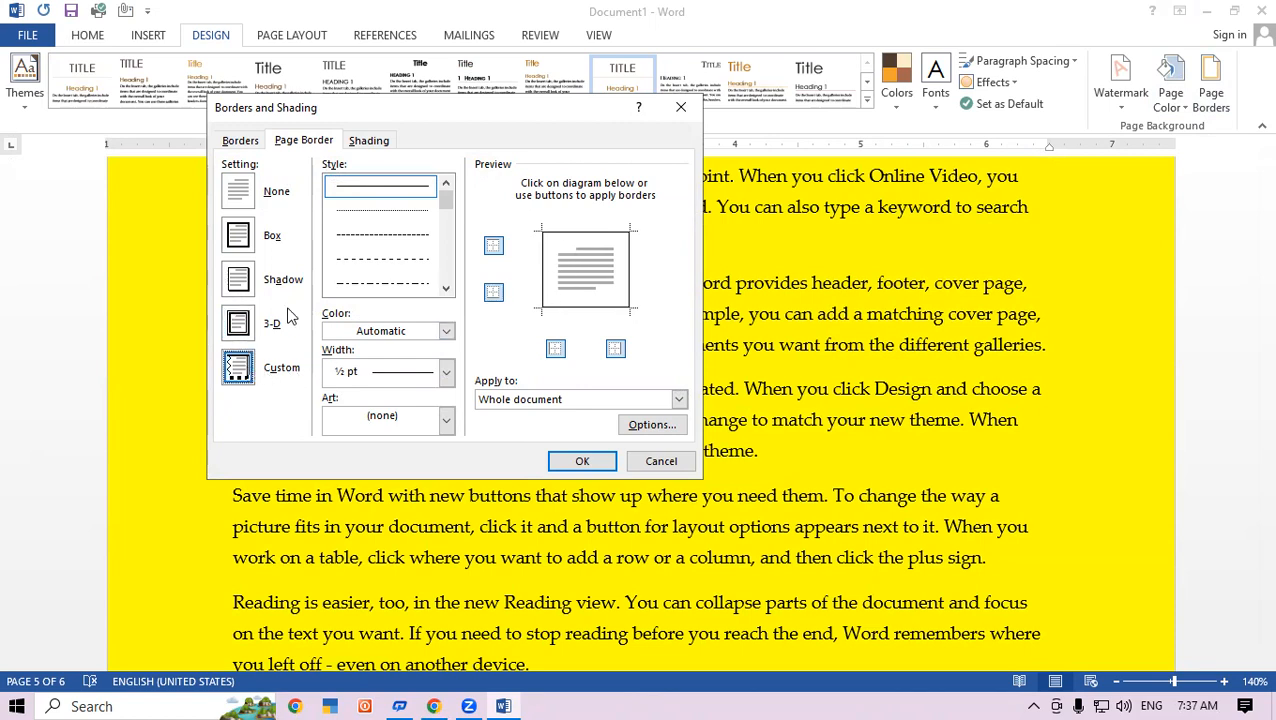
pyautogui.click(242, 240)
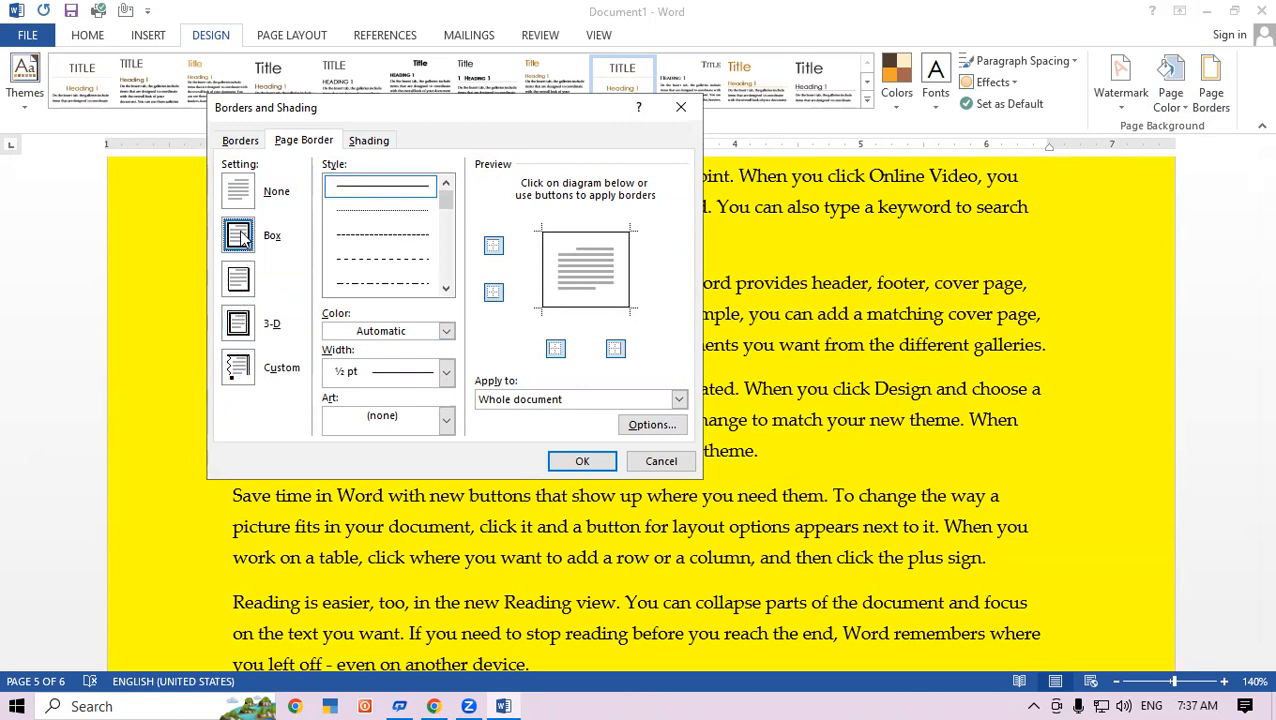
# Apply a red 3 pt double-line page border with a thick outer and thin inner line.
pyautogui.moveTo(448, 205); pyautogui.dragTo(441, 233)
pyautogui.click(367, 248)
pyautogui.click(372, 282)
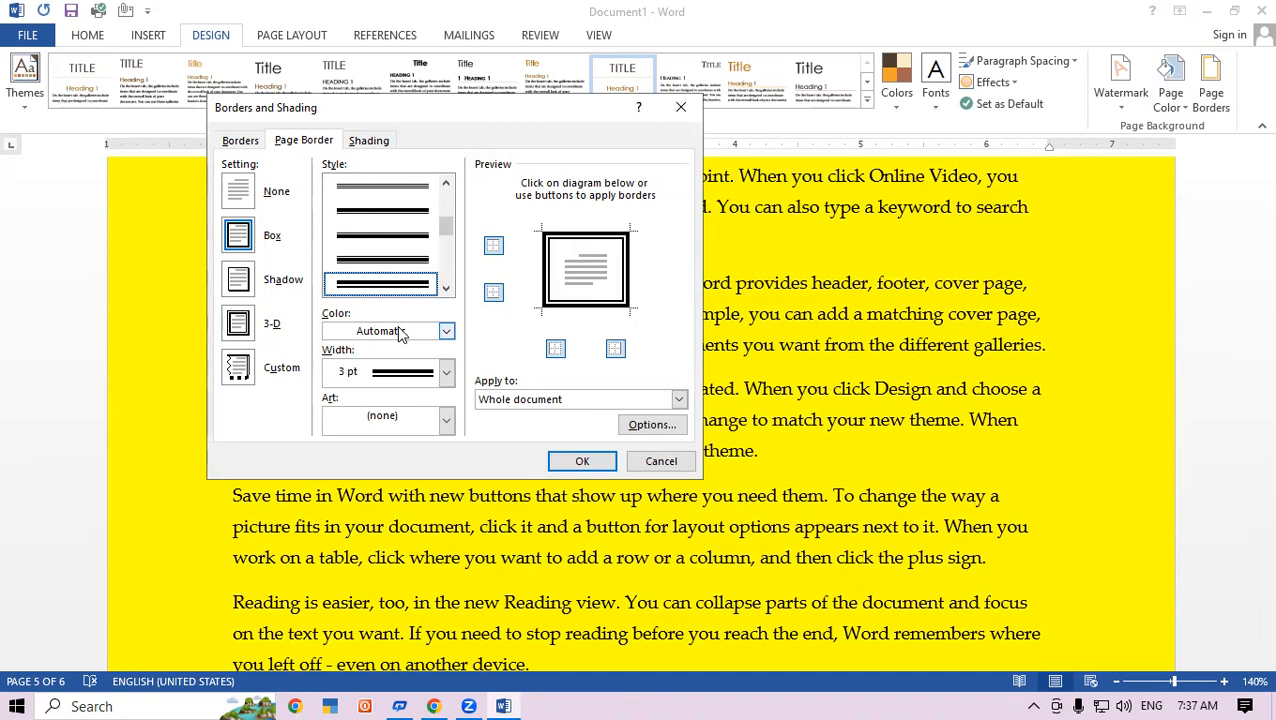
pyautogui.click(446, 331)
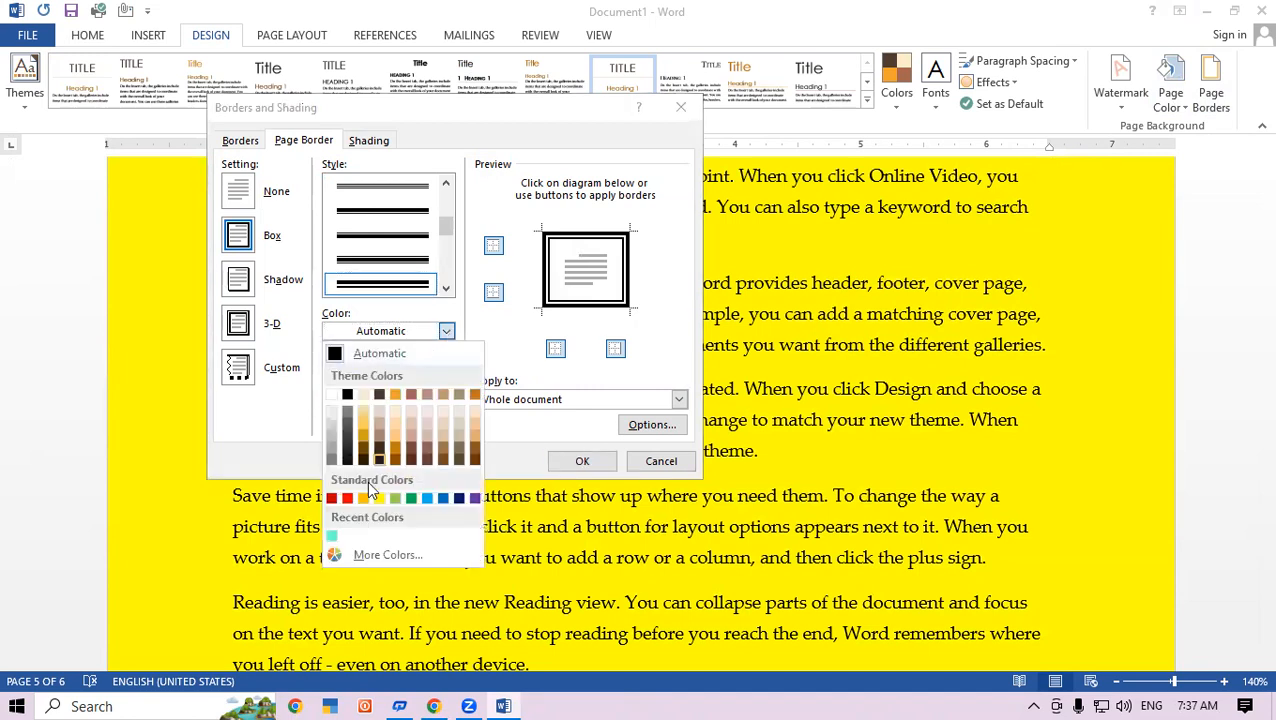
pyautogui.click(347, 497)
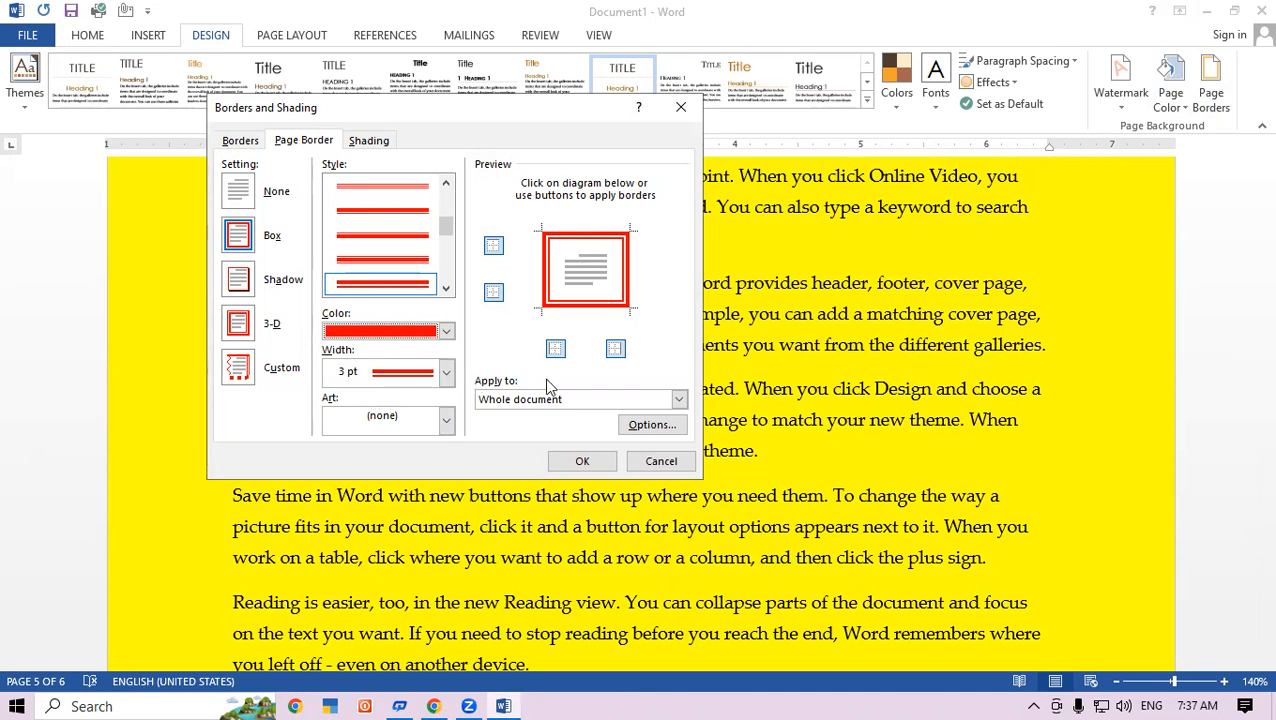
pyautogui.click(587, 461)
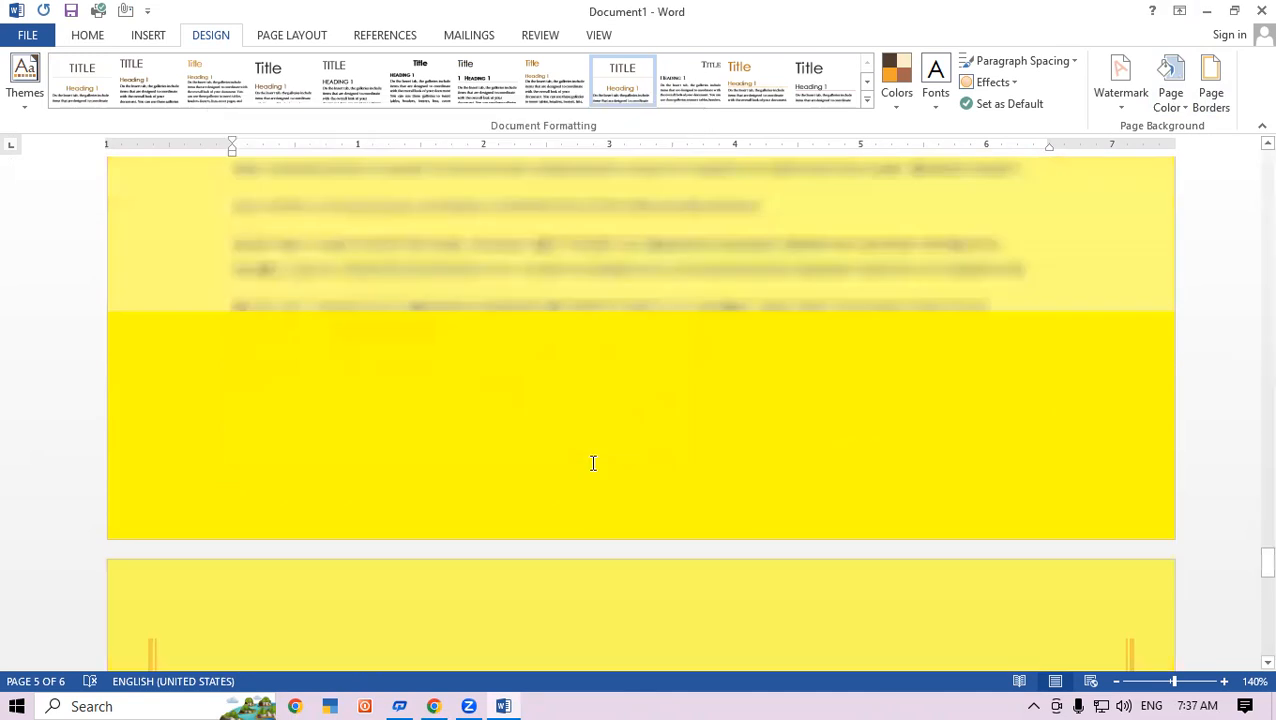
# Change the page border to Automatic colour and the 3 pt grey-and-black shaded line style.
pyautogui.scroll(-3, 675, 405)
pyautogui.scroll(-1, 675, 405)
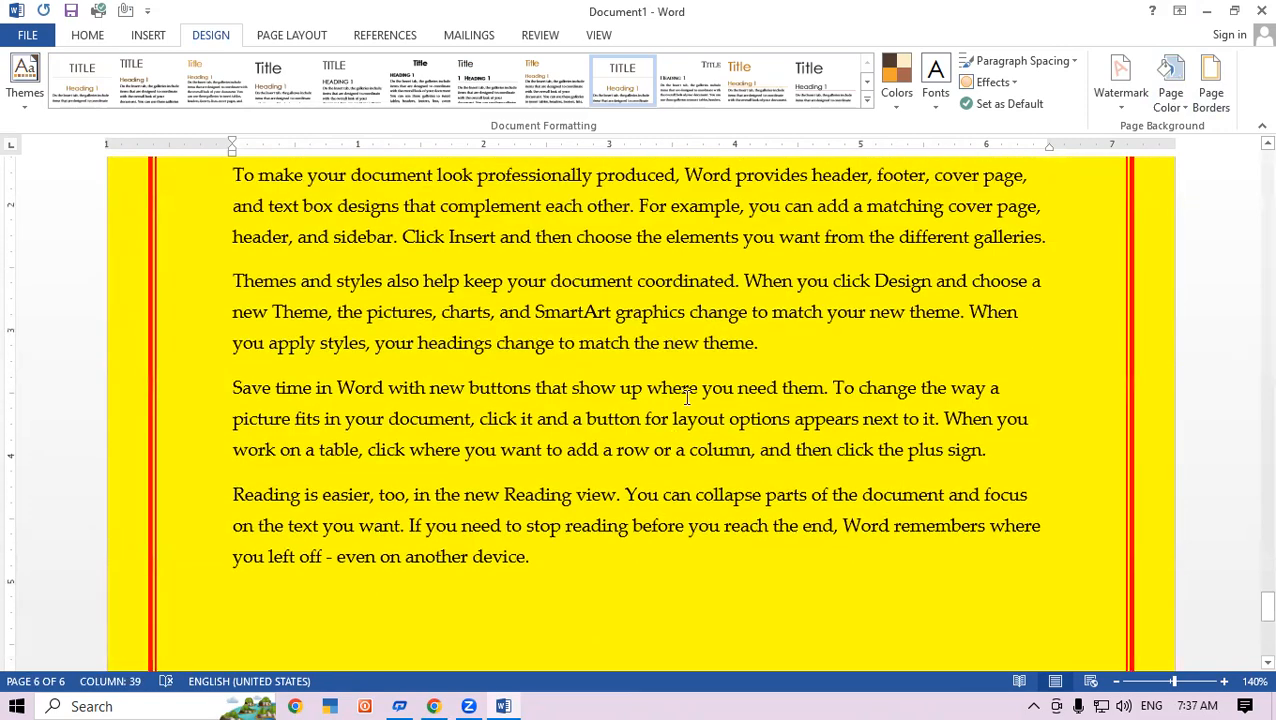
pyautogui.scroll(7, 1252, 470)
pyautogui.moveTo(1247, 585); pyautogui.dragTo(1248, 166)
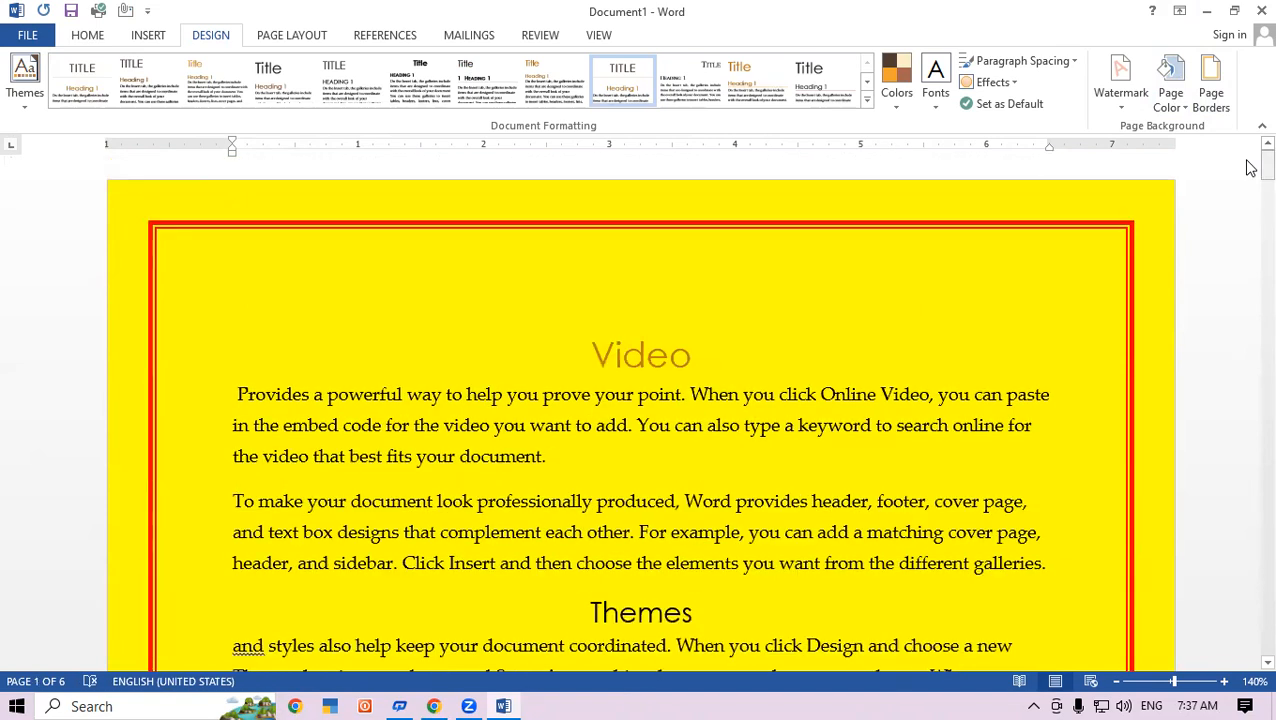
pyautogui.click(1210, 88)
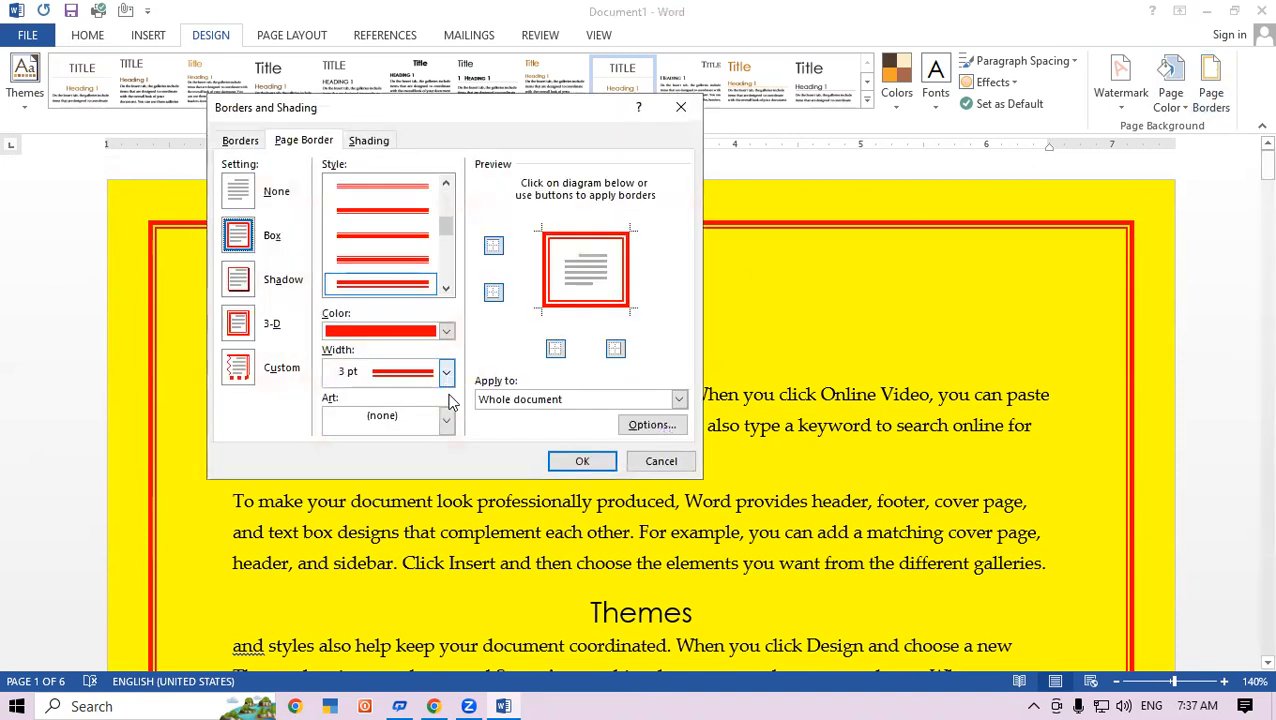
pyautogui.click(446, 333)
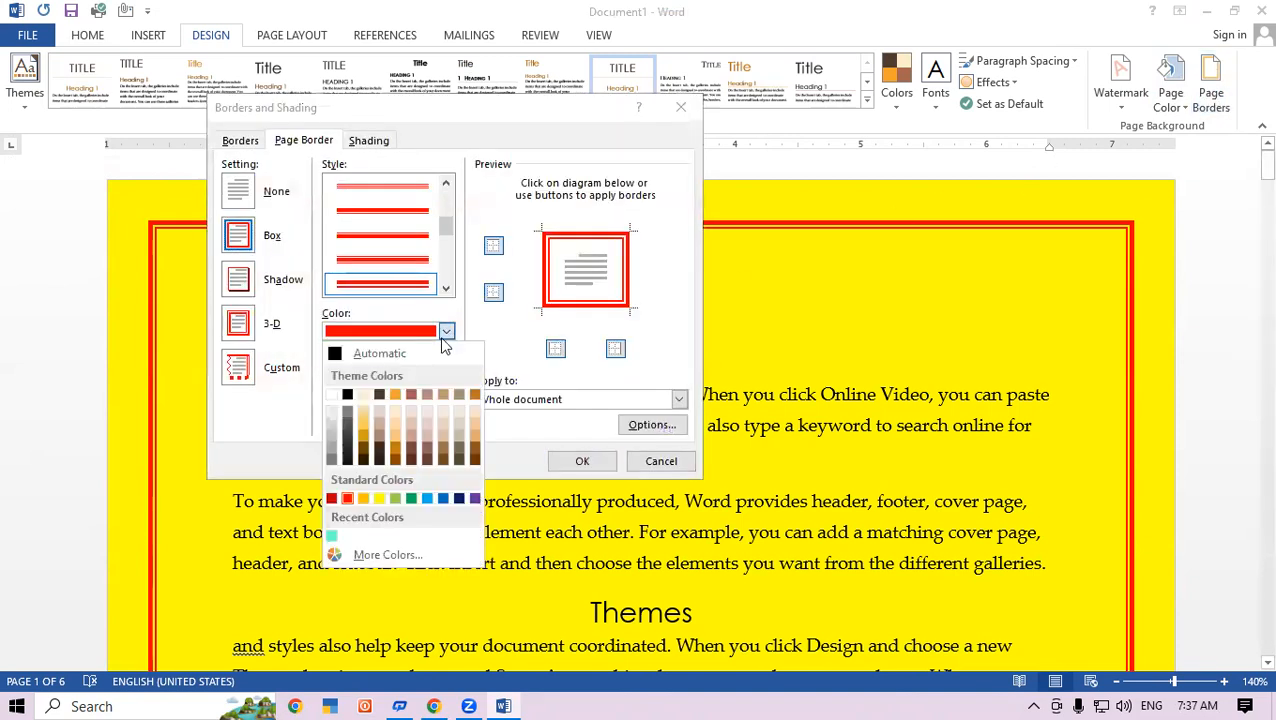
pyautogui.click(379, 353)
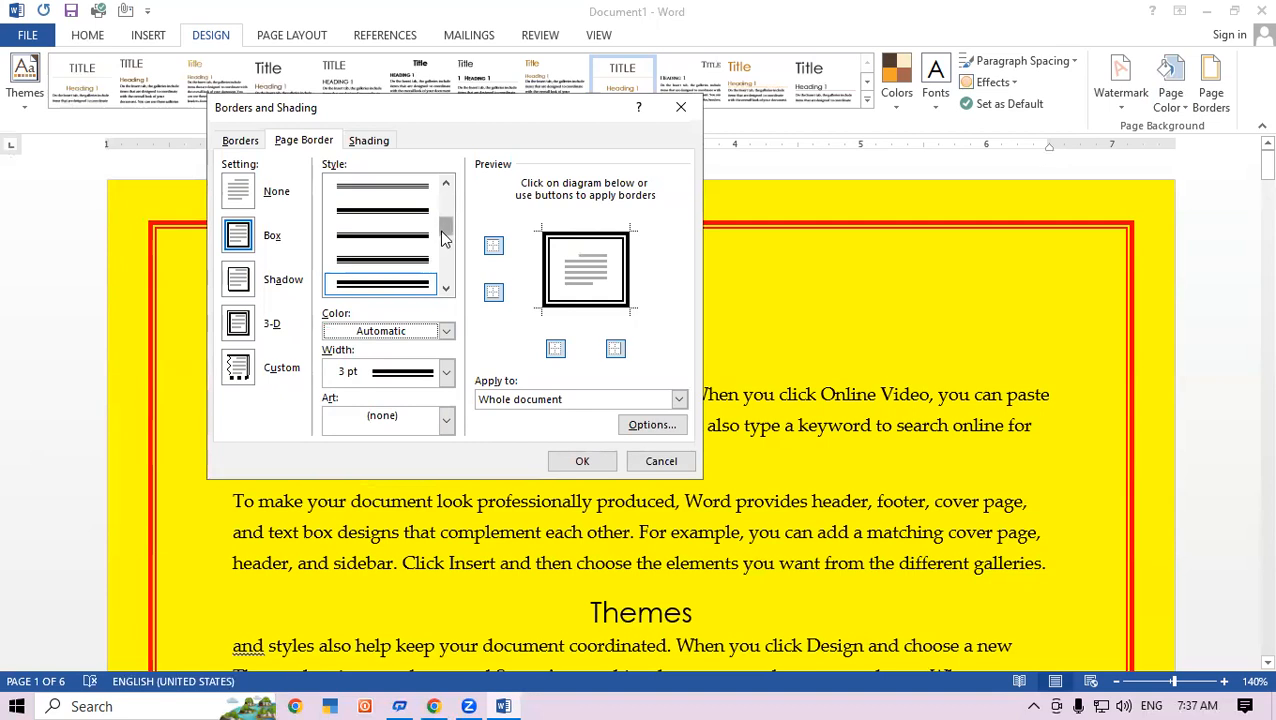
pyautogui.moveTo(444, 230); pyautogui.dragTo(447, 272)
pyautogui.click(407, 214)
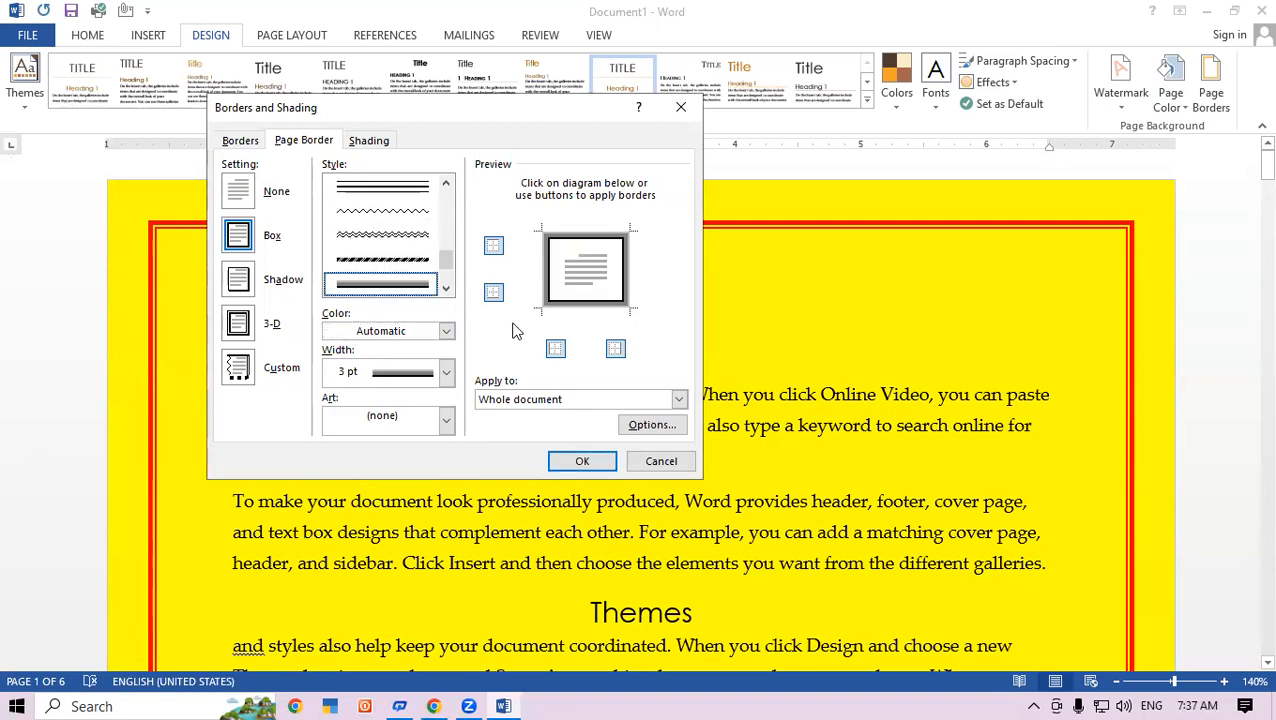
pyautogui.click(583, 463)
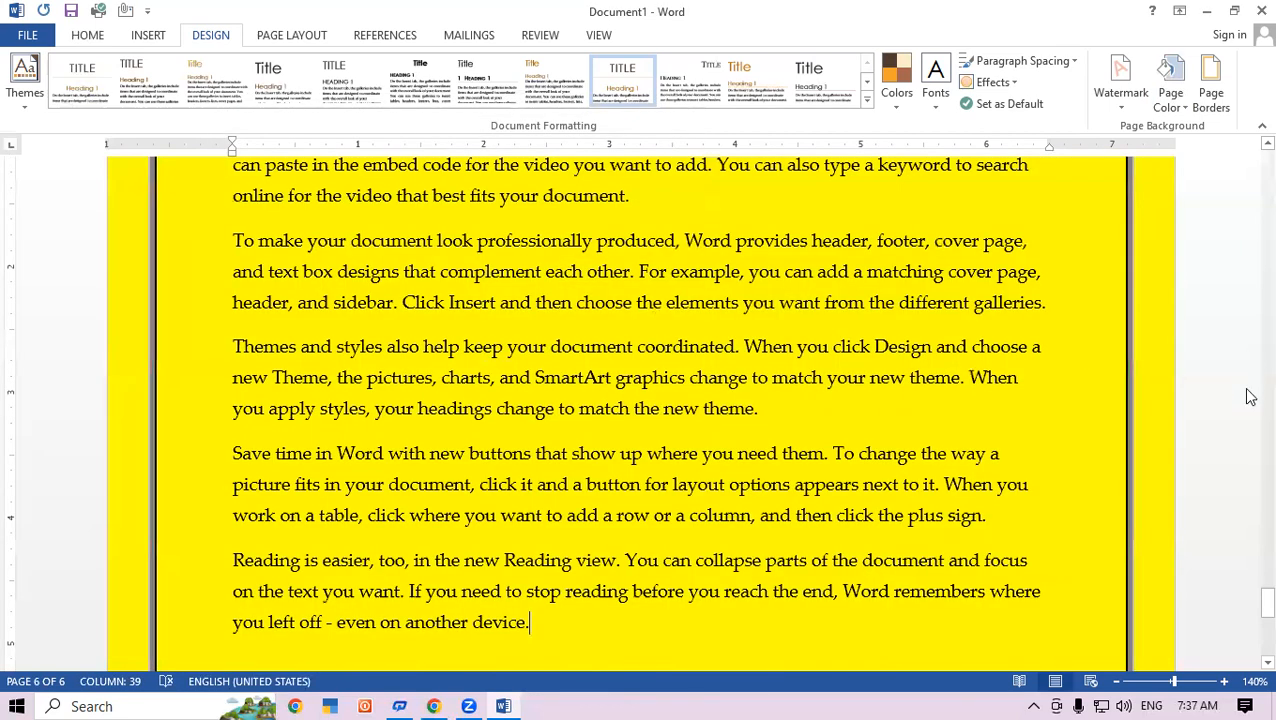
# Replace the line page border with the red flower and green leaf art border, and check it on the page.
pyautogui.moveTo(1262, 600); pyautogui.dragTo(1245, 159)
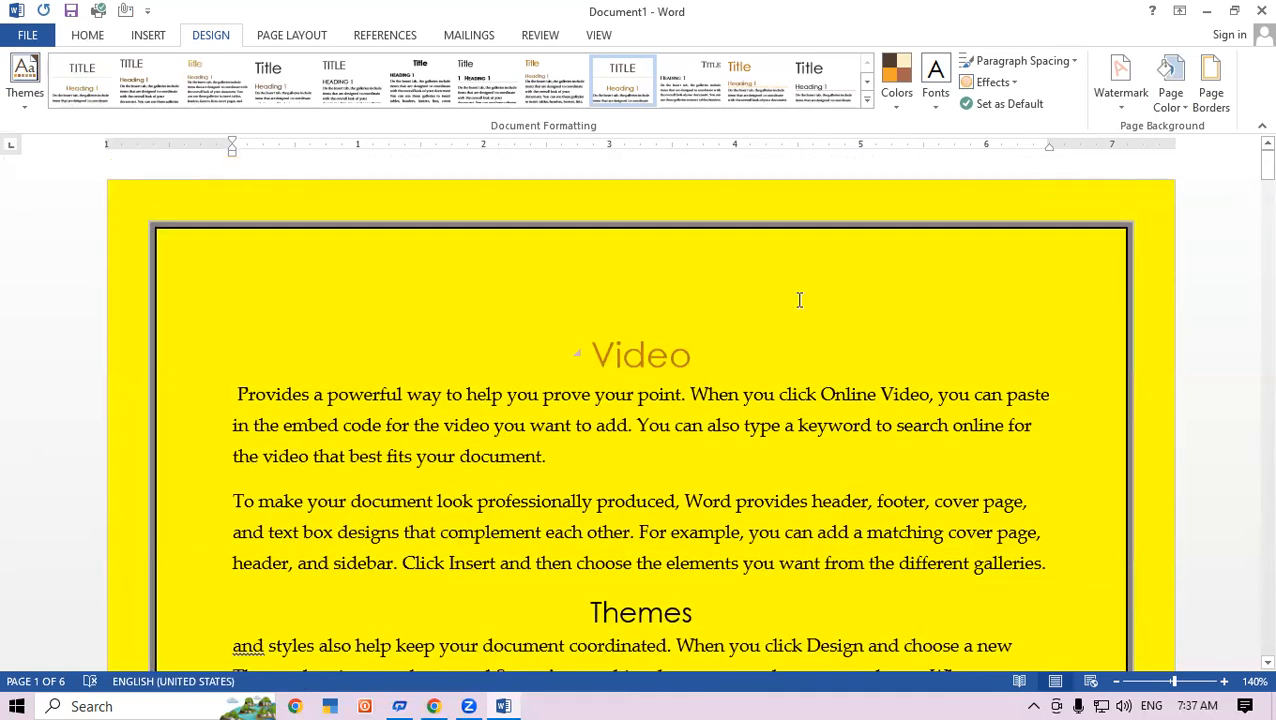
pyautogui.click(1210, 92)
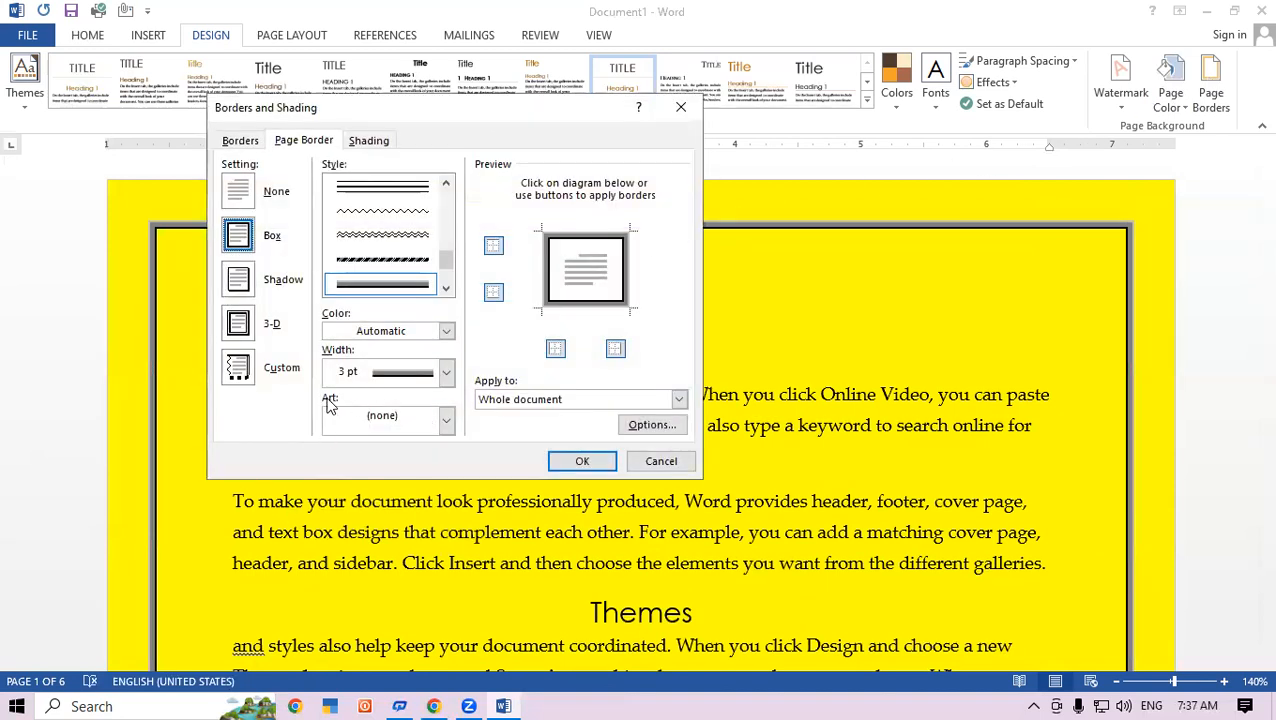
pyautogui.click(446, 421)
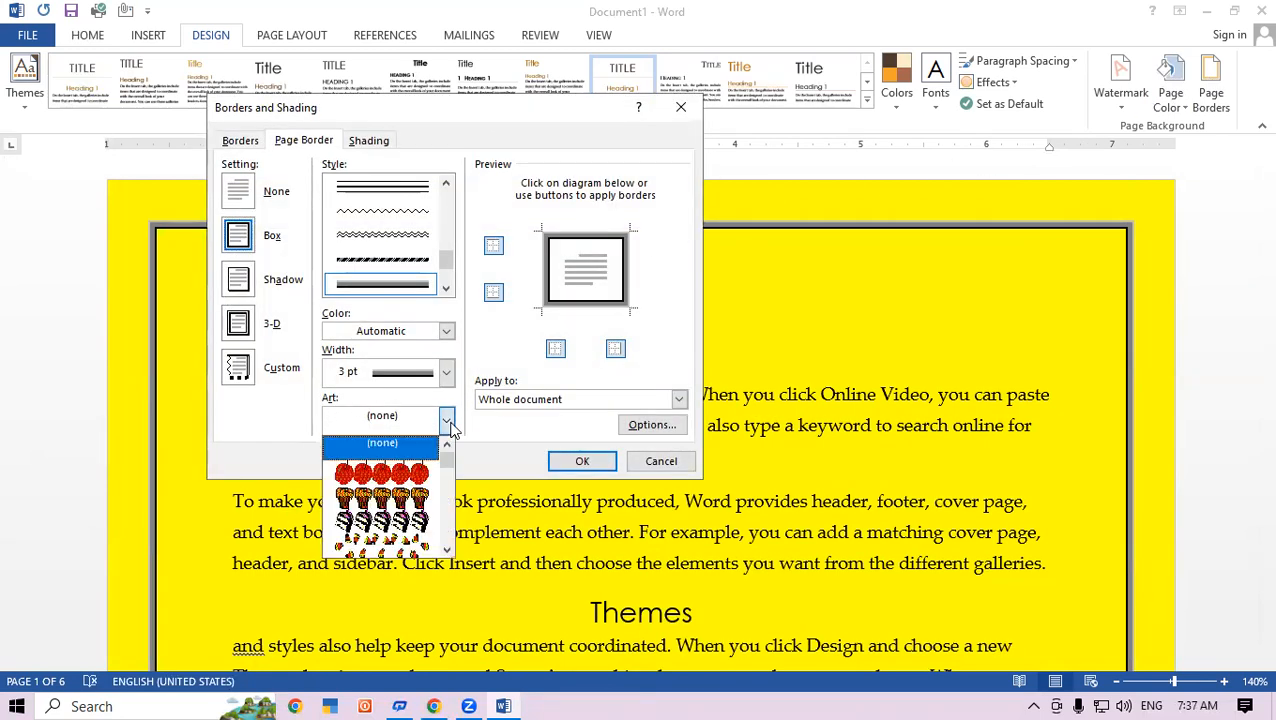
pyautogui.moveTo(450, 458); pyautogui.dragTo(446, 478)
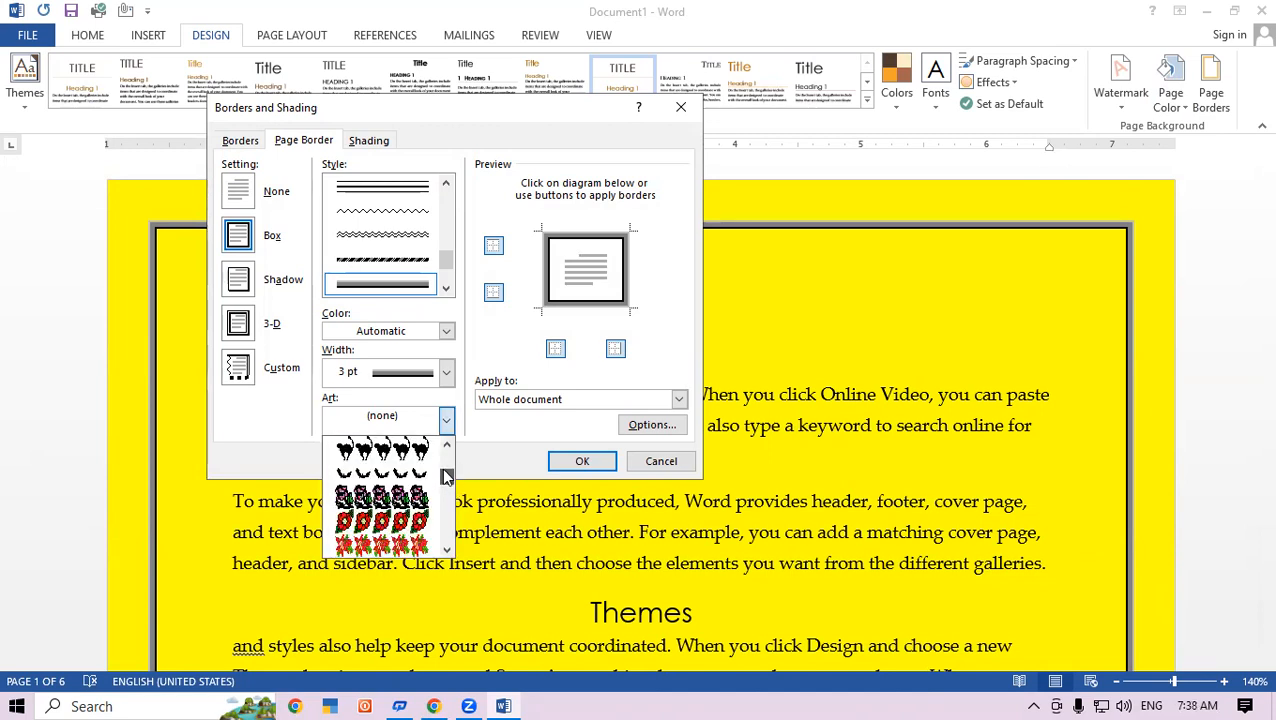
pyautogui.click(402, 522)
pyautogui.click(582, 461)
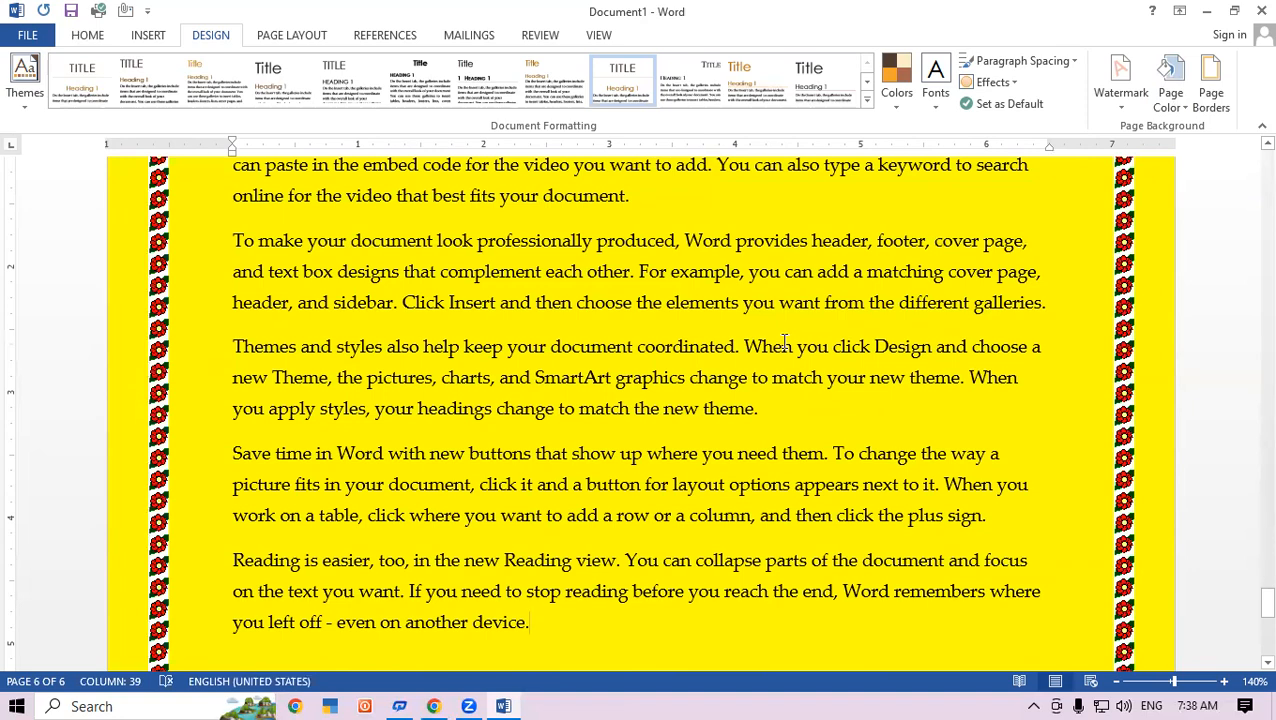
pyautogui.scroll(1, 785, 342)
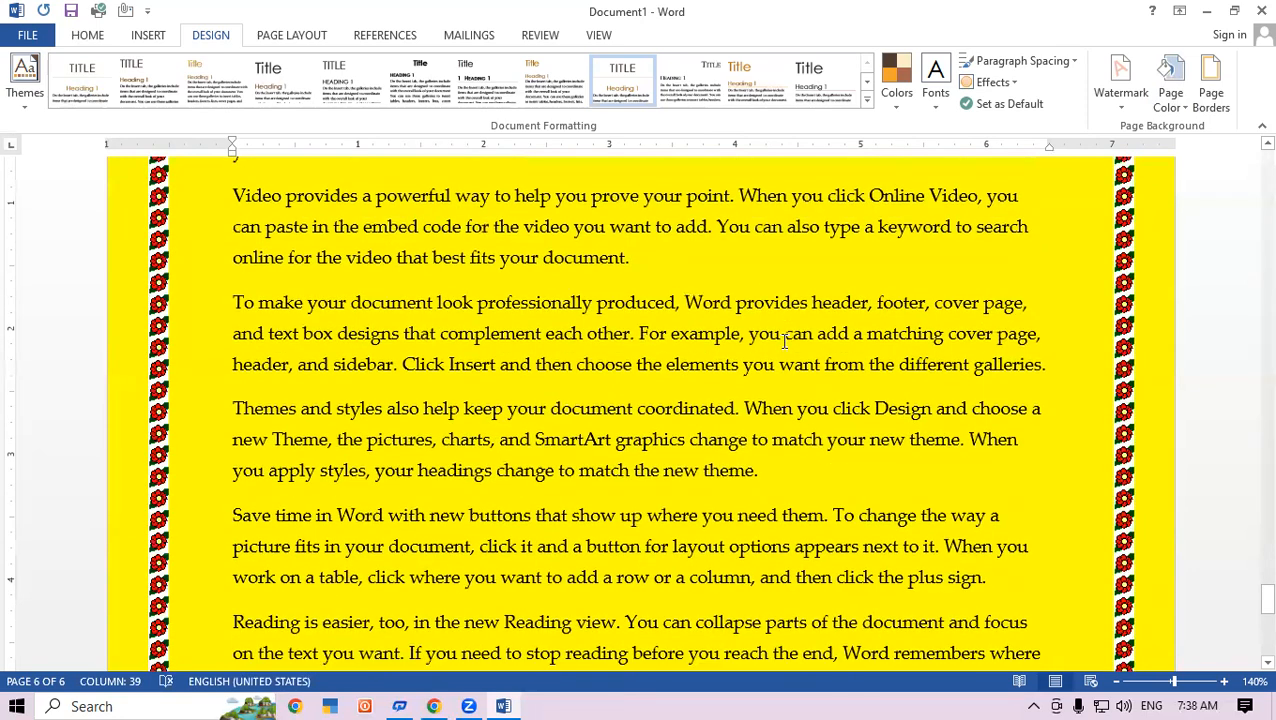
pyautogui.scroll(1, 785, 342)
pyautogui.scroll(2, 785, 342)
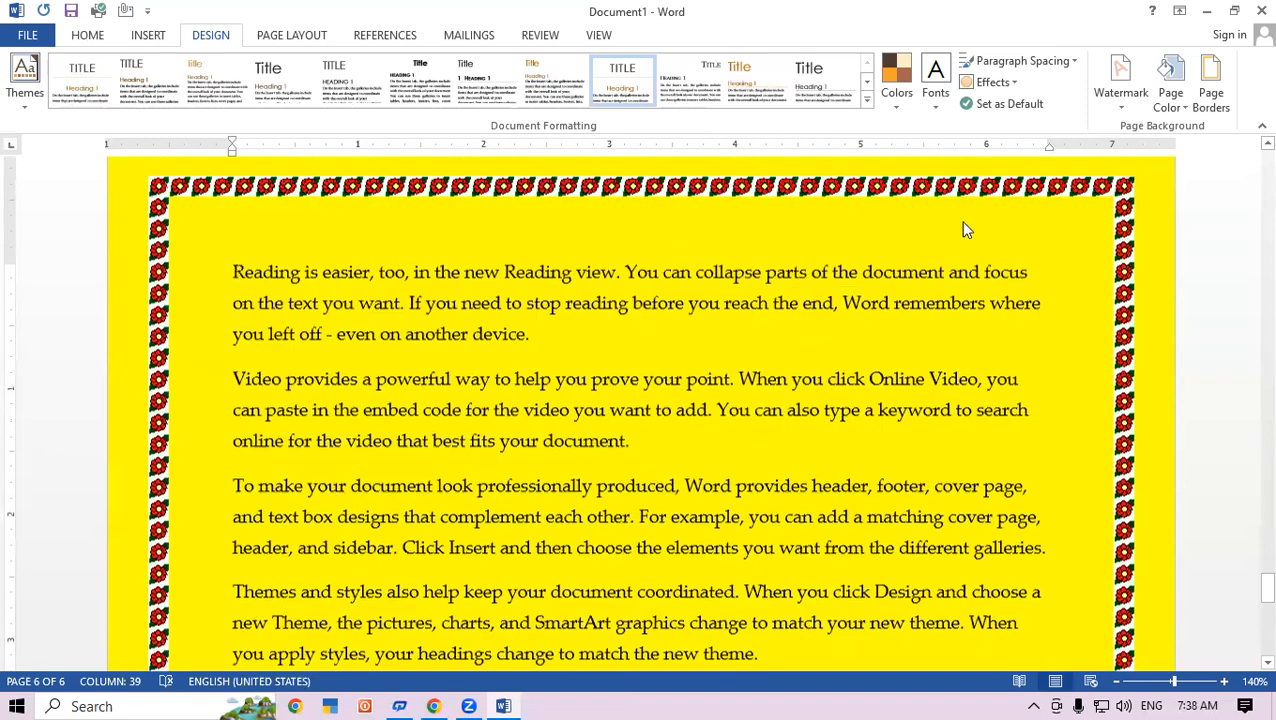
# Replace the page border with the 10 pt purple swirl art border and check it on the page.
pyautogui.click(1209, 88)
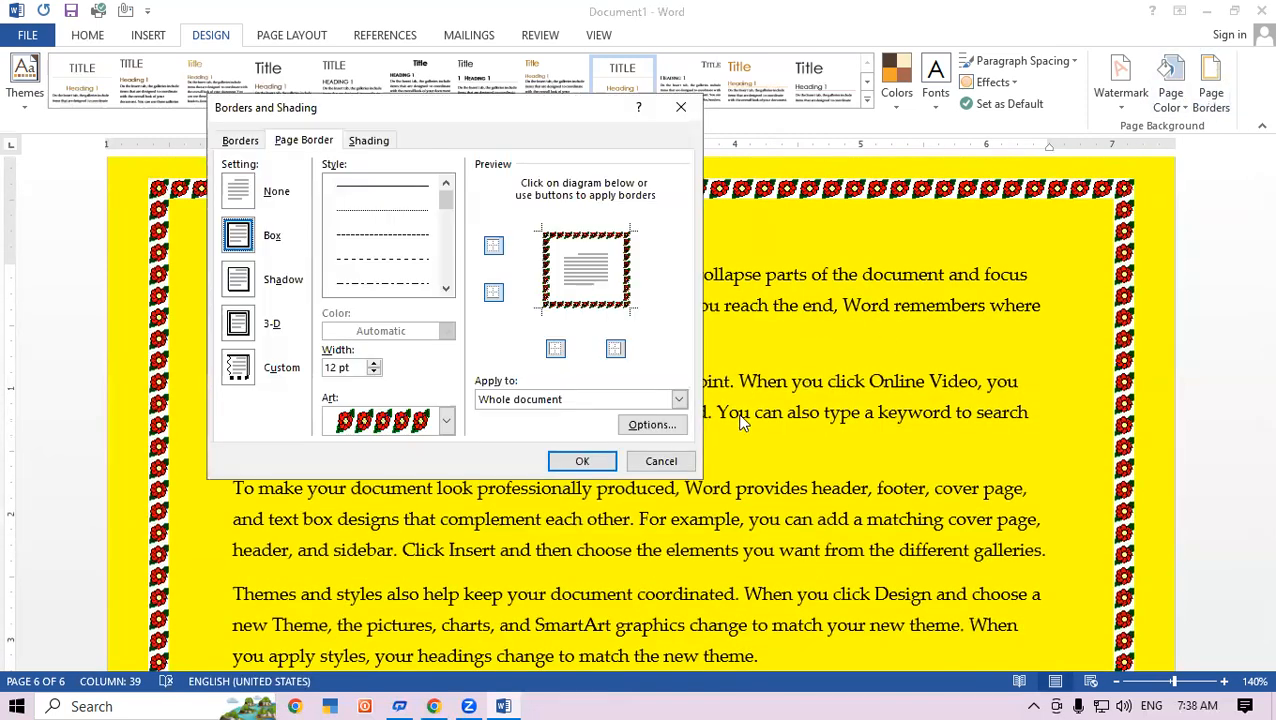
pyautogui.click(448, 424)
pyautogui.moveTo(448, 480)
pyautogui.mouseDown()
pyautogui.moveTo(451, 541)
pyautogui.moveTo(458, 460)
pyautogui.moveTo(461, 493)
pyautogui.mouseUp()
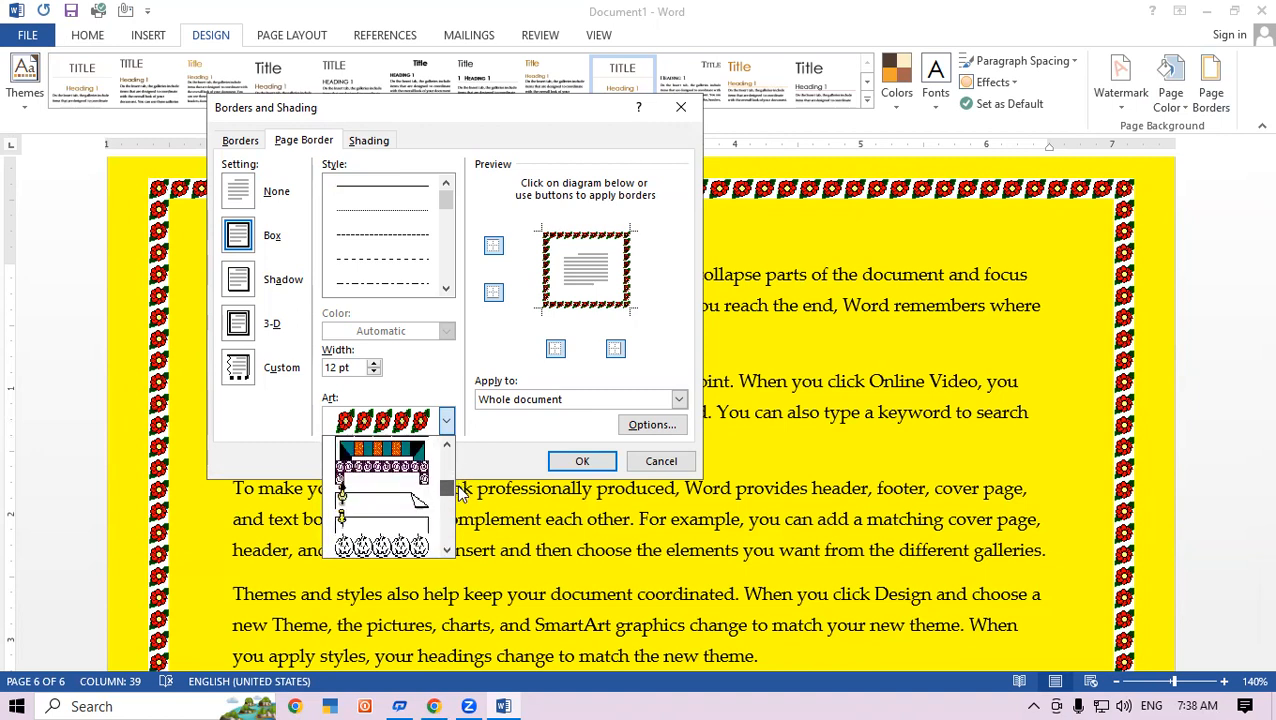
pyautogui.click(415, 472)
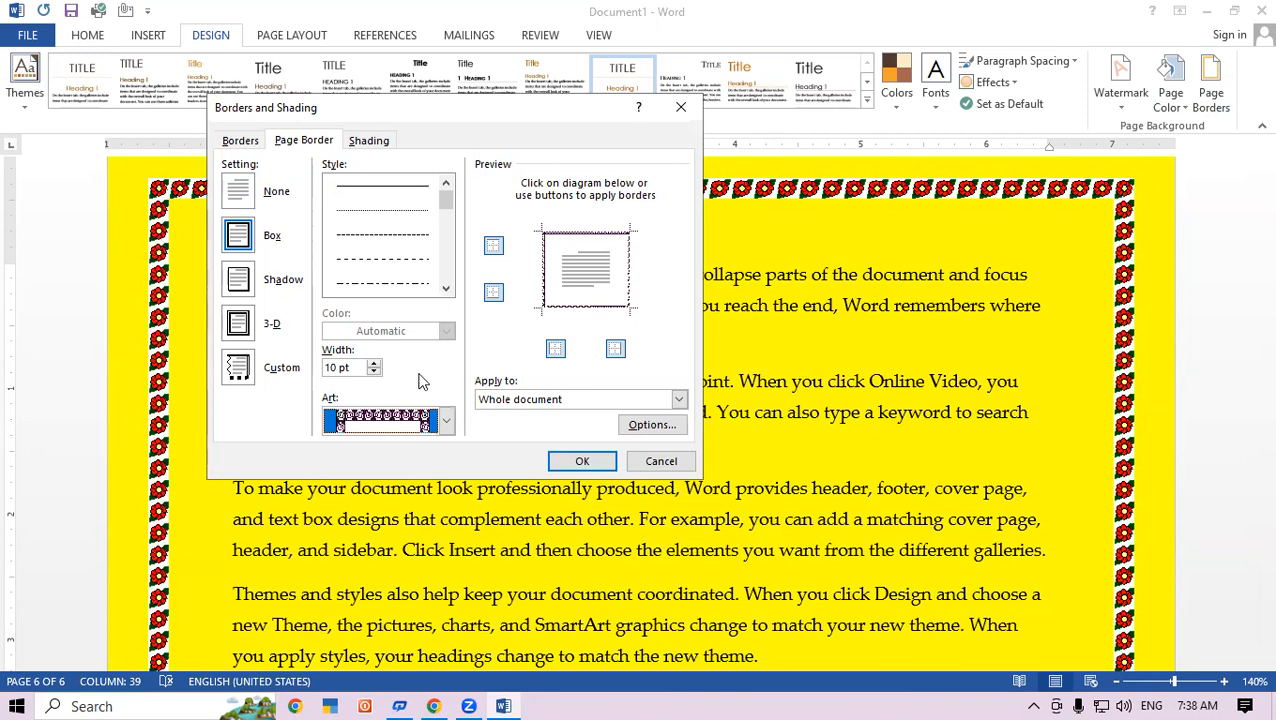
pyautogui.click(576, 462)
pyautogui.scroll(-2, 310, 376)
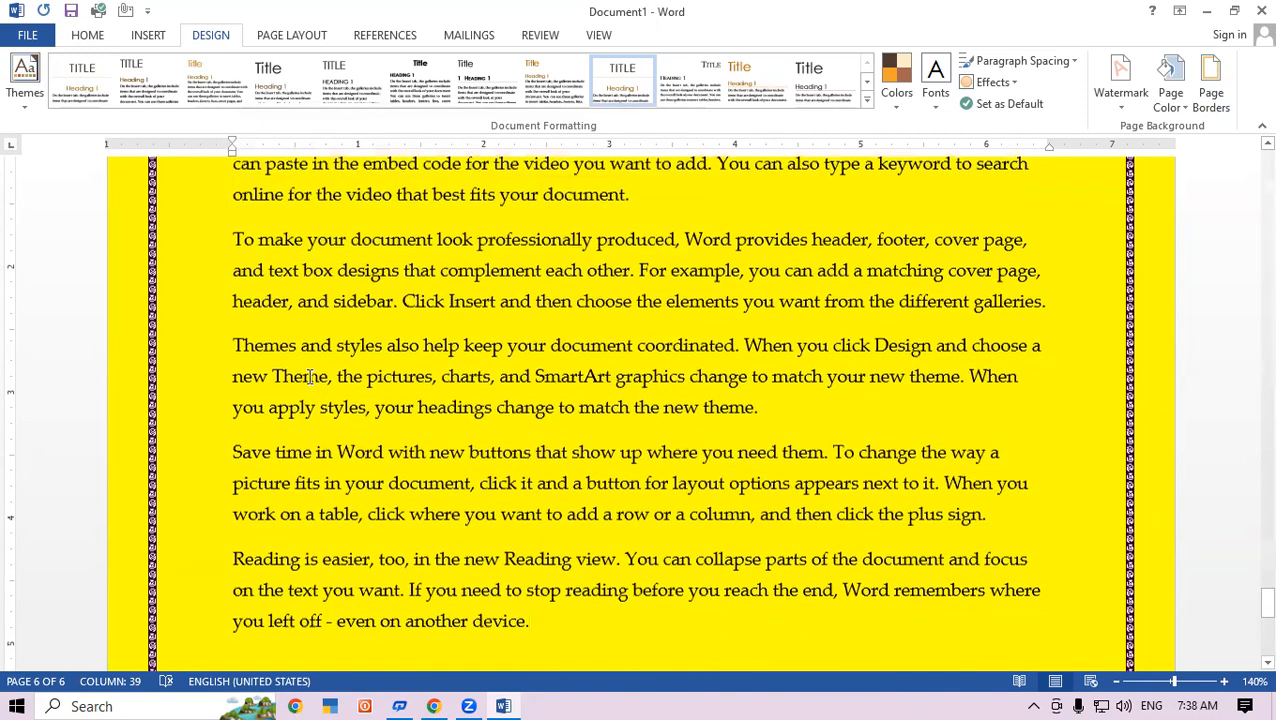
pyautogui.scroll(3, 310, 376)
pyautogui.scroll(-1, 310, 376)
pyautogui.scroll(3, 310, 376)
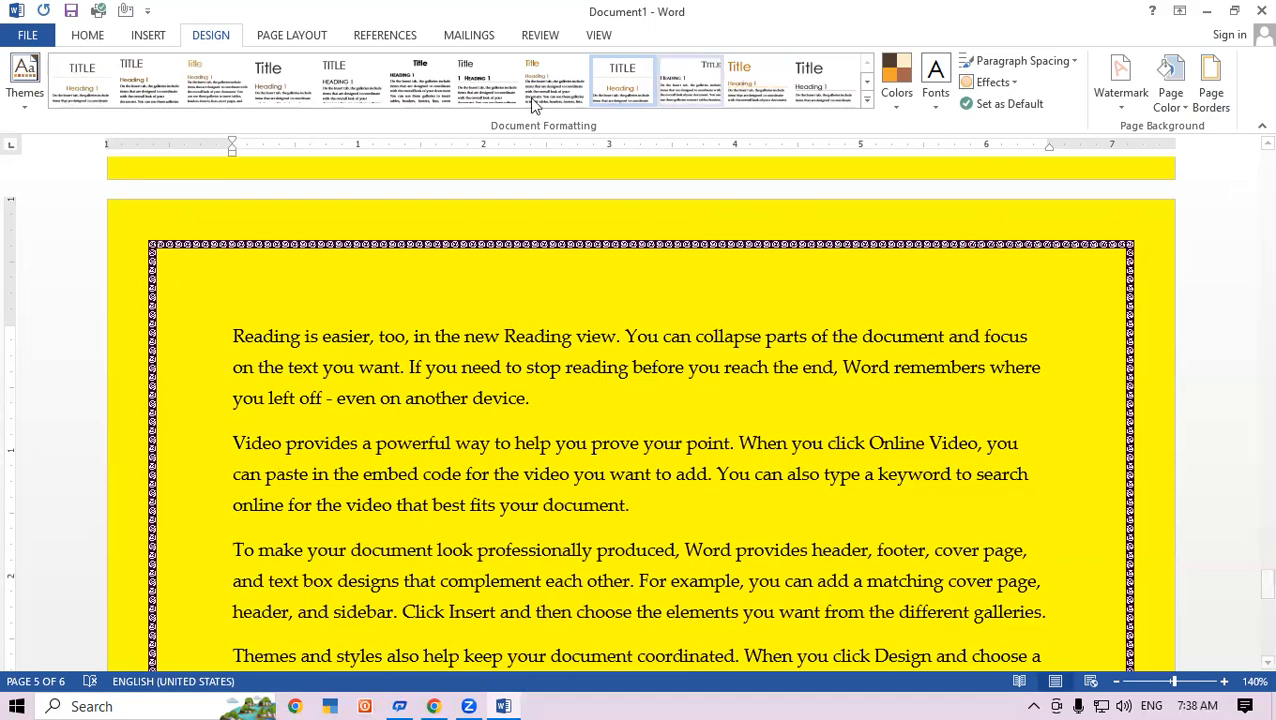
# Open the custom margin settings and set the top margin to 1.9".
pyautogui.click(289, 37)
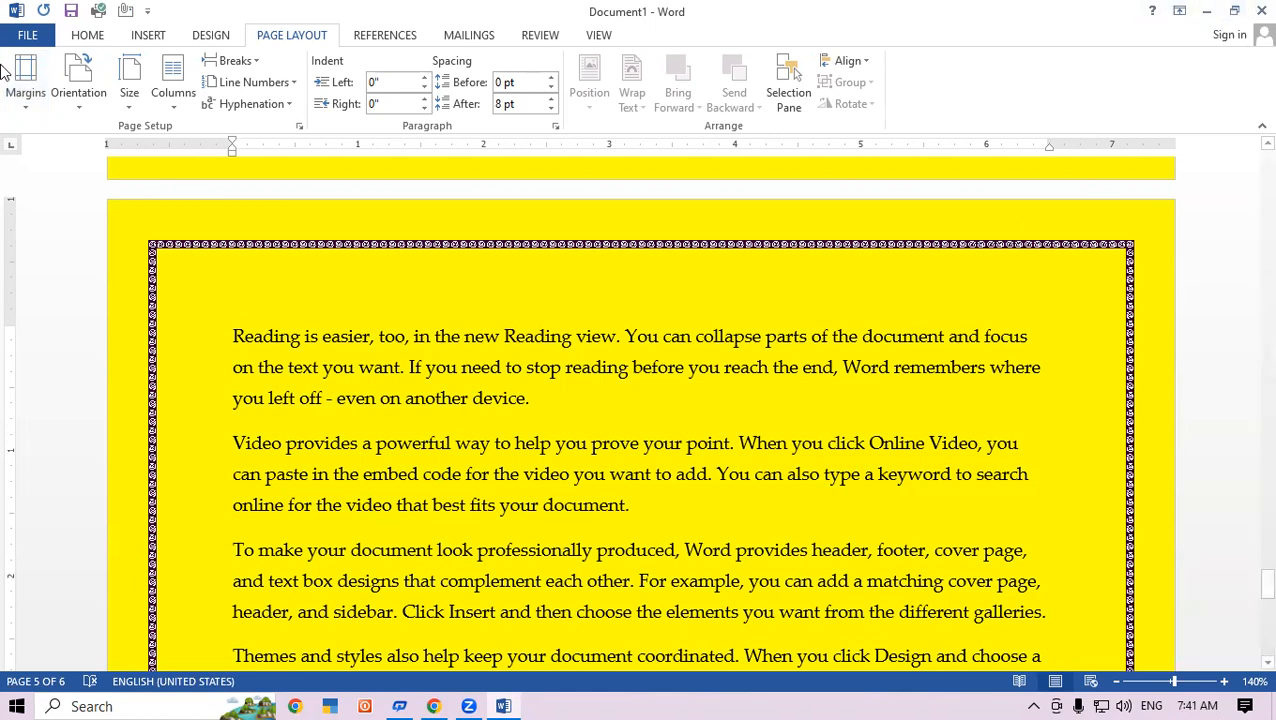
pyautogui.click(20, 112)
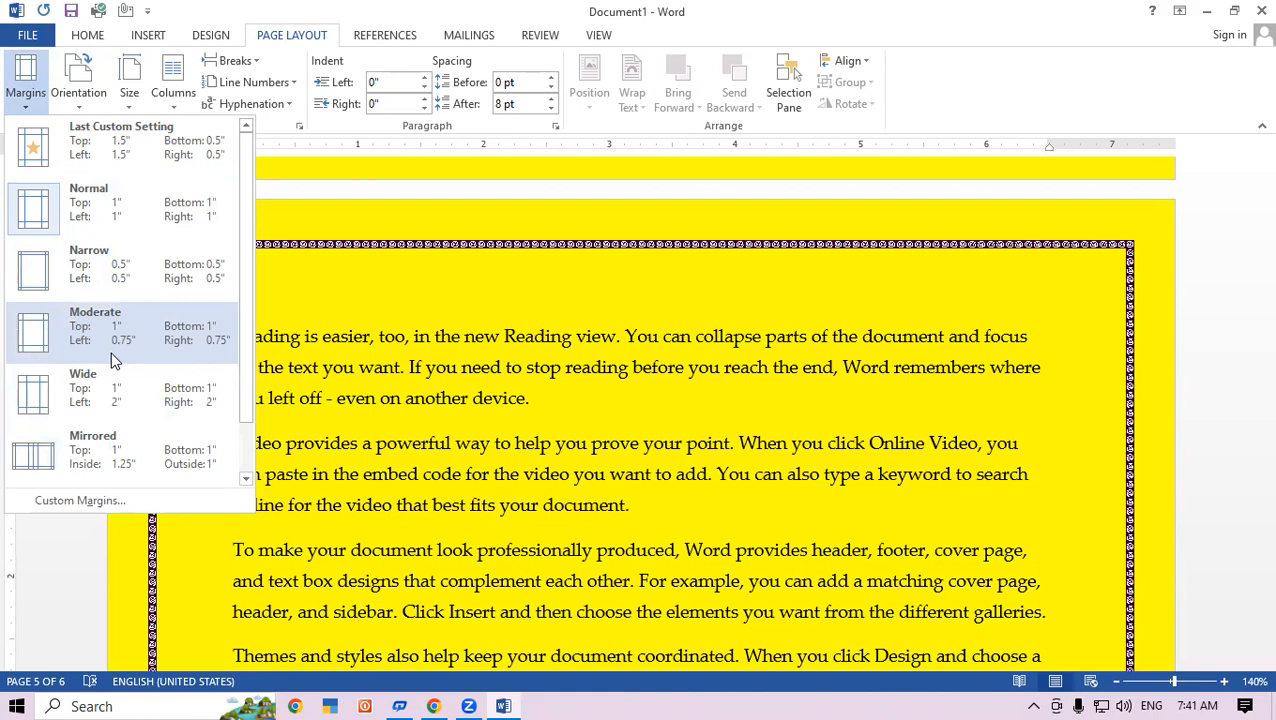
pyautogui.click(136, 505)
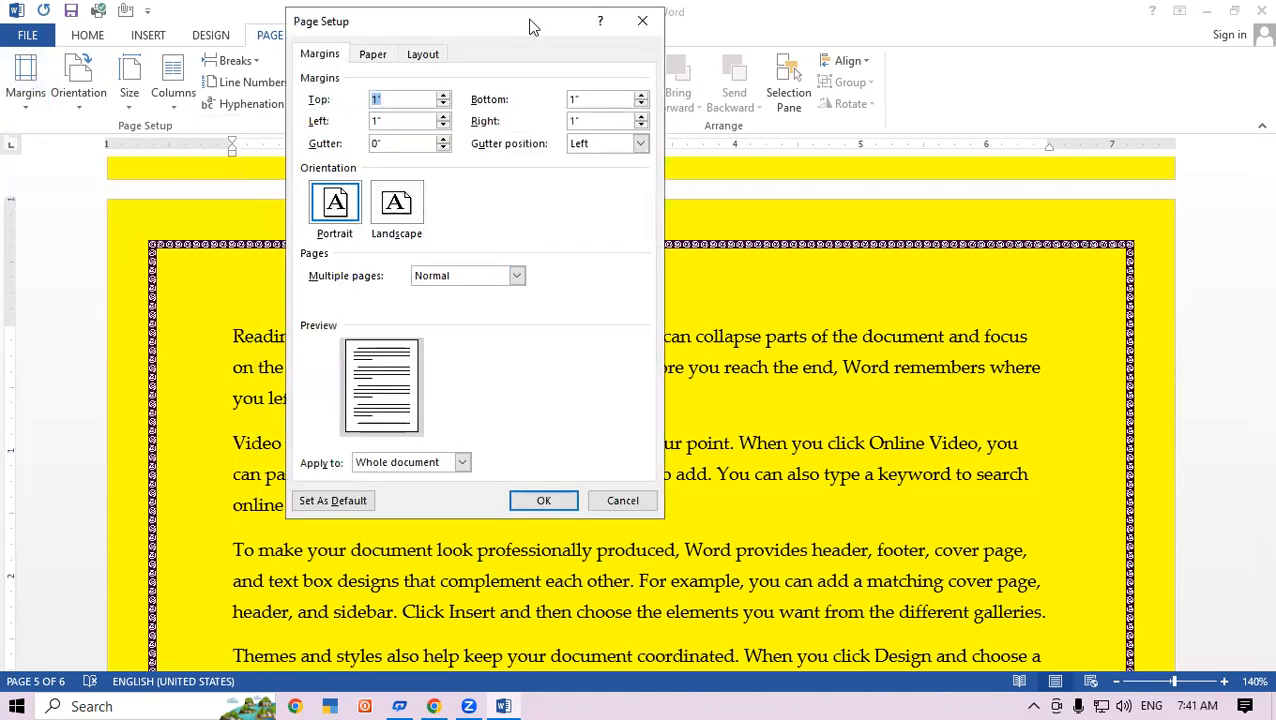
pyautogui.moveTo(510, 35); pyautogui.dragTo(353, 75)
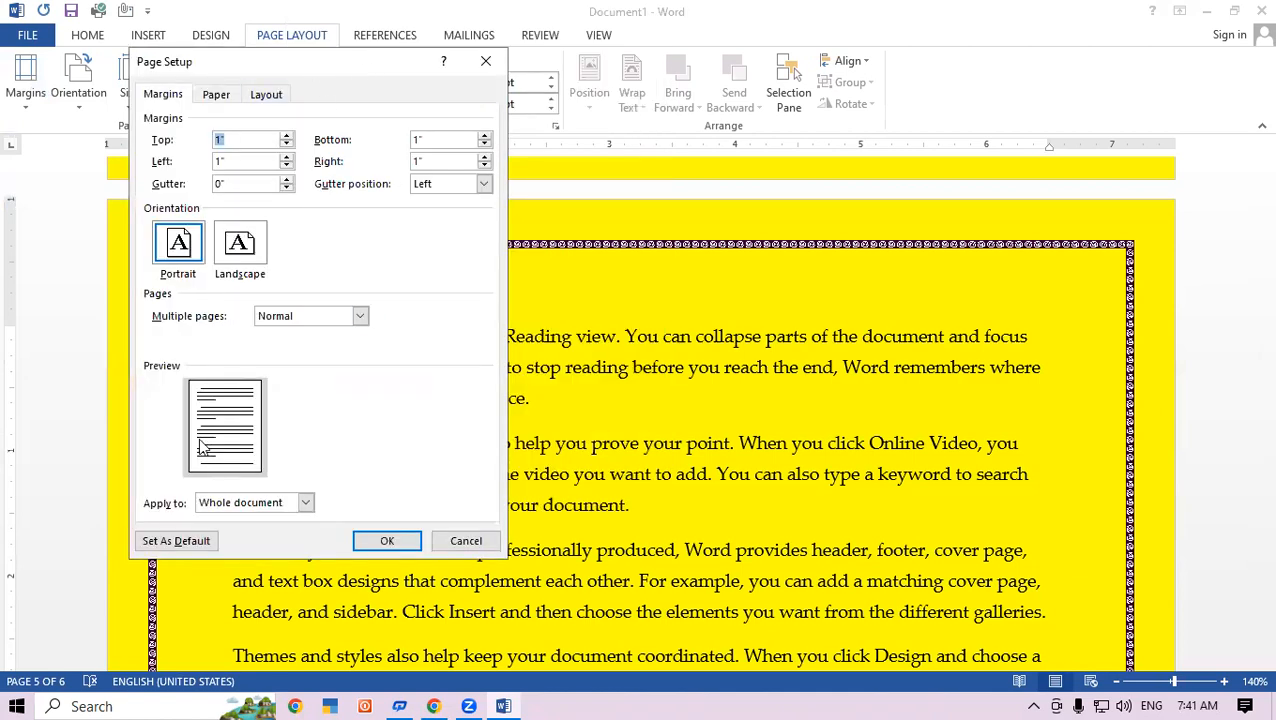
pyautogui.click(287, 136)
pyautogui.click(287, 136)
pyautogui.click(287, 136)
pyautogui.click(287, 136)
pyautogui.click(287, 136)
pyautogui.click(287, 138)
pyautogui.click(287, 138)
pyautogui.click(287, 138)
pyautogui.click(287, 138)
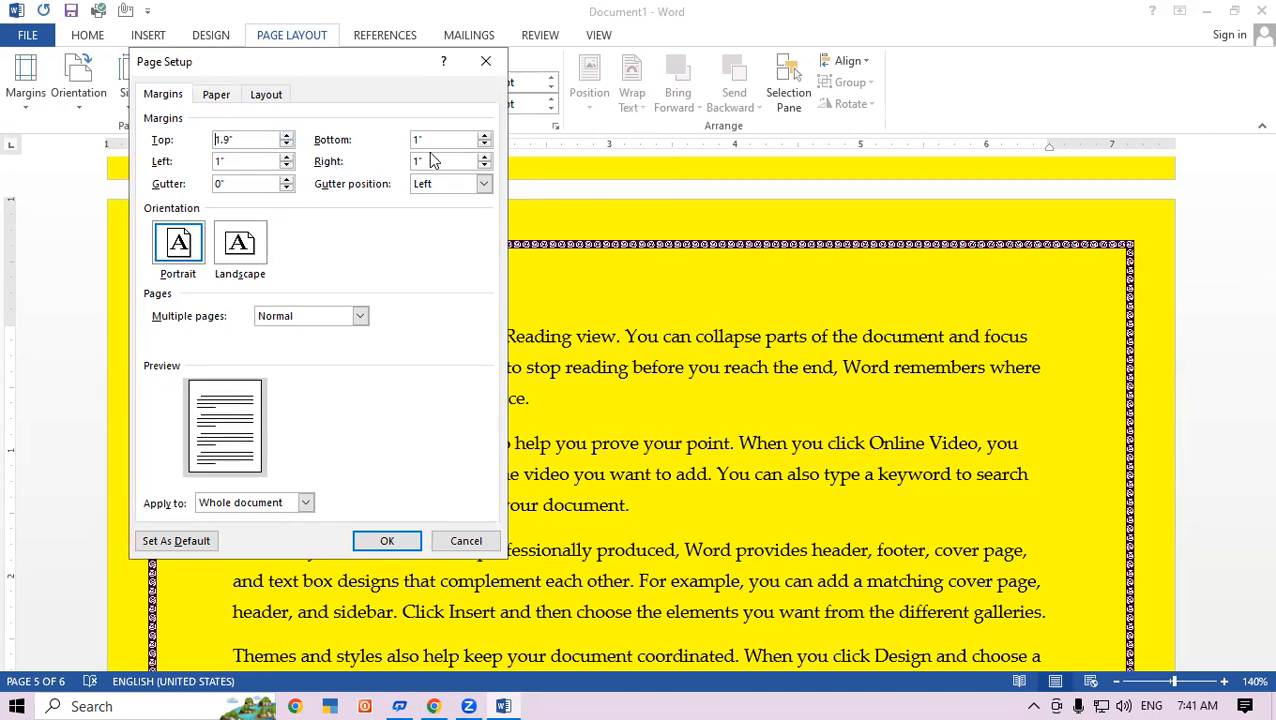
# Set the bottom page margin to 2.2".
pyautogui.click(484, 136)
pyautogui.click(484, 136)
pyautogui.click(484, 136)
pyautogui.click(484, 136)
pyautogui.click(484, 137)
pyautogui.click(484, 137)
pyautogui.click(484, 137)
pyautogui.click(484, 137)
pyautogui.click(484, 137)
pyautogui.click(484, 137)
pyautogui.click(484, 137)
pyautogui.click(484, 137)
# Set the left page margin to 1.6" and the right margin to 1.4".
pyautogui.click(287, 157)
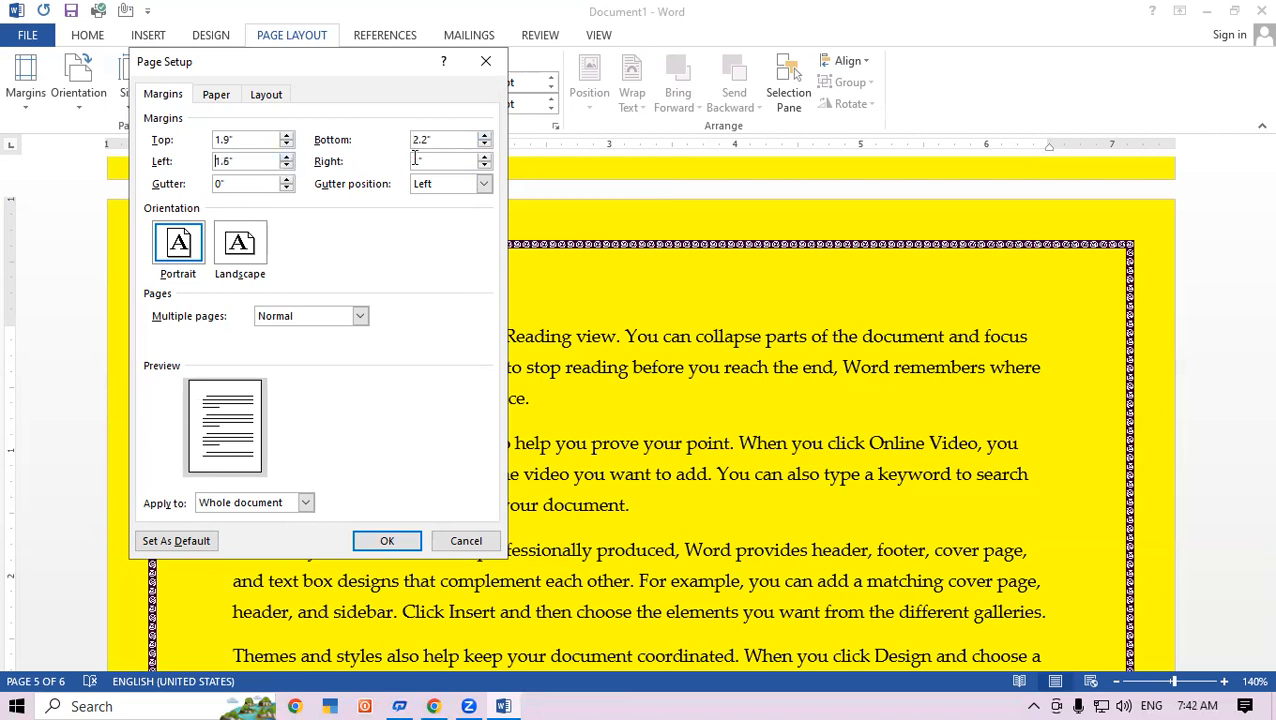
pyautogui.click(484, 157)
pyautogui.click(484, 157)
pyautogui.click(484, 157)
pyautogui.click(484, 157)
# Raise the gutter to 1.1" to preview the binding space, and reset it to 0".
pyautogui.click(287, 180)
pyautogui.click(287, 180)
pyautogui.click(287, 180)
pyautogui.click(287, 180)
pyautogui.click(287, 180)
pyautogui.click(287, 180)
pyautogui.click(287, 180)
pyautogui.click(287, 180)
pyautogui.click(287, 180)
pyautogui.click(287, 180)
pyautogui.click(287, 180)
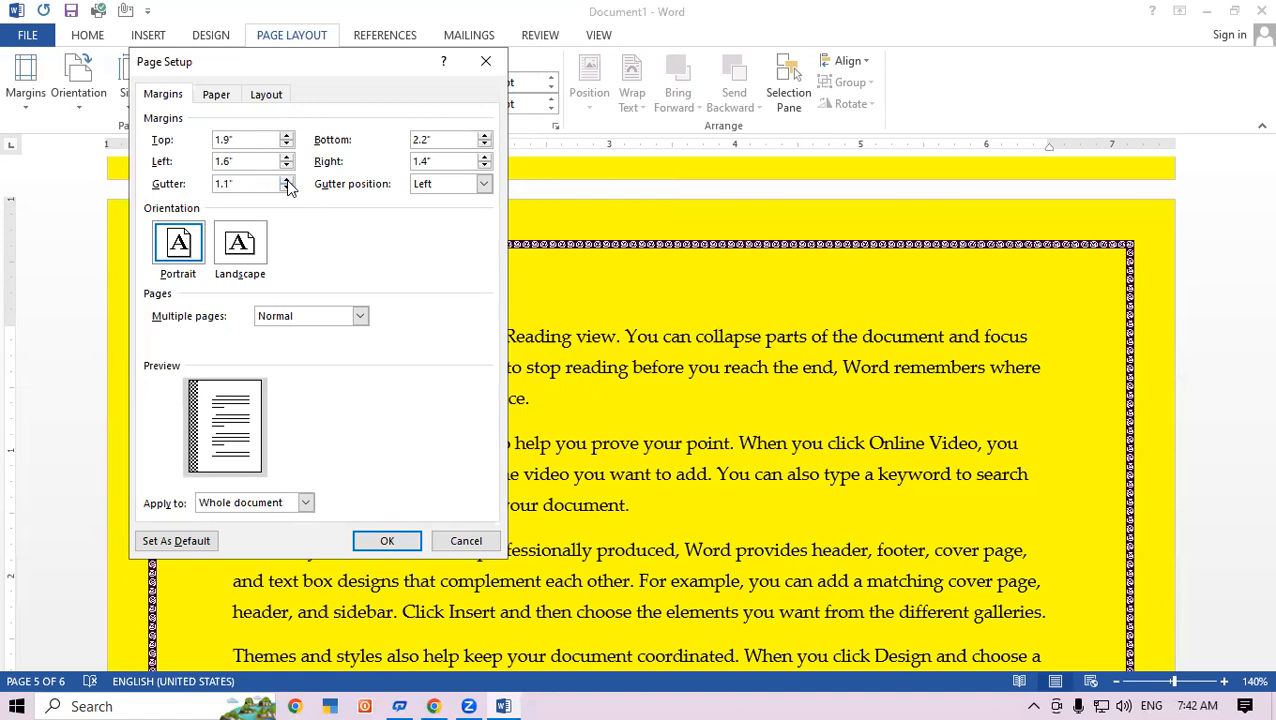
pyautogui.click(286, 188)
pyautogui.click(286, 188)
pyautogui.click(286, 188)
pyautogui.click(286, 188)
pyautogui.click(286, 188)
pyautogui.click(286, 188)
pyautogui.click(286, 188)
pyautogui.click(286, 188)
pyautogui.click(286, 188)
pyautogui.click(286, 188)
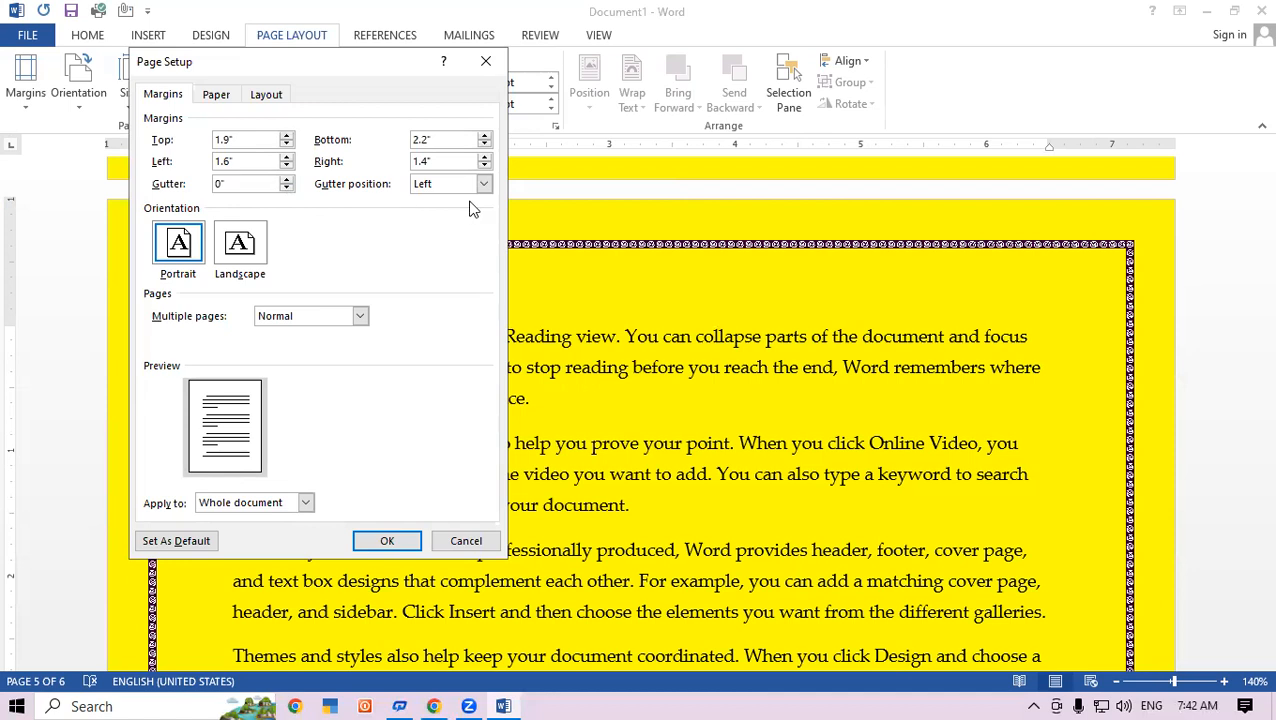
# Look through the gutter position options, keep Left, and apply the custom margins to the whole document.
pyautogui.click(483, 186)
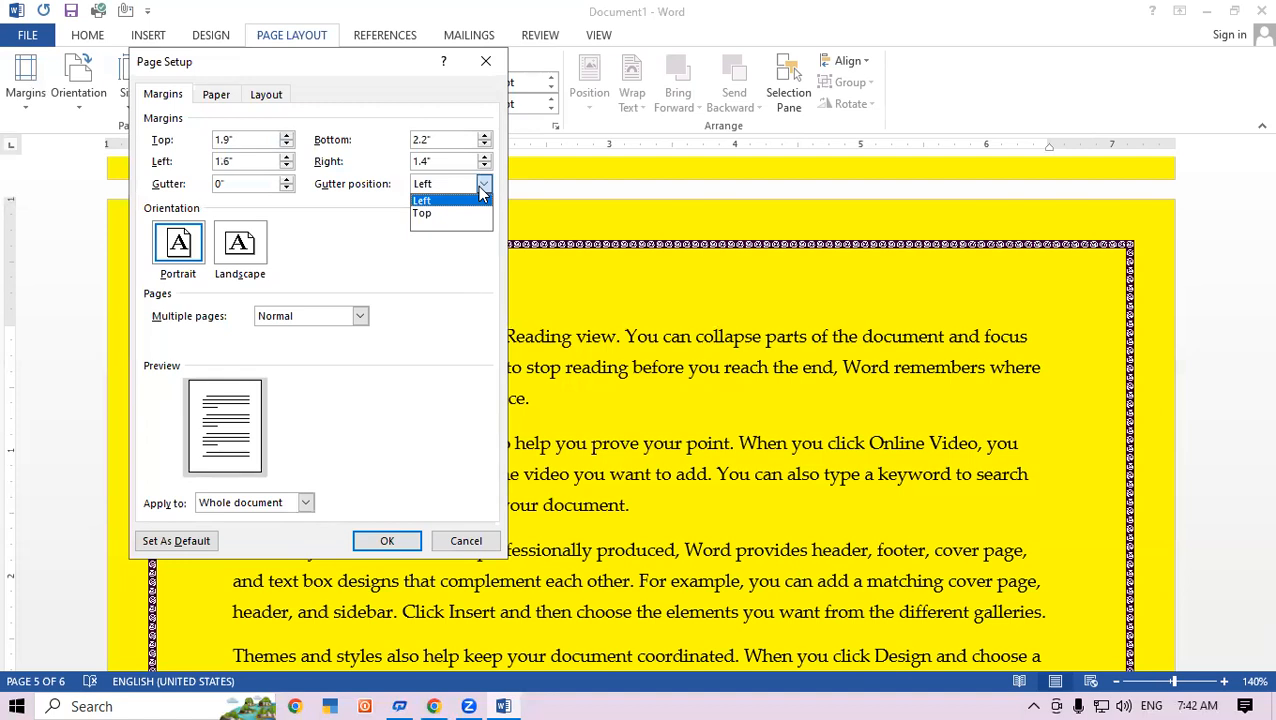
pyautogui.click(315, 240)
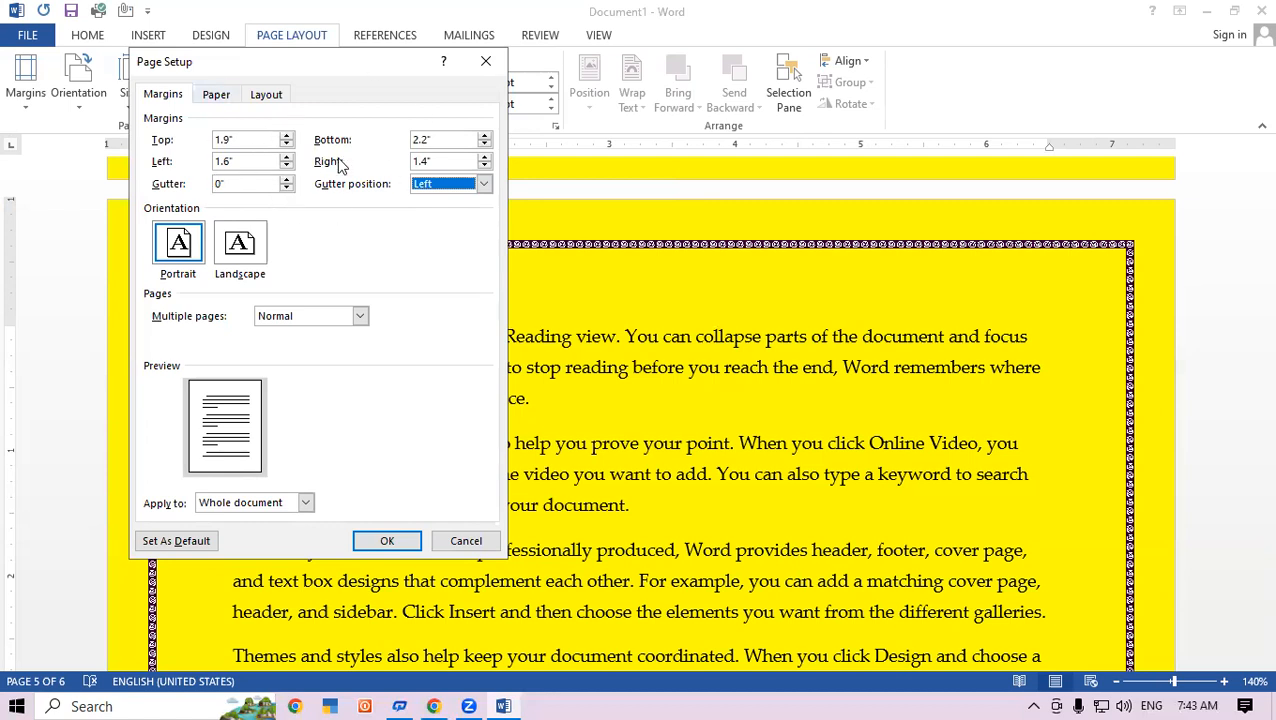
pyautogui.click(404, 541)
pyautogui.scroll(1, 640, 500)
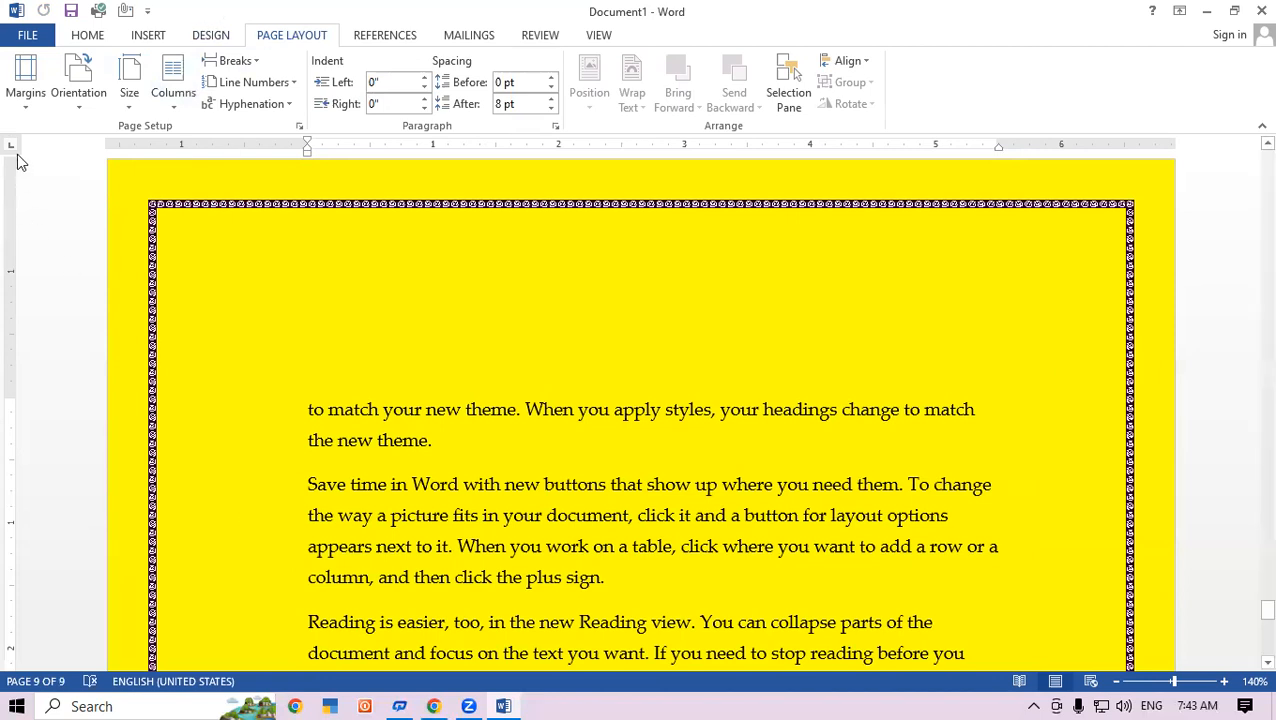
# Restore the Normal margin preset with 1" on all sides and check the page.
pyautogui.click(27, 92)
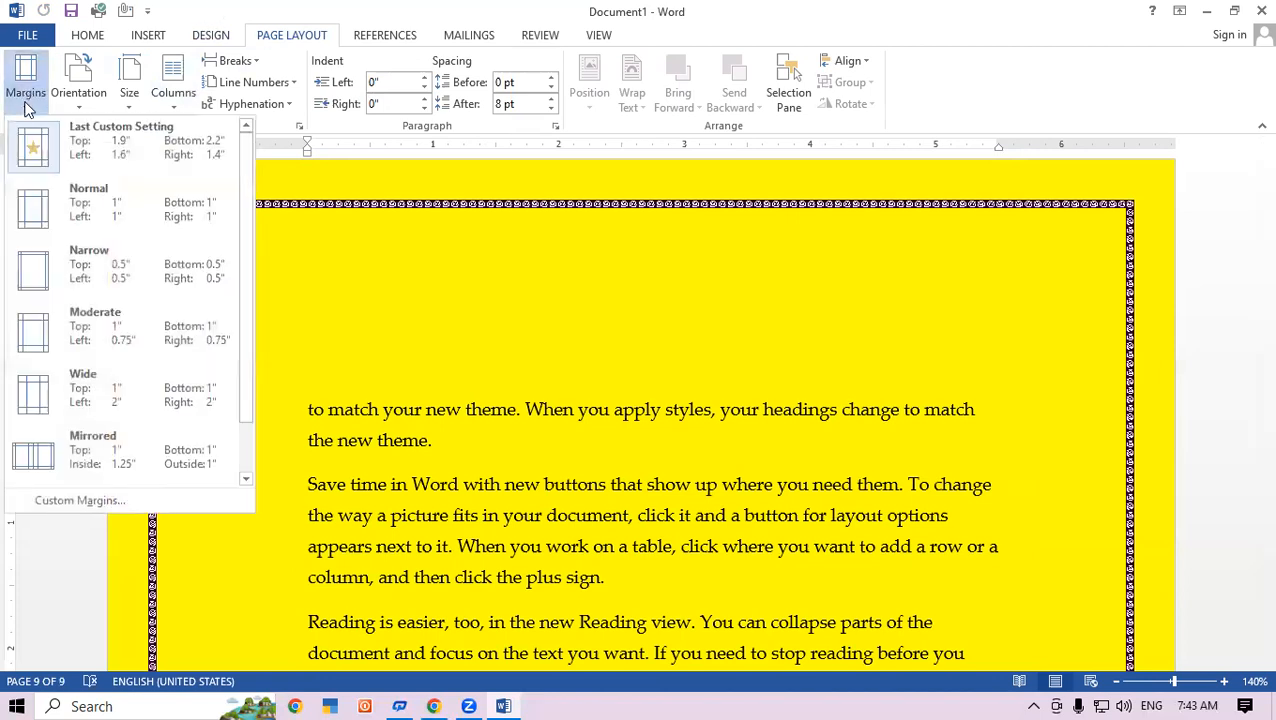
pyautogui.click(81, 218)
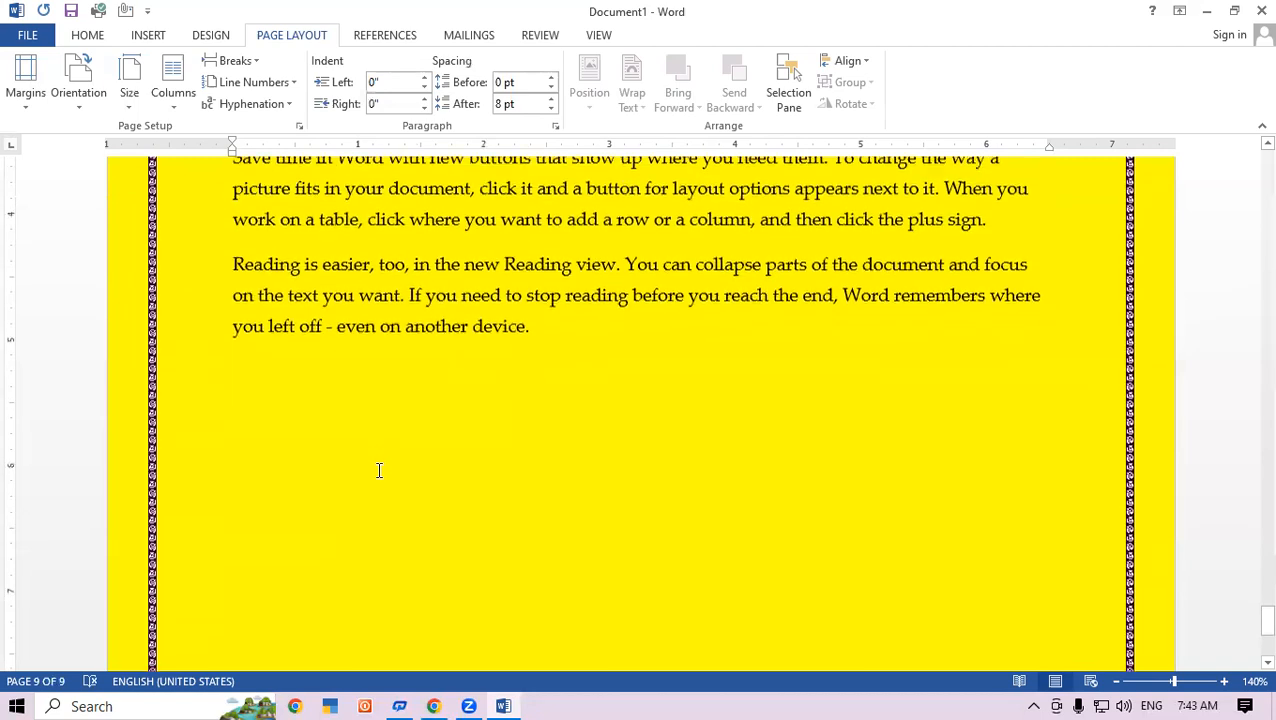
pyautogui.scroll(-5, 1248, 645)
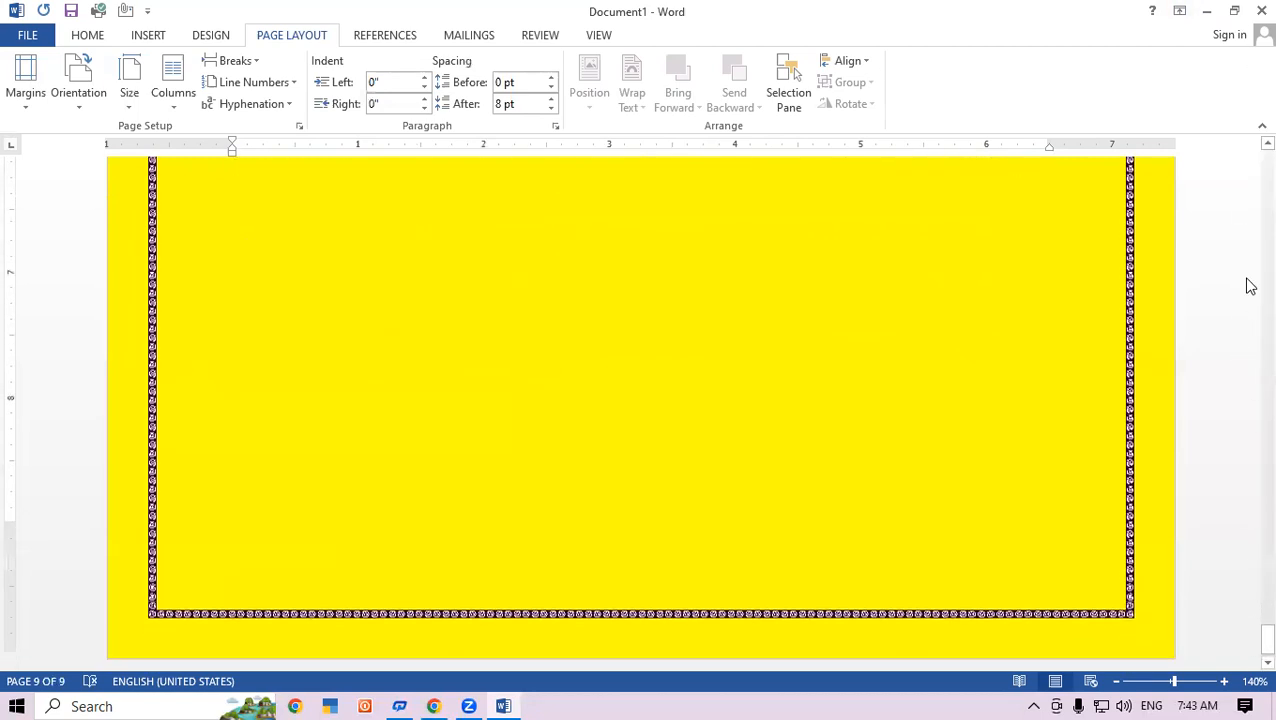
pyautogui.scroll(1, 1109, 432)
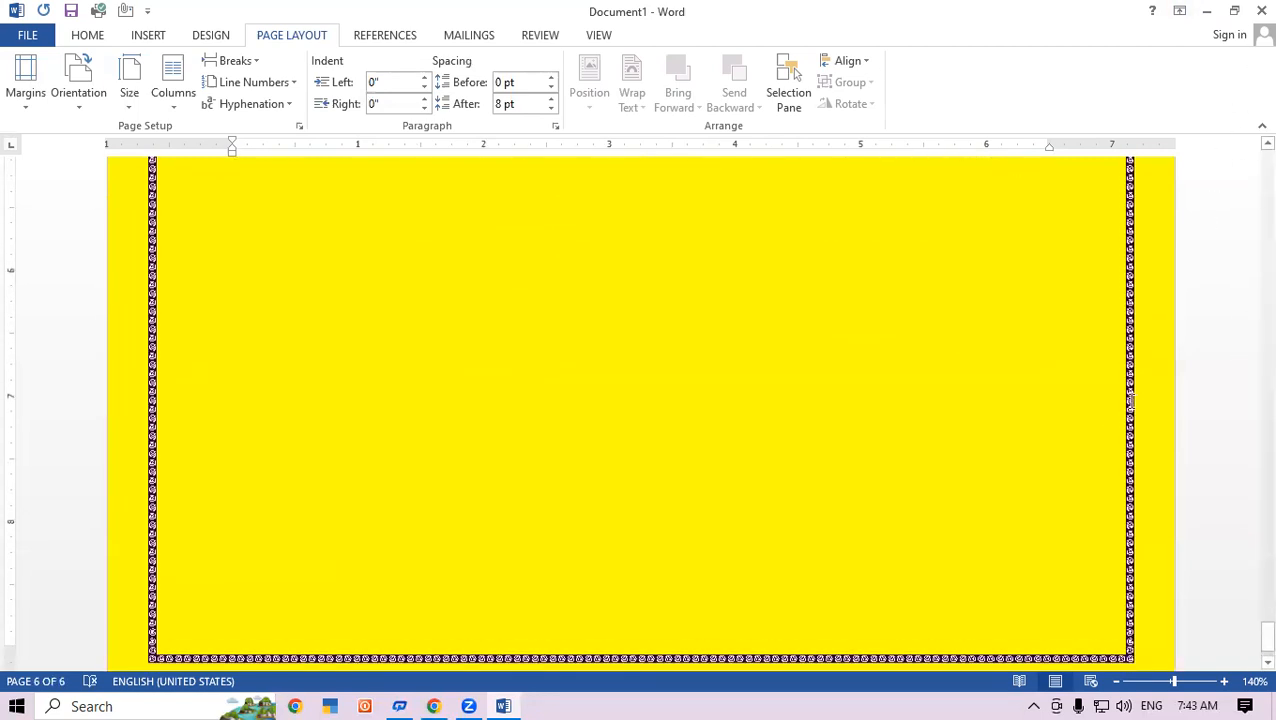
# Go back to the first page and change the page orientation to Landscape.
pyautogui.moveTo(1264, 630); pyautogui.dragTo(1249, 78)
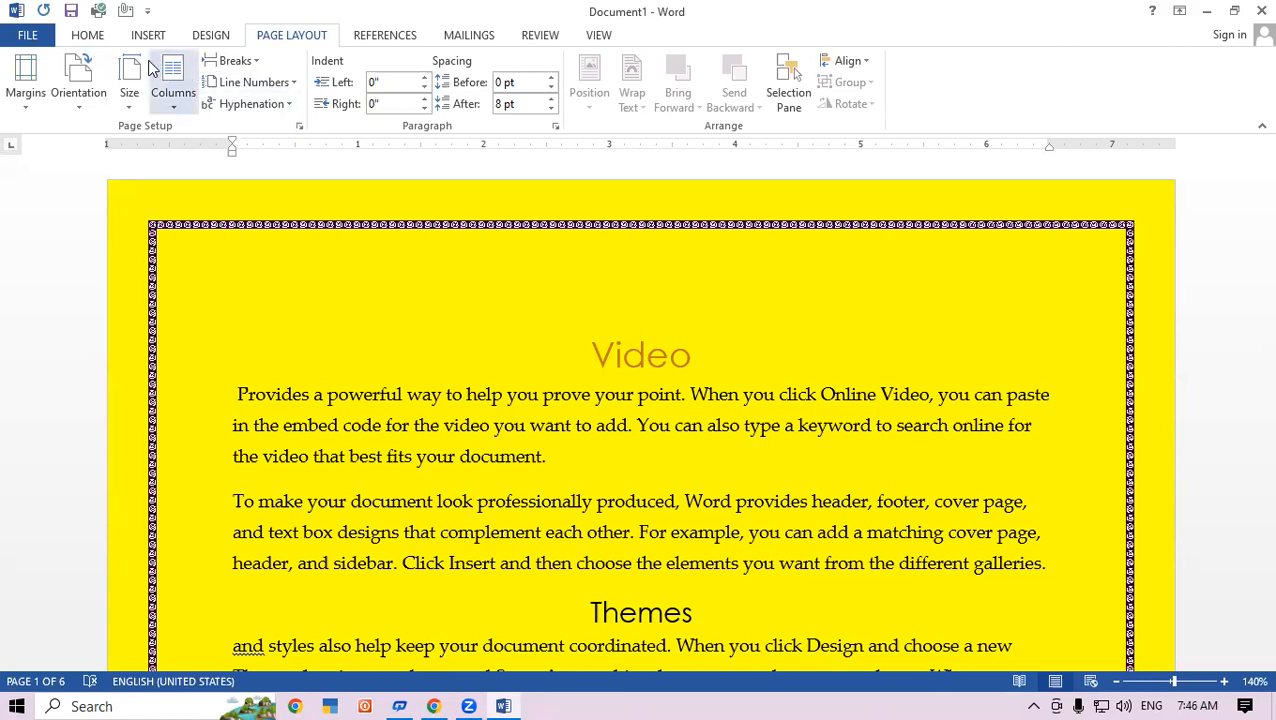
pyautogui.click(64, 99)
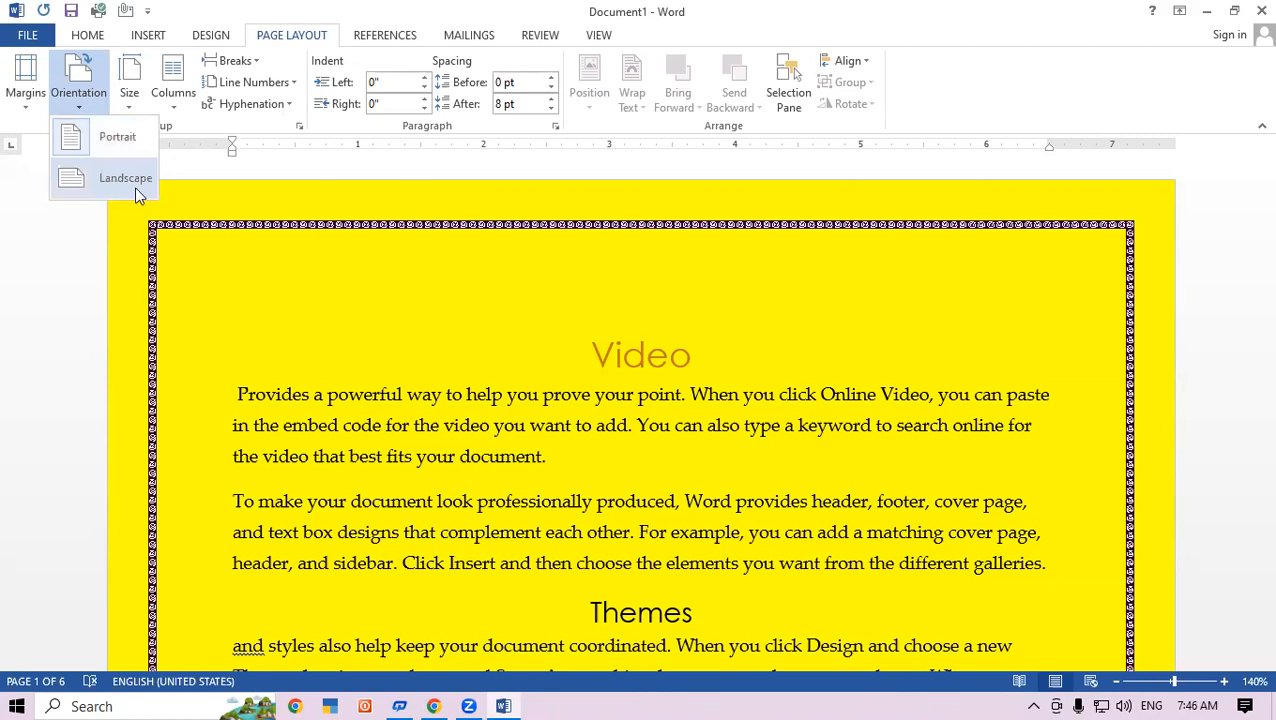
pyautogui.click(514, 378)
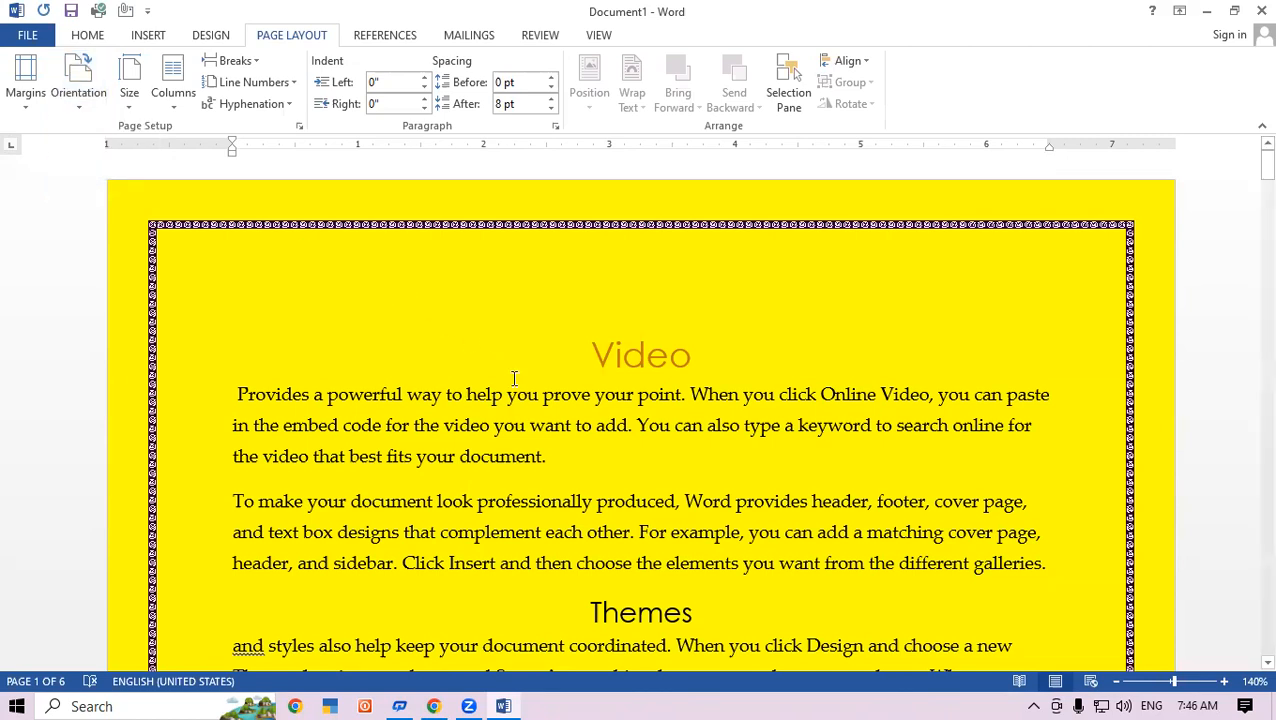
pyautogui.click(562, 452)
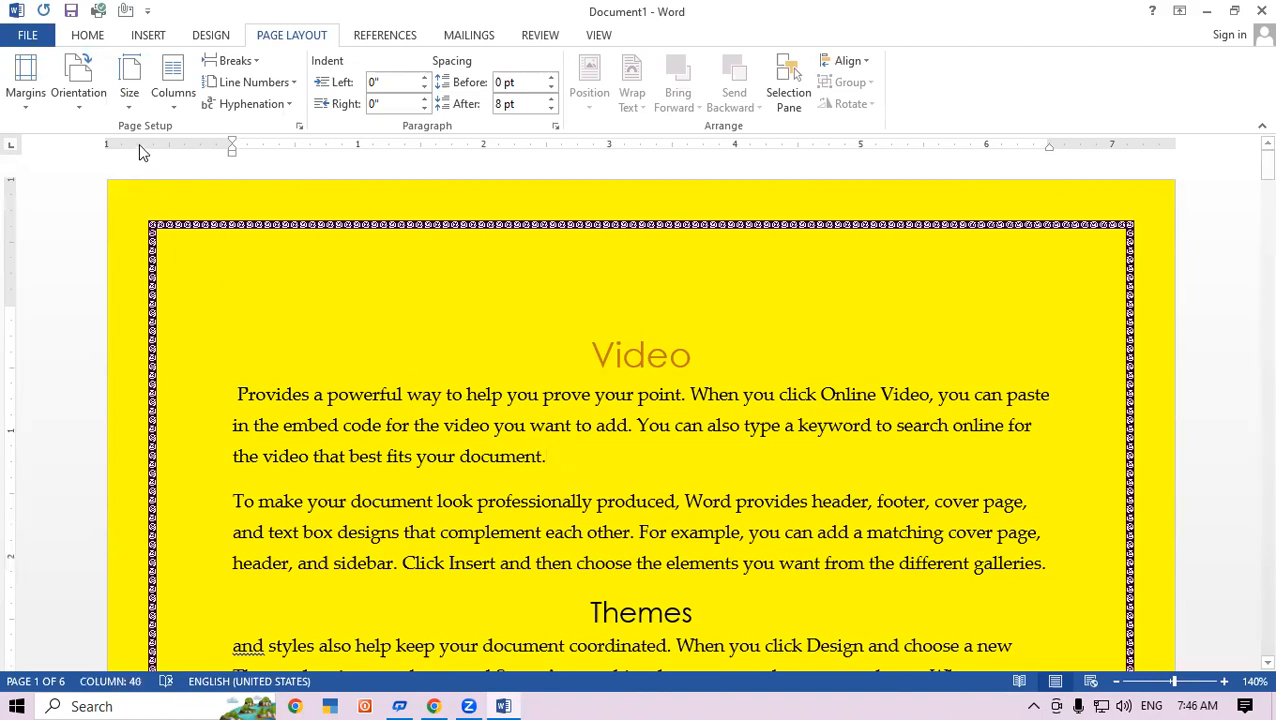
pyautogui.click(83, 100)
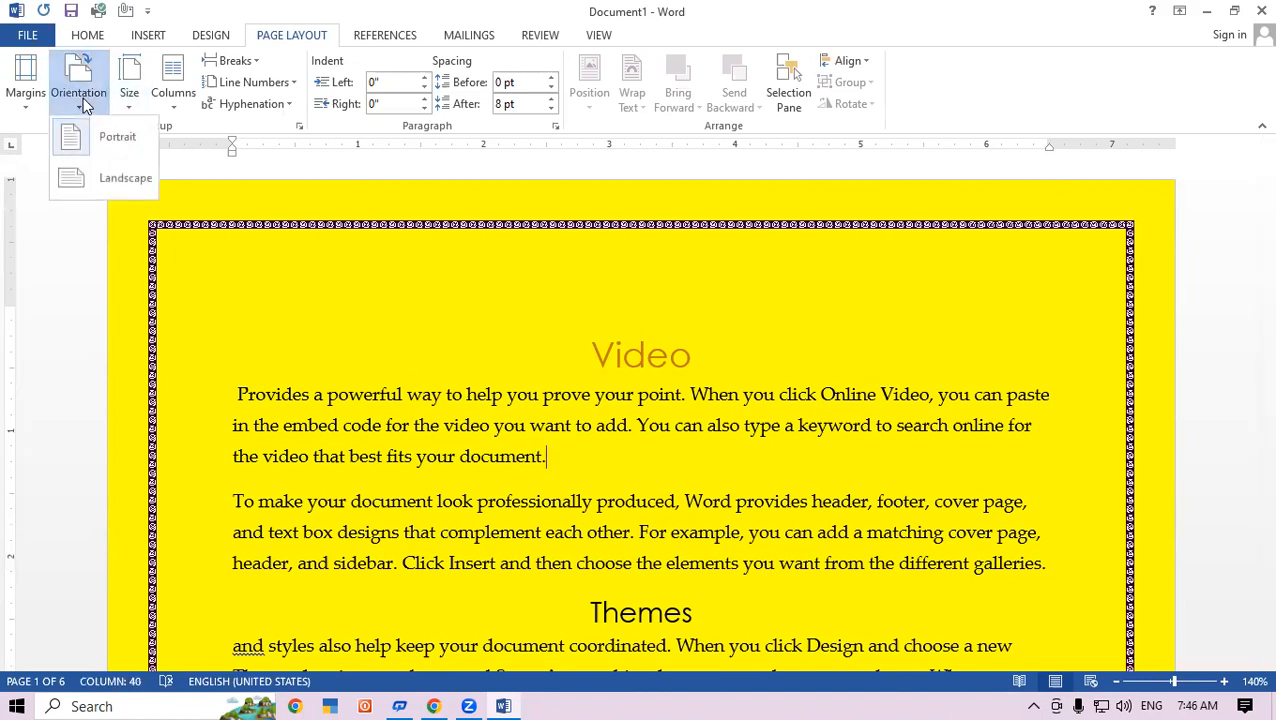
pyautogui.click(92, 186)
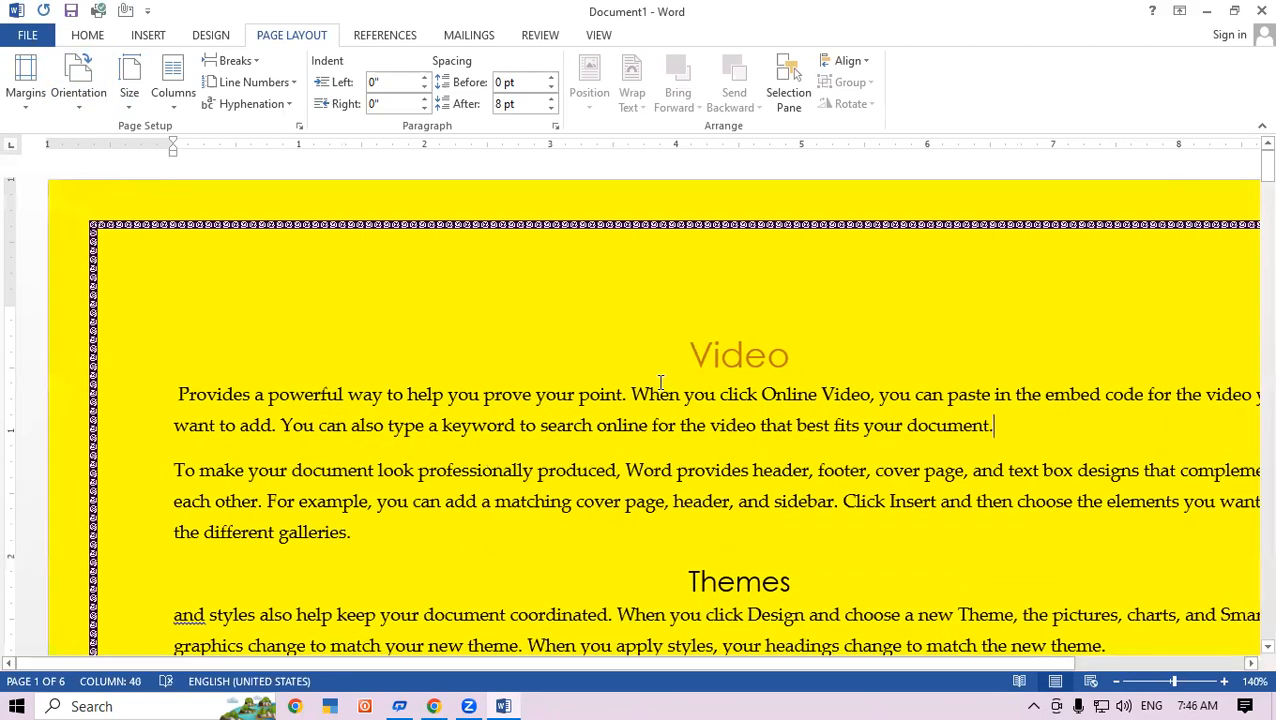
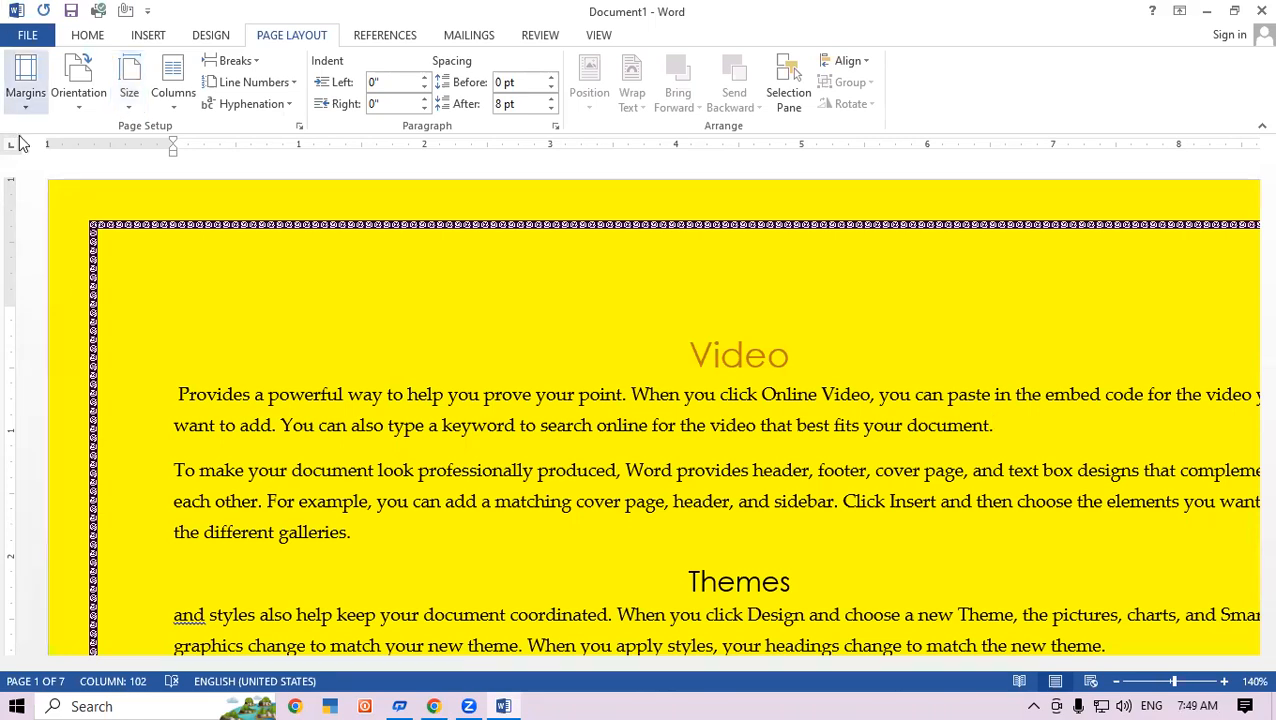
# Try the A4 and A5 paper sizes on the document.
pyautogui.click(129, 101)
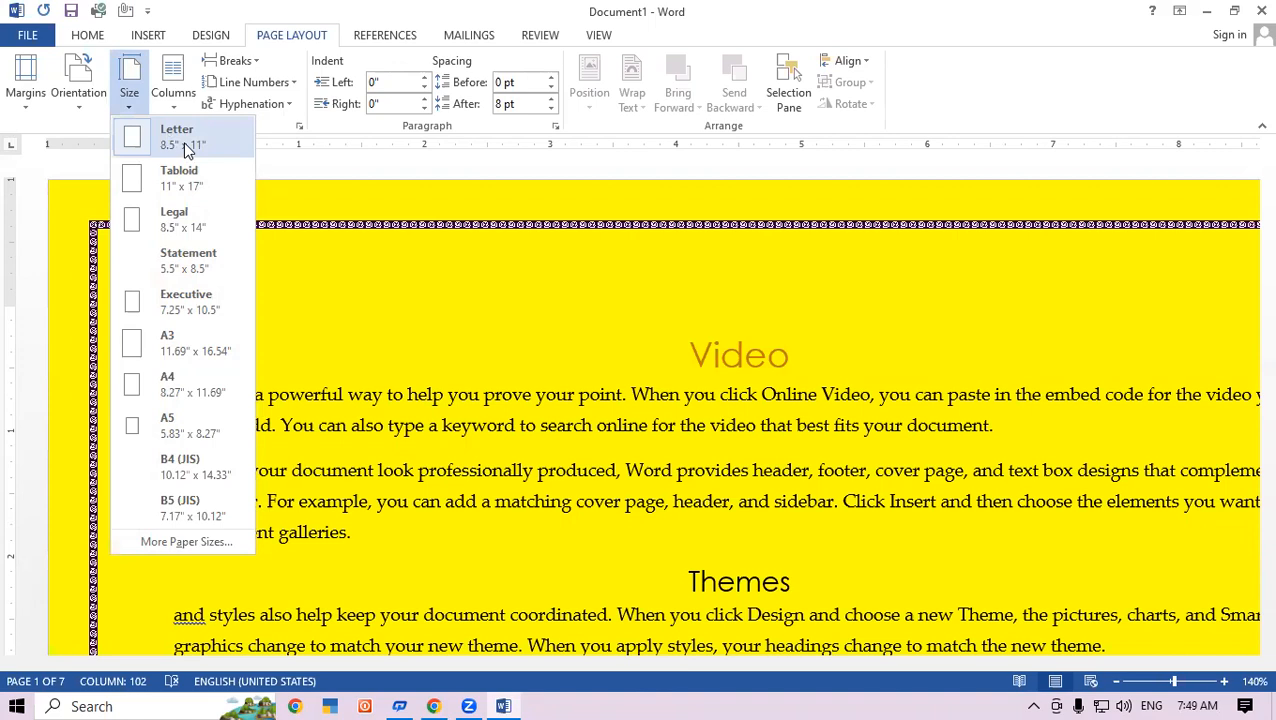
pyautogui.click(168, 385)
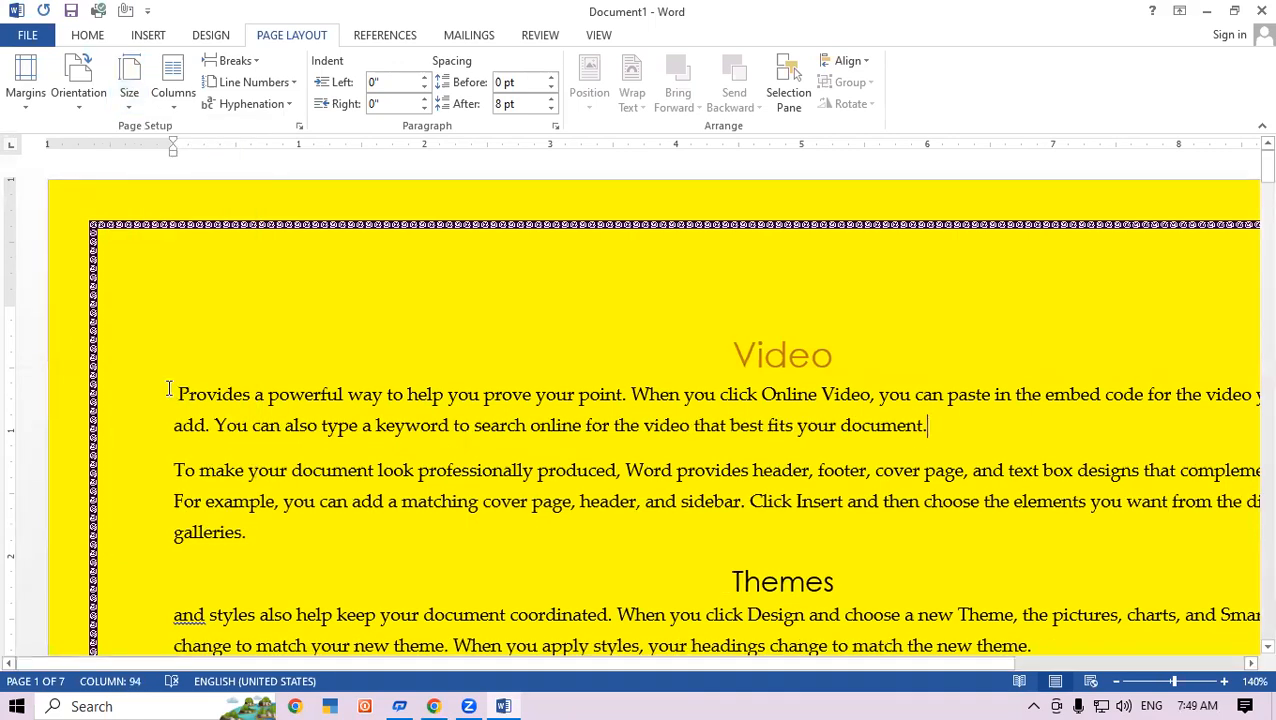
pyautogui.click(126, 103)
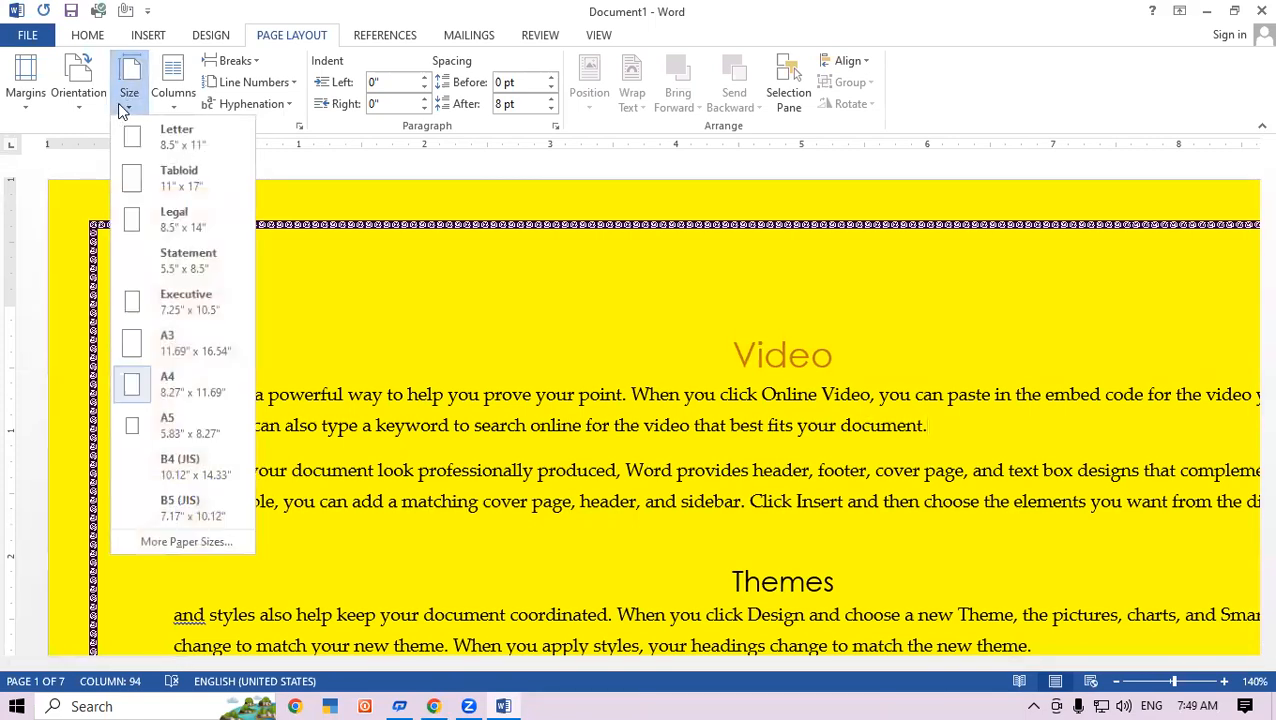
pyautogui.click(195, 424)
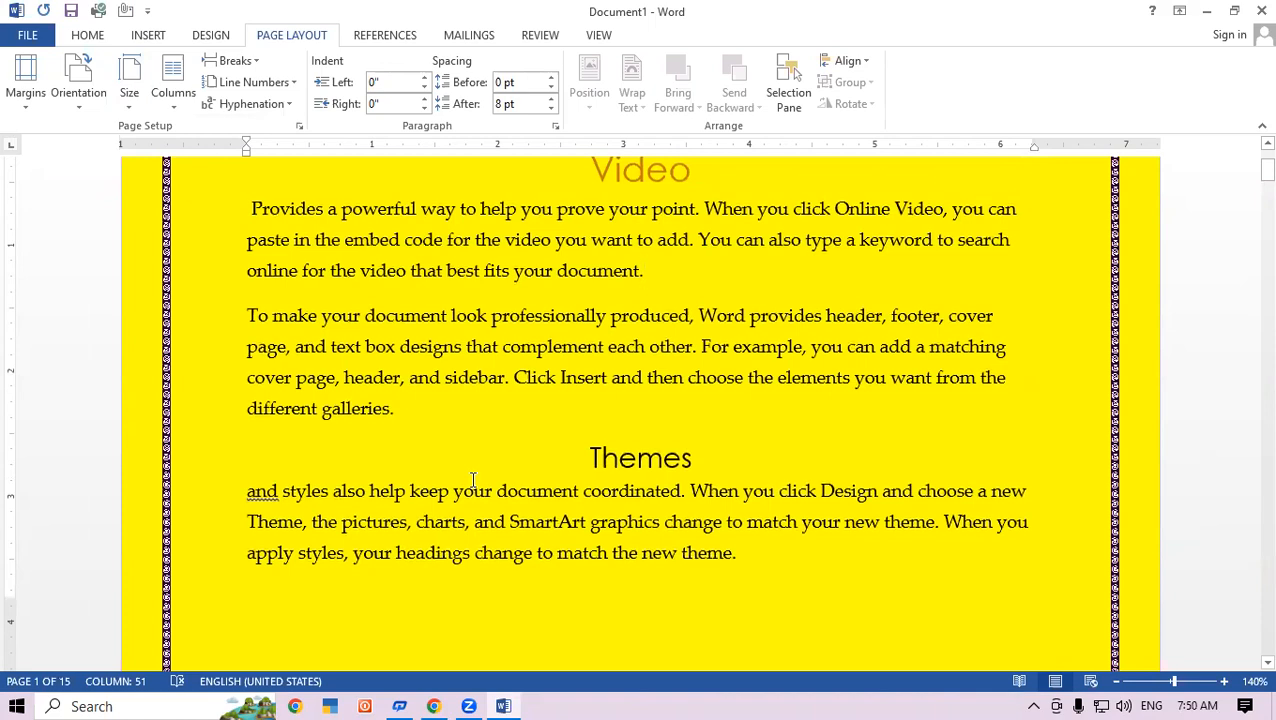
# Switch the paper size back to Letter and set it to A4 again.
pyautogui.click(129, 78)
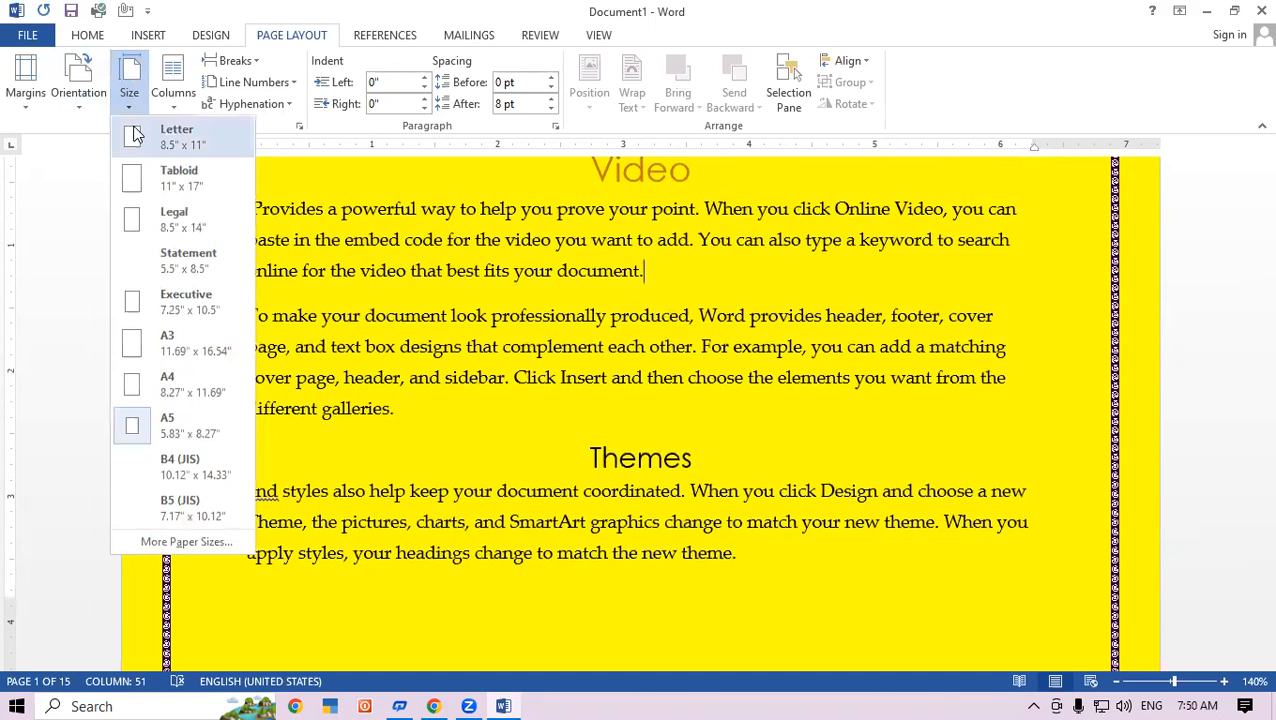
pyautogui.click(150, 150)
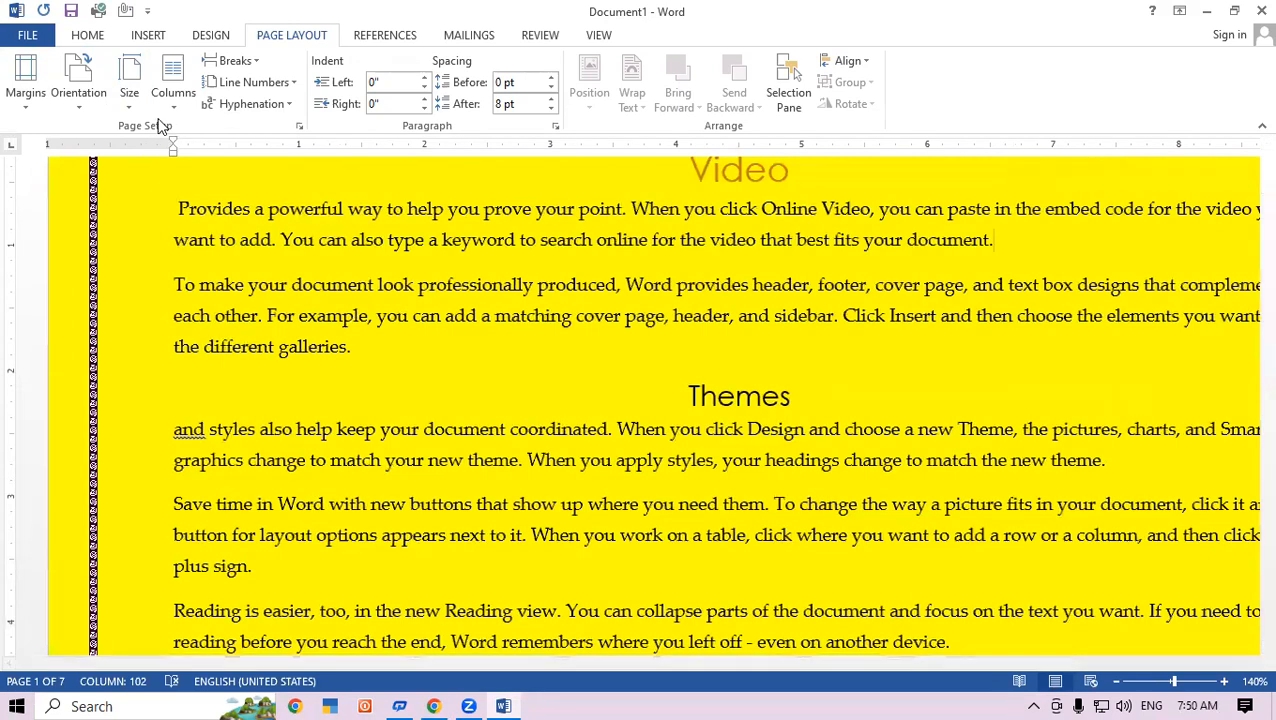
pyautogui.click(124, 104)
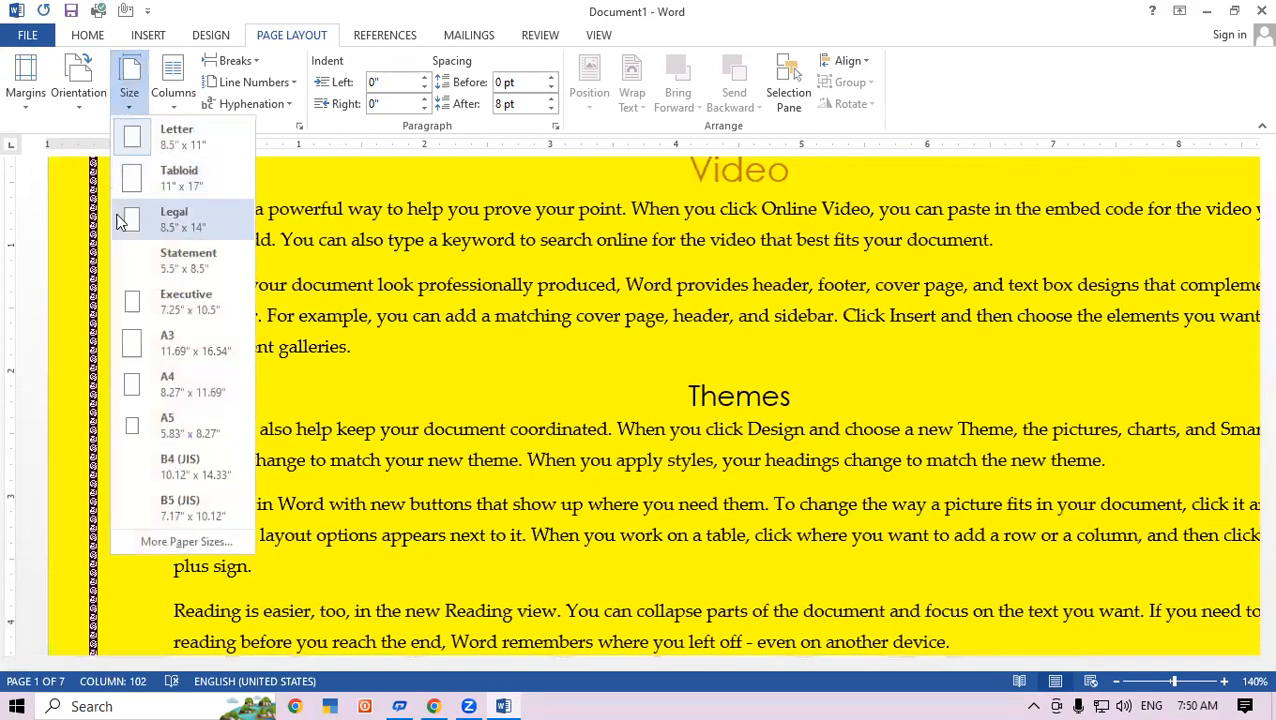
pyautogui.click(163, 380)
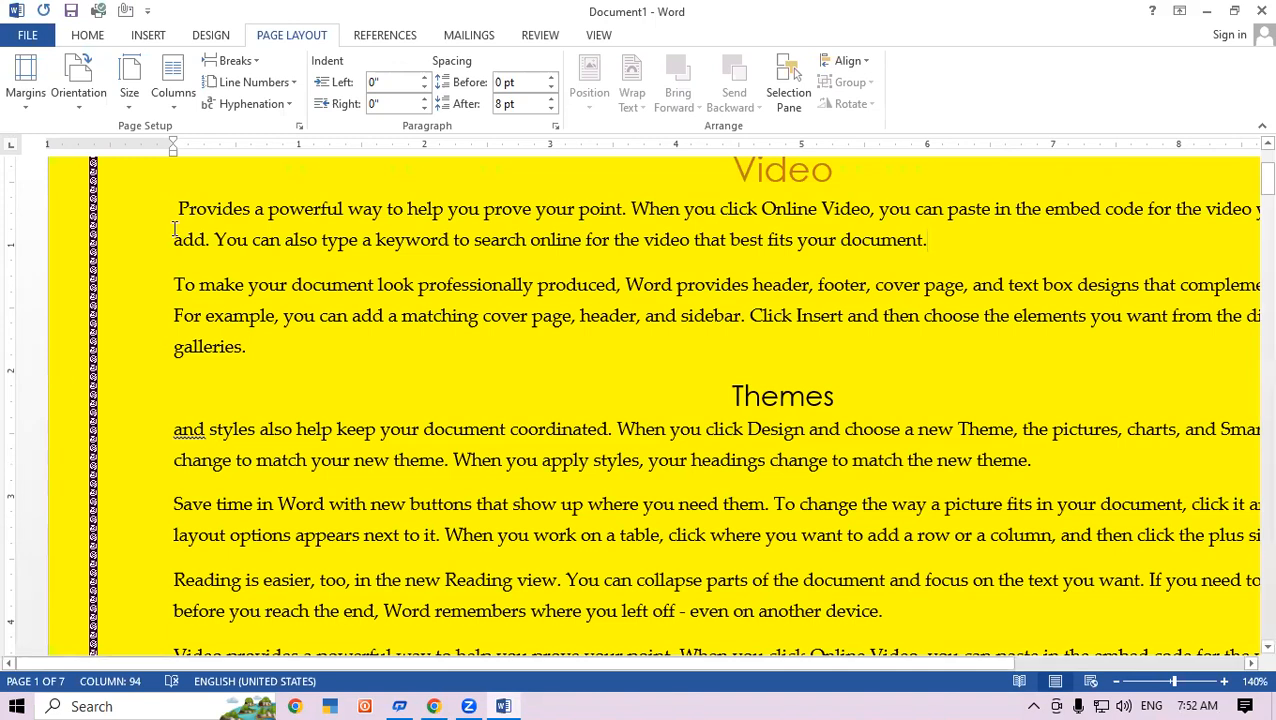
# Try laying out the document text in two columns.
pyautogui.click(186, 106)
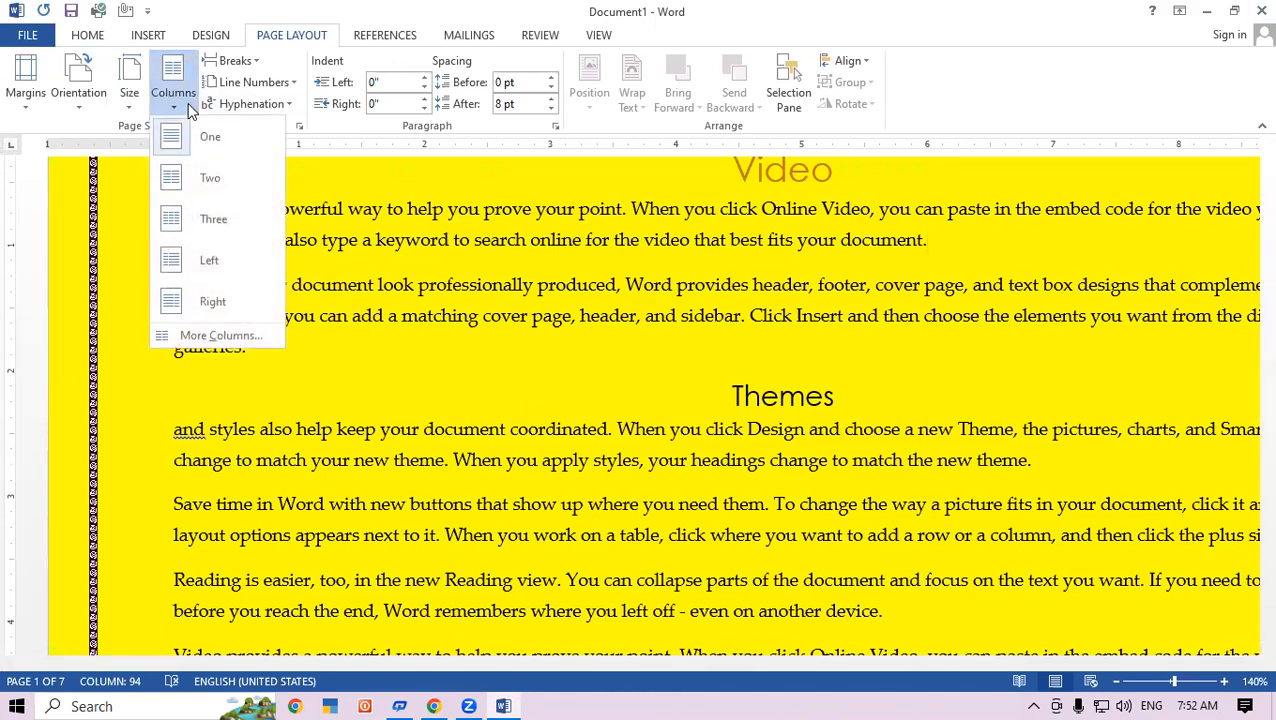
pyautogui.click(190, 180)
pyautogui.click(453, 305)
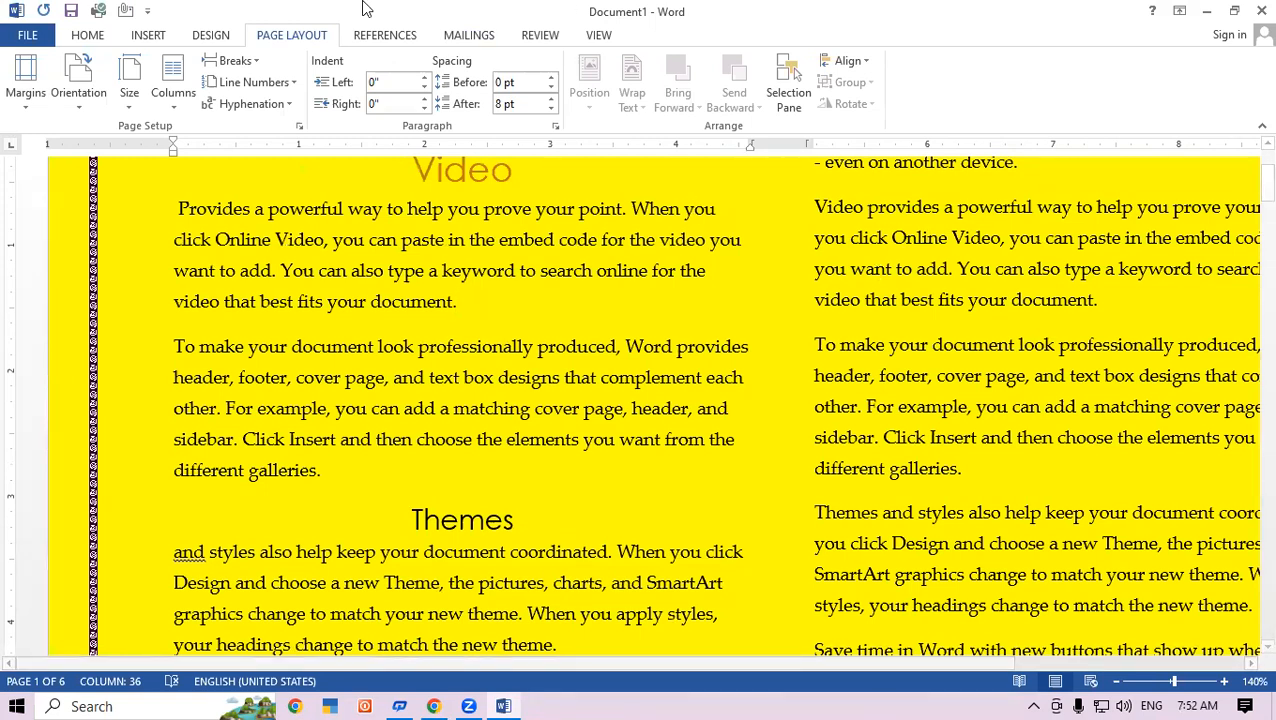
# Set the document text in three columns and check how the text flows on the first page.
pyautogui.click(172, 95)
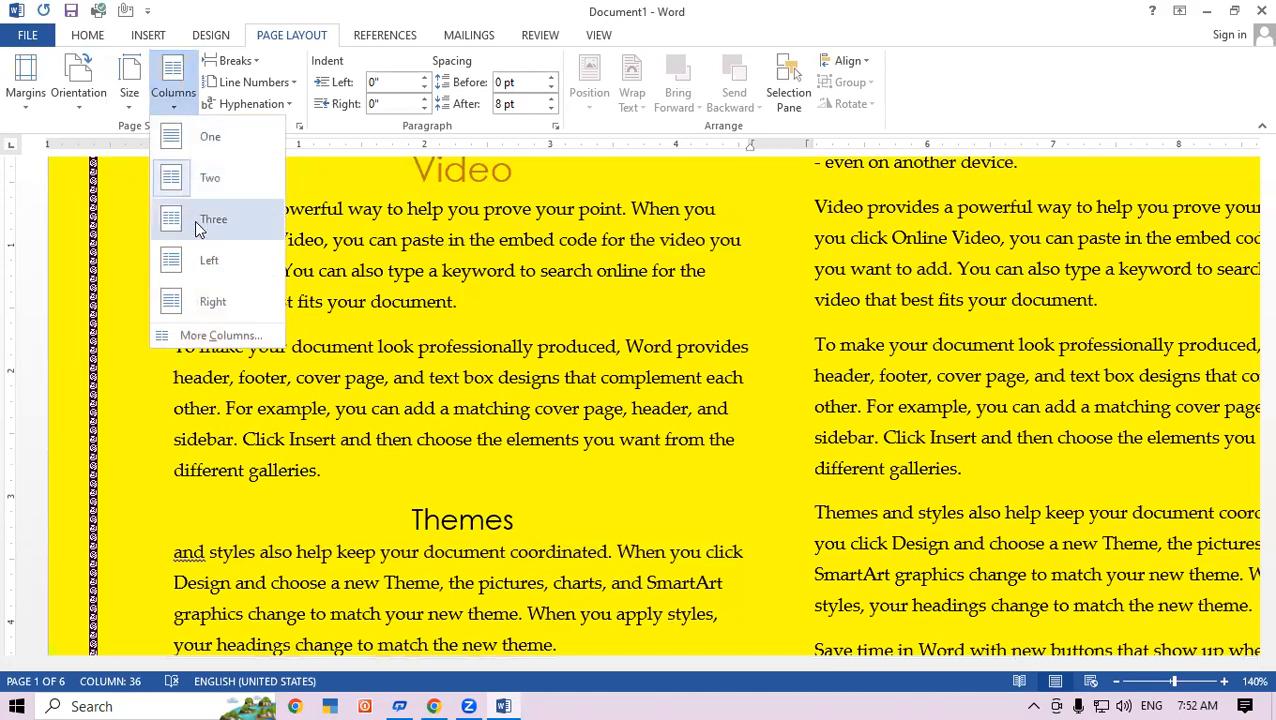
pyautogui.click(194, 218)
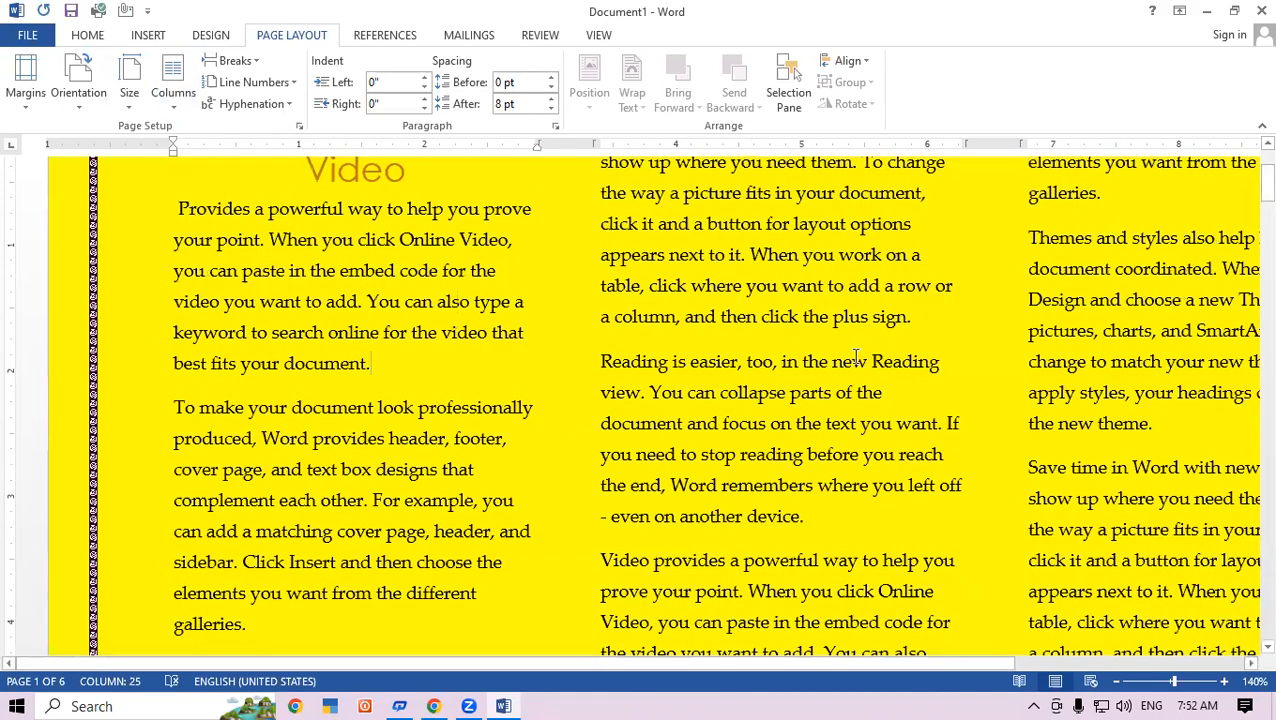
pyautogui.scroll(-1, 848, 366)
pyautogui.scroll(-2, 848, 366)
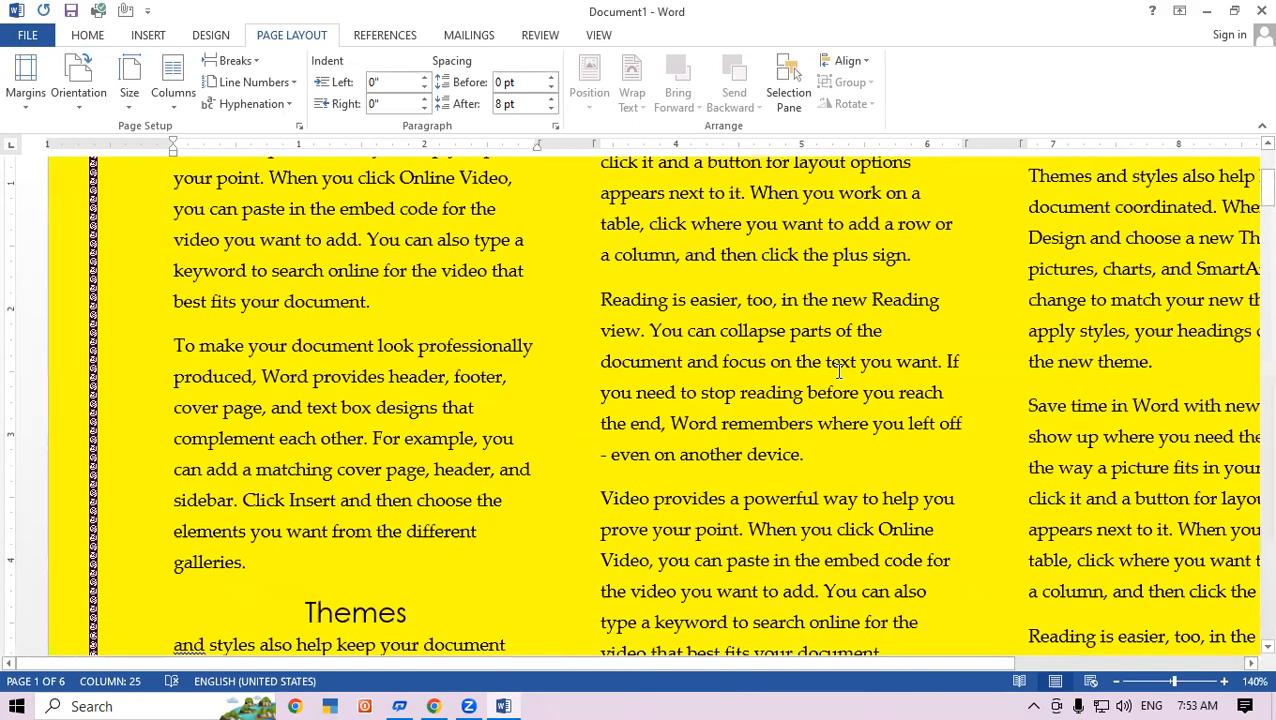
pyautogui.scroll(3, 838, 370)
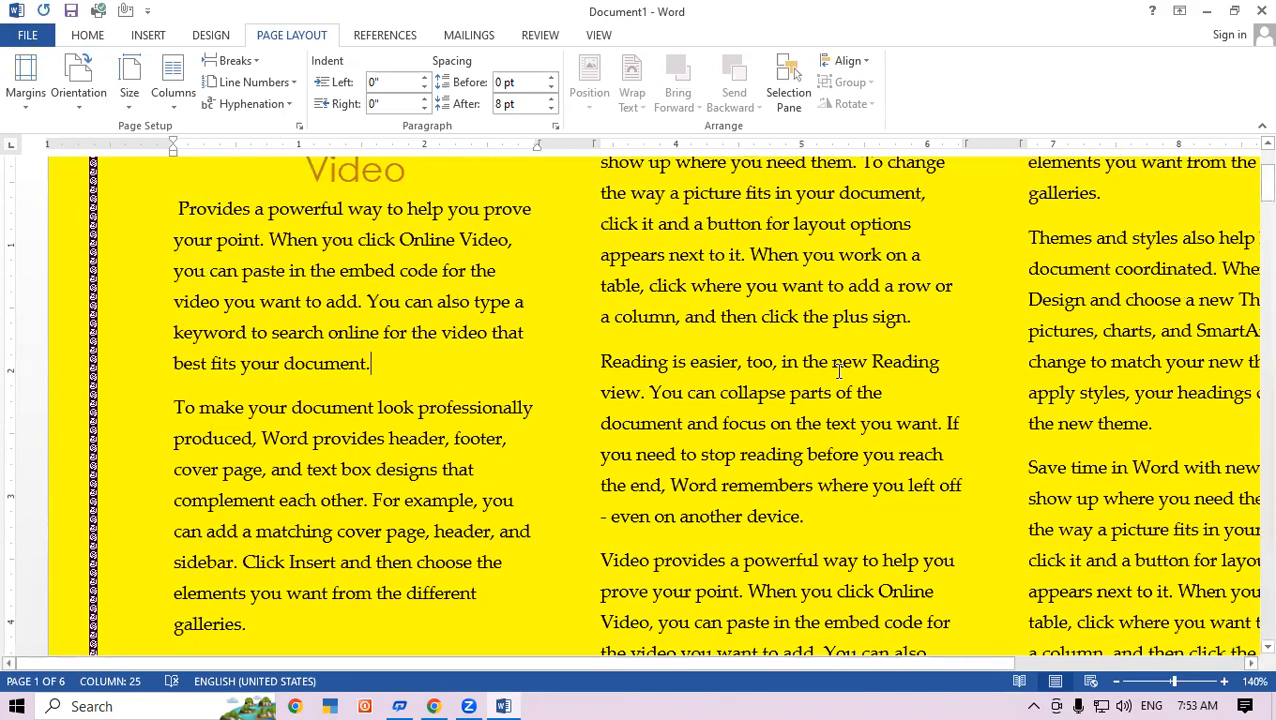